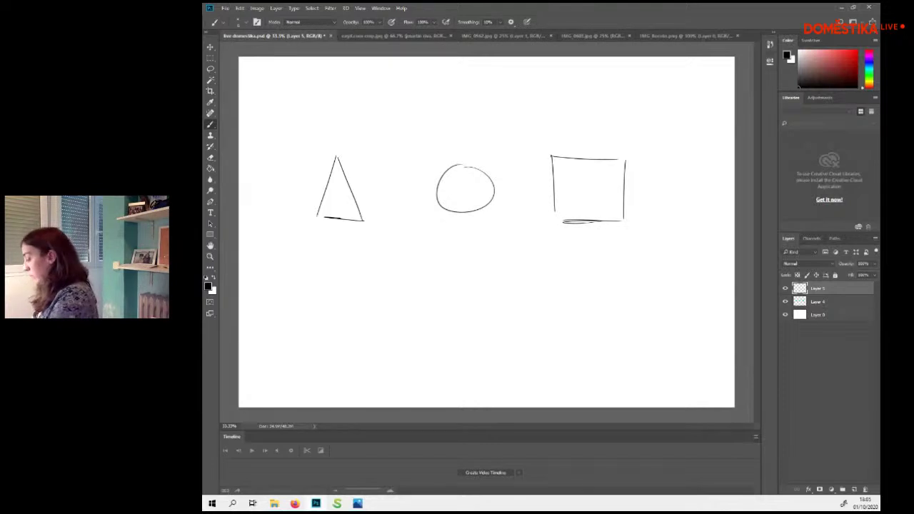
Delete the spare layer beneath the basic shapes and lower the shapes layer's opacity to about 30%
{"action": "key", "text": "Delete"}
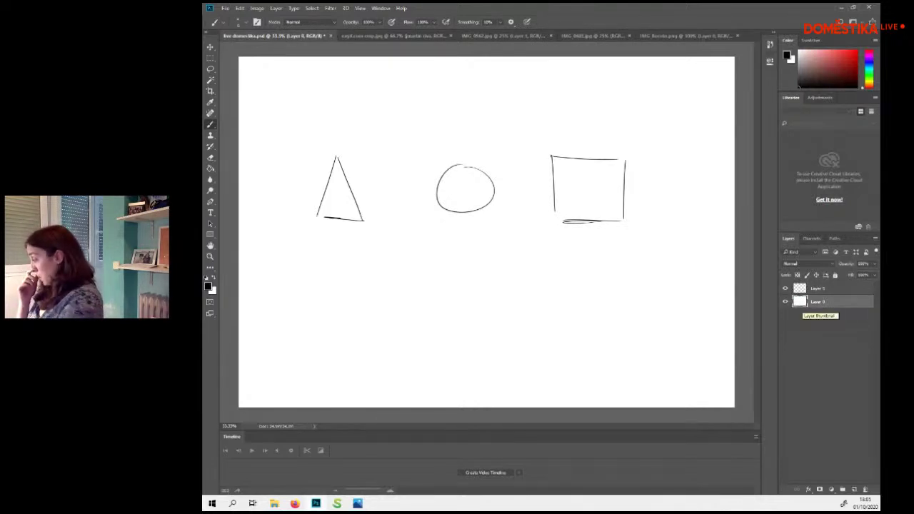
{"action": "left_click", "coordinate": [800, 289]}
{"action": "left_click", "coordinate": [875, 264]}
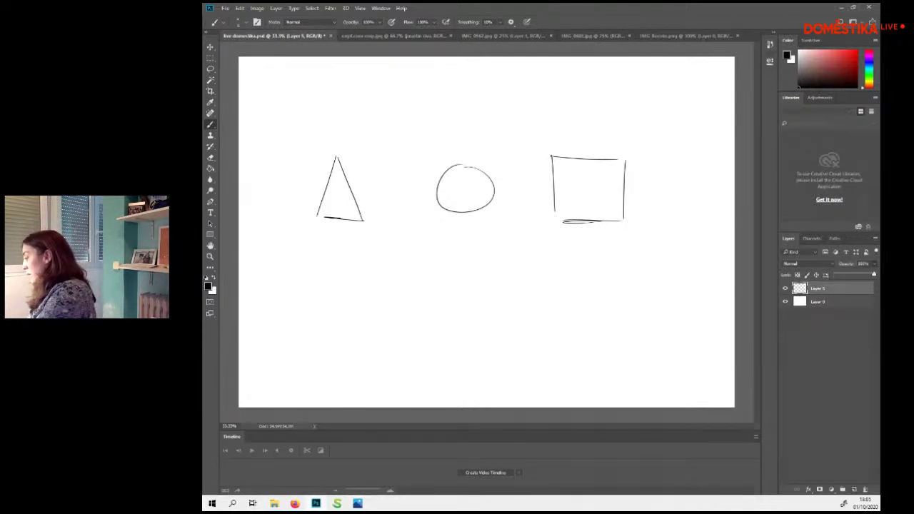
{"action": "left_click_drag", "start_coordinate": [876, 274], "coordinate": [847, 274]}
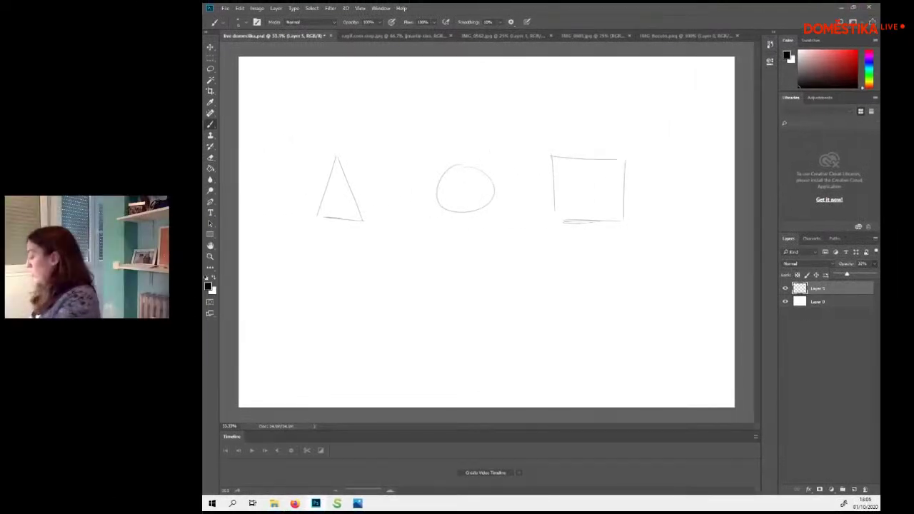
On a new layer, draw a smiling face with eyes, nose, ears and neck over the circle
{"action": "left_click", "coordinate": [855, 490]}
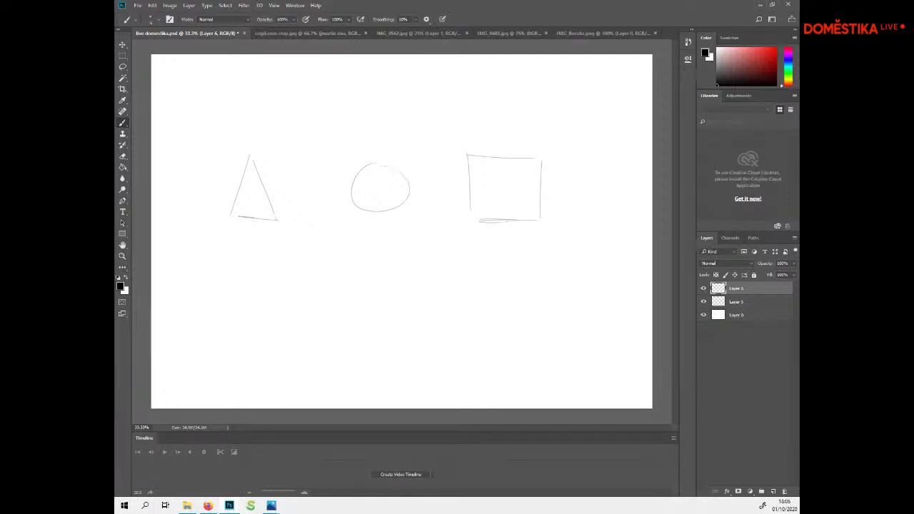
{"action": "mouse_move", "coordinate": [412, 187]}
{"action": "left_mouse_down"}
{"action": "mouse_move", "coordinate": [423, 184]}
{"action": "mouse_move", "coordinate": [418, 202]}
{"action": "left_mouse_up"}
{"action": "mouse_move", "coordinate": [344, 184]}
{"action": "left_mouse_down"}
{"action": "mouse_move", "coordinate": [341, 203]}
{"action": "mouse_move", "coordinate": [374, 210]}
{"action": "mouse_move", "coordinate": [371, 187]}
{"action": "mouse_move", "coordinate": [390, 187]}
{"action": "mouse_move", "coordinate": [374, 178]}
{"action": "left_mouse_up"}
{"action": "mouse_move", "coordinate": [396, 192]}
{"action": "left_mouse_down"}
{"action": "mouse_move", "coordinate": [368, 193]}
{"action": "mouse_move", "coordinate": [402, 203]}
{"action": "left_mouse_up"}
{"action": "left_click_drag", "start_coordinate": [343, 202], "coordinate": [365, 213]}
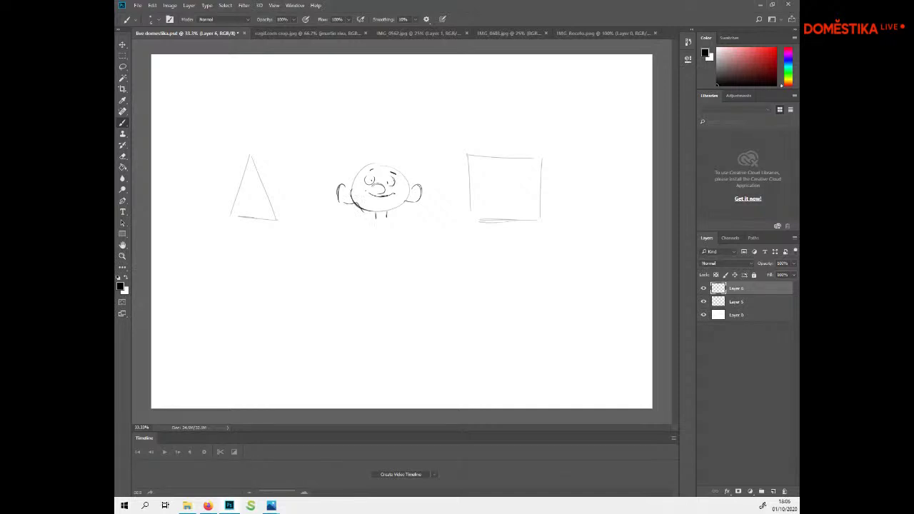
Sketch a stern face with a long nose, small ears and a tuft of hair over the upright triangle
{"action": "mouse_move", "coordinate": [271, 209]}
{"action": "left_mouse_down"}
{"action": "mouse_move", "coordinate": [277, 222]}
{"action": "mouse_move", "coordinate": [230, 215]}
{"action": "left_mouse_up"}
{"action": "key", "text": "ctrl+z"}
{"action": "key", "text": "ctrl+z"}
{"action": "mouse_move", "coordinate": [251, 172]}
{"action": "left_mouse_down"}
{"action": "mouse_move", "coordinate": [247, 202]}
{"action": "mouse_move", "coordinate": [272, 194]}
{"action": "mouse_move", "coordinate": [240, 188]}
{"action": "mouse_move", "coordinate": [274, 220]}
{"action": "left_mouse_up"}
{"action": "left_click_drag", "start_coordinate": [252, 182], "coordinate": [261, 179]}
{"action": "mouse_move", "coordinate": [240, 192]}
{"action": "left_mouse_down"}
{"action": "mouse_move", "coordinate": [231, 214]}
{"action": "mouse_move", "coordinate": [271, 221]}
{"action": "left_mouse_up"}
{"action": "mouse_move", "coordinate": [256, 166]}
{"action": "left_mouse_down"}
{"action": "mouse_move", "coordinate": [253, 154]}
{"action": "mouse_move", "coordinate": [244, 161]}
{"action": "left_mouse_up"}
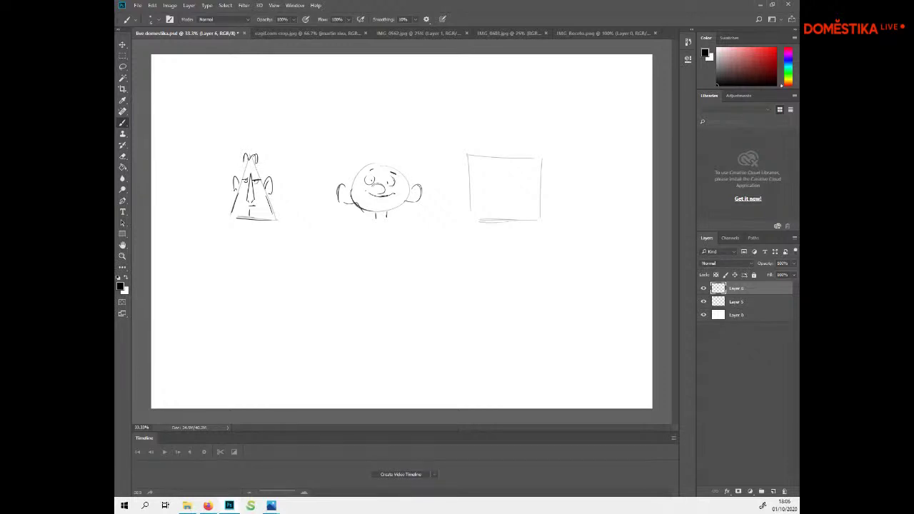
Draw a tilted triangle below the first one and turn it into a profile head with eye, moustache, ear, hair and neck
{"action": "left_click_drag", "start_coordinate": [278, 251], "coordinate": [238, 306]}
{"action": "mouse_move", "coordinate": [223, 265]}
{"action": "left_mouse_down"}
{"action": "mouse_move", "coordinate": [279, 249]}
{"action": "mouse_move", "coordinate": [235, 301]}
{"action": "left_mouse_up"}
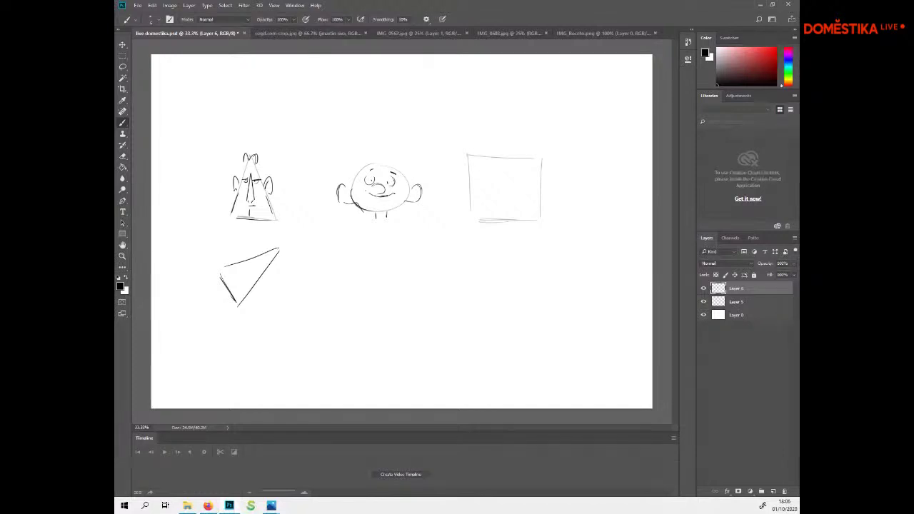
{"action": "left_click_drag", "start_coordinate": [239, 268], "coordinate": [231, 276]}
{"action": "left_click_drag", "start_coordinate": [231, 274], "coordinate": [241, 272]}
{"action": "mouse_move", "coordinate": [260, 275]}
{"action": "left_mouse_down"}
{"action": "mouse_move", "coordinate": [269, 280]}
{"action": "mouse_move", "coordinate": [221, 293]}
{"action": "mouse_move", "coordinate": [223, 310]}
{"action": "left_mouse_up"}
{"action": "left_click_drag", "start_coordinate": [263, 276], "coordinate": [252, 279]}
{"action": "mouse_move", "coordinate": [239, 257]}
{"action": "left_mouse_down"}
{"action": "mouse_move", "coordinate": [211, 275]}
{"action": "mouse_move", "coordinate": [225, 283]}
{"action": "mouse_move", "coordinate": [217, 276]}
{"action": "left_mouse_up"}
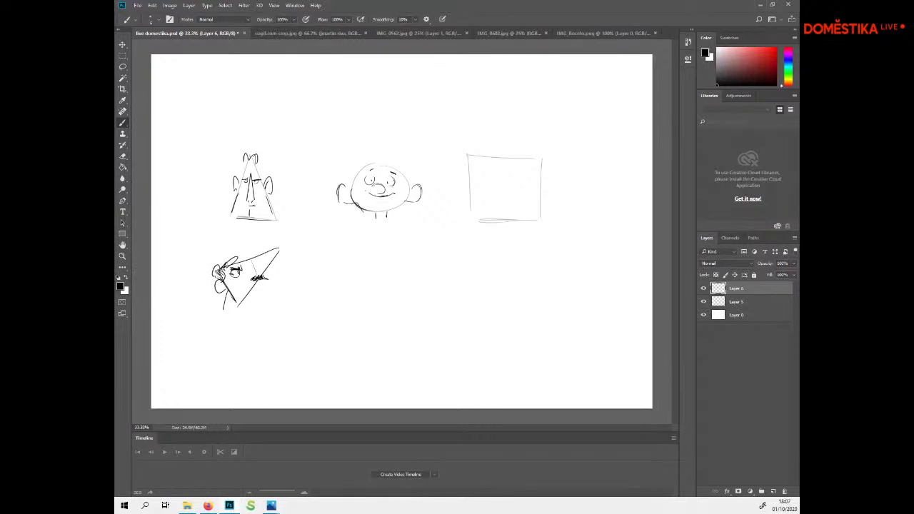
{"action": "left_click_drag", "start_coordinate": [236, 305], "coordinate": [238, 319]}
Trace the square as a head and add boxy ears, angular eyes, eyebrows and a nose
{"action": "mouse_move", "coordinate": [473, 158]}
{"action": "left_mouse_down"}
{"action": "mouse_move", "coordinate": [544, 158]}
{"action": "mouse_move", "coordinate": [541, 192]}
{"action": "mouse_move", "coordinate": [469, 212]}
{"action": "left_mouse_up"}
{"action": "mouse_move", "coordinate": [541, 185]}
{"action": "left_mouse_down"}
{"action": "mouse_move", "coordinate": [555, 187]}
{"action": "mouse_move", "coordinate": [540, 212]}
{"action": "mouse_move", "coordinate": [547, 207]}
{"action": "left_mouse_up"}
{"action": "mouse_move", "coordinate": [468, 181]}
{"action": "left_mouse_down"}
{"action": "mouse_move", "coordinate": [456, 182]}
{"action": "mouse_move", "coordinate": [458, 206]}
{"action": "left_mouse_up"}
{"action": "mouse_move", "coordinate": [458, 207]}
{"action": "left_mouse_down"}
{"action": "mouse_move", "coordinate": [469, 208]}
{"action": "mouse_move", "coordinate": [465, 197]}
{"action": "mouse_move", "coordinate": [522, 204]}
{"action": "mouse_move", "coordinate": [487, 194]}
{"action": "left_mouse_up"}
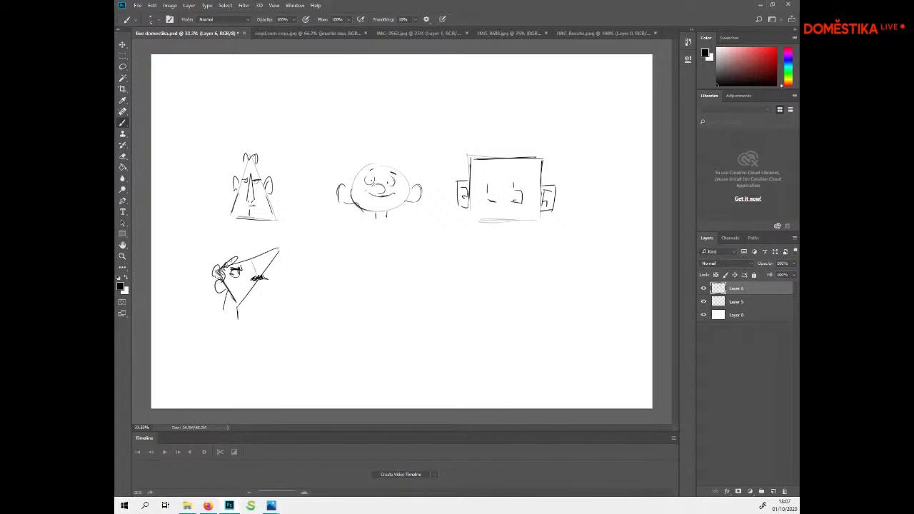
{"action": "left_click_drag", "start_coordinate": [515, 181], "coordinate": [535, 182]}
{"action": "left_click_drag", "start_coordinate": [477, 180], "coordinate": [495, 185]}
{"action": "left_click_drag", "start_coordinate": [468, 213], "coordinate": [540, 220]}
With the first face sketches hidden, outline a rounded head with a flat base over the circle on a new layer
{"action": "left_click", "coordinate": [704, 289]}
{"action": "left_click", "coordinate": [774, 491]}
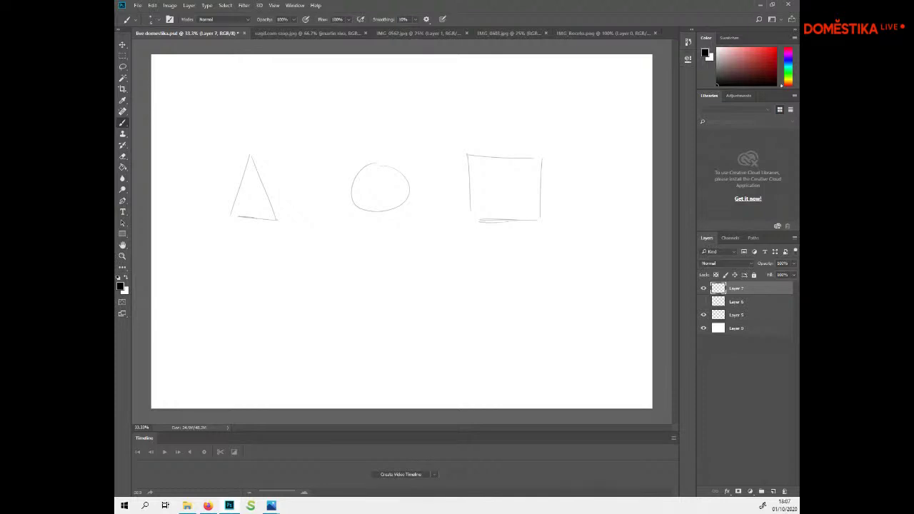
{"action": "left_click_drag", "start_coordinate": [400, 170], "coordinate": [408, 205]}
{"action": "mouse_move", "coordinate": [361, 172]}
{"action": "left_mouse_down"}
{"action": "mouse_move", "coordinate": [407, 178]}
{"action": "mouse_move", "coordinate": [389, 161]}
{"action": "mouse_move", "coordinate": [356, 210]}
{"action": "mouse_move", "coordinate": [406, 207]}
{"action": "left_mouse_up"}
{"action": "mouse_move", "coordinate": [360, 209]}
{"action": "left_mouse_down"}
{"action": "mouse_move", "coordinate": [406, 208]}
{"action": "mouse_move", "coordinate": [386, 209]}
{"action": "left_mouse_up"}
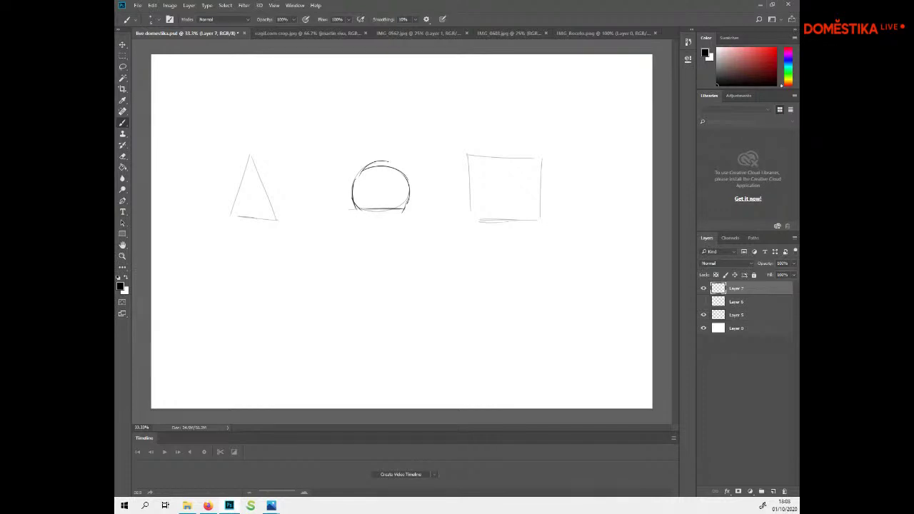
Add a face centre line, a wide lower jaw, an ear, eyes, eyebrows and a nose to the rounded head
{"action": "left_click_drag", "start_coordinate": [373, 169], "coordinate": [368, 206]}
{"action": "mouse_move", "coordinate": [355, 208]}
{"action": "left_mouse_down"}
{"action": "mouse_move", "coordinate": [365, 224]}
{"action": "mouse_move", "coordinate": [419, 211]}
{"action": "mouse_move", "coordinate": [412, 219]}
{"action": "left_mouse_up"}
{"action": "left_click_drag", "start_coordinate": [366, 208], "coordinate": [375, 207]}
{"action": "mouse_move", "coordinate": [390, 204]}
{"action": "left_mouse_down"}
{"action": "mouse_move", "coordinate": [376, 203]}
{"action": "mouse_move", "coordinate": [385, 194]}
{"action": "left_mouse_up"}
{"action": "mouse_move", "coordinate": [392, 163]}
{"action": "left_mouse_down"}
{"action": "mouse_move", "coordinate": [406, 175]}
{"action": "mouse_move", "coordinate": [404, 211]}
{"action": "left_mouse_up"}
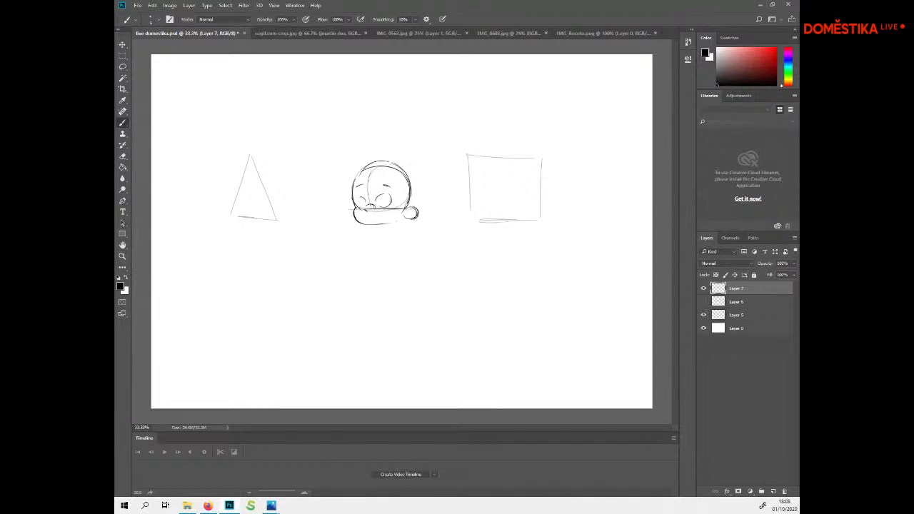
{"action": "key", "text": "ctrl+z"}
{"action": "left_click_drag", "start_coordinate": [382, 195], "coordinate": [387, 207]}
{"action": "mouse_move", "coordinate": [352, 204]}
{"action": "left_mouse_down"}
{"action": "mouse_move", "coordinate": [351, 215]}
{"action": "mouse_move", "coordinate": [384, 218]}
{"action": "left_mouse_up"}
With that head's layer hidden, draw a round cranium with a rectangular jaw beneath it on a new layer
{"action": "left_click", "coordinate": [703, 289]}
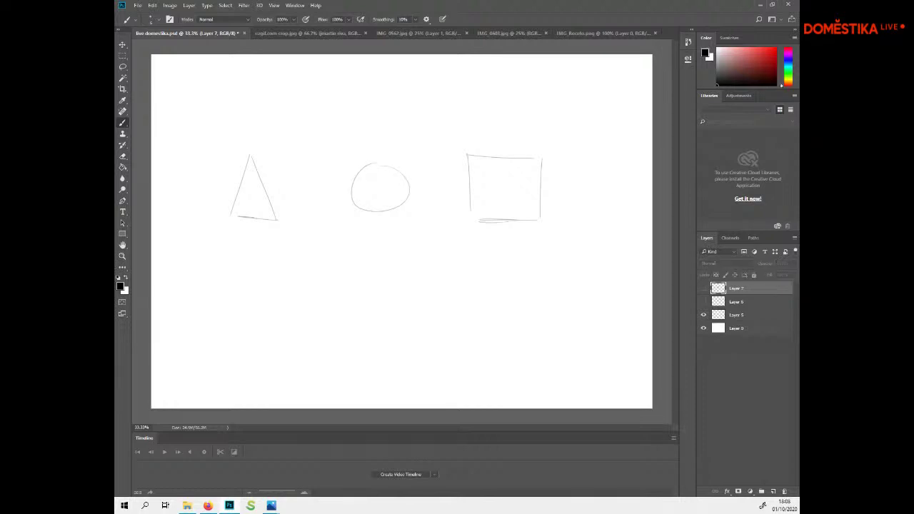
{"action": "left_click", "coordinate": [774, 492]}
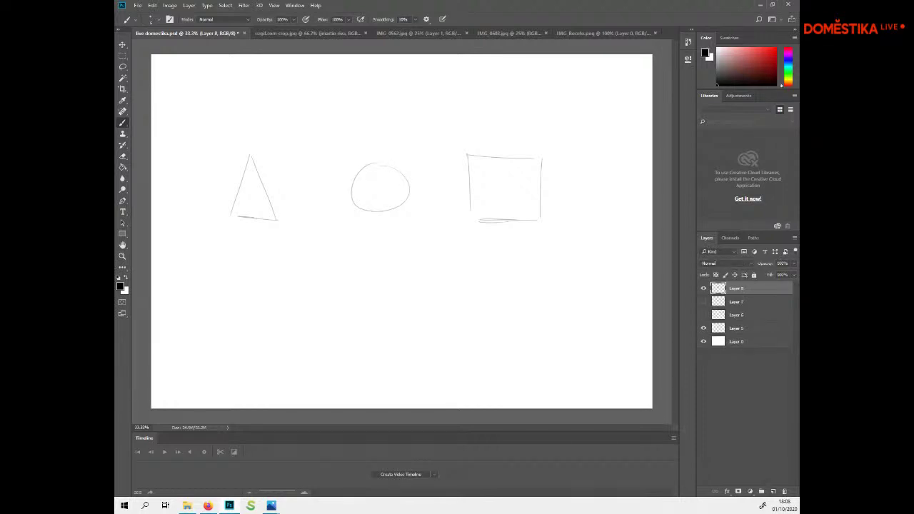
{"action": "mouse_move", "coordinate": [405, 212]}
{"action": "left_mouse_down"}
{"action": "mouse_move", "coordinate": [412, 186]}
{"action": "mouse_move", "coordinate": [366, 166]}
{"action": "mouse_move", "coordinate": [353, 204]}
{"action": "mouse_move", "coordinate": [403, 212]}
{"action": "left_mouse_up"}
{"action": "mouse_move", "coordinate": [357, 213]}
{"action": "left_mouse_down"}
{"action": "mouse_move", "coordinate": [356, 242]}
{"action": "mouse_move", "coordinate": [401, 247]}
{"action": "left_mouse_up"}
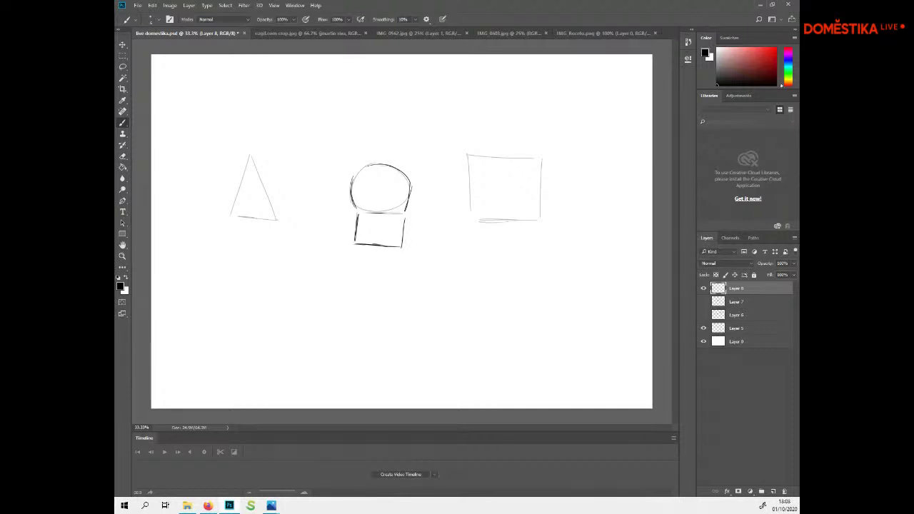
Draw a triangular nose, half-closed eyes and a chin line on the round head with the rectangular jaw
{"action": "left_click_drag", "start_coordinate": [373, 235], "coordinate": [372, 245]}
{"action": "mouse_move", "coordinate": [375, 198]}
{"action": "left_mouse_down"}
{"action": "mouse_move", "coordinate": [362, 216]}
{"action": "mouse_move", "coordinate": [381, 215]}
{"action": "left_mouse_up"}
{"action": "left_click_drag", "start_coordinate": [402, 201], "coordinate": [381, 201]}
{"action": "mouse_move", "coordinate": [401, 203]}
{"action": "left_mouse_down"}
{"action": "mouse_move", "coordinate": [354, 208]}
{"action": "mouse_move", "coordinate": [384, 206]}
{"action": "left_mouse_up"}
{"action": "left_click_drag", "start_coordinate": [366, 200], "coordinate": [374, 201]}
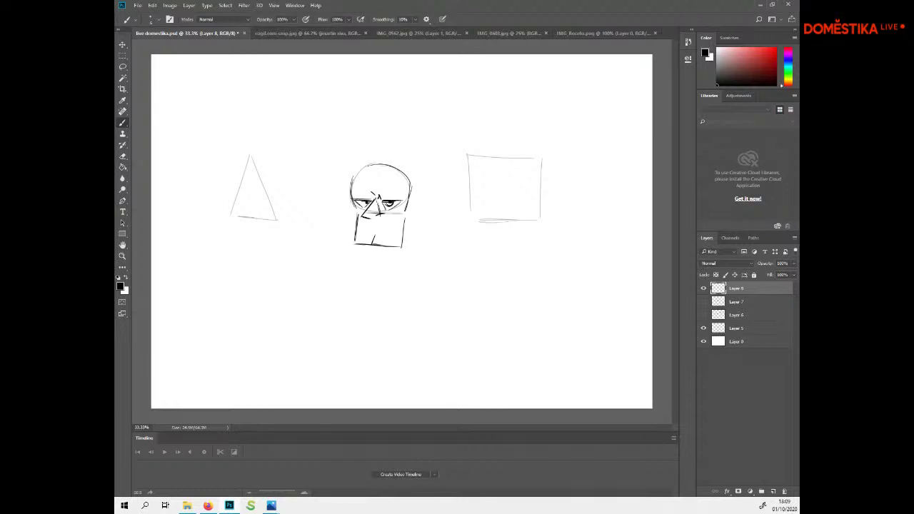
Draw a smiling mouth under the nose and move the lower part of the jaw down to lengthen the face
{"action": "mouse_move", "coordinate": [363, 232]}
{"action": "left_mouse_down"}
{"action": "mouse_move", "coordinate": [374, 230]}
{"action": "mouse_move", "coordinate": [374, 243]}
{"action": "mouse_move", "coordinate": [394, 216]}
{"action": "left_mouse_up"}
{"action": "key", "text": "ctrl+z"}
{"action": "key", "text": "ctrl+z"}
{"action": "key", "text": "ctrl+z"}
{"action": "key", "text": "l"}
{"action": "mouse_move", "coordinate": [357, 263]}
{"action": "left_mouse_down"}
{"action": "mouse_move", "coordinate": [346, 231]}
{"action": "mouse_move", "coordinate": [359, 214]}
{"action": "mouse_move", "coordinate": [405, 212]}
{"action": "mouse_move", "coordinate": [357, 262]}
{"action": "mouse_move", "coordinate": [371, 239]}
{"action": "left_mouse_up"}
{"action": "key", "text": "v"}
{"action": "key", "text": "ctrl+d"}
{"action": "key", "text": "b"}
Redraw the sides of the lengthened jaw so that it tapers toward the chin
{"action": "left_click_drag", "start_coordinate": [354, 207], "coordinate": [351, 259]}
{"action": "left_click_drag", "start_coordinate": [406, 210], "coordinate": [381, 261]}
{"action": "left_click_drag", "start_coordinate": [357, 229], "coordinate": [357, 263]}
{"action": "left_click_drag", "start_coordinate": [357, 209], "coordinate": [357, 262]}
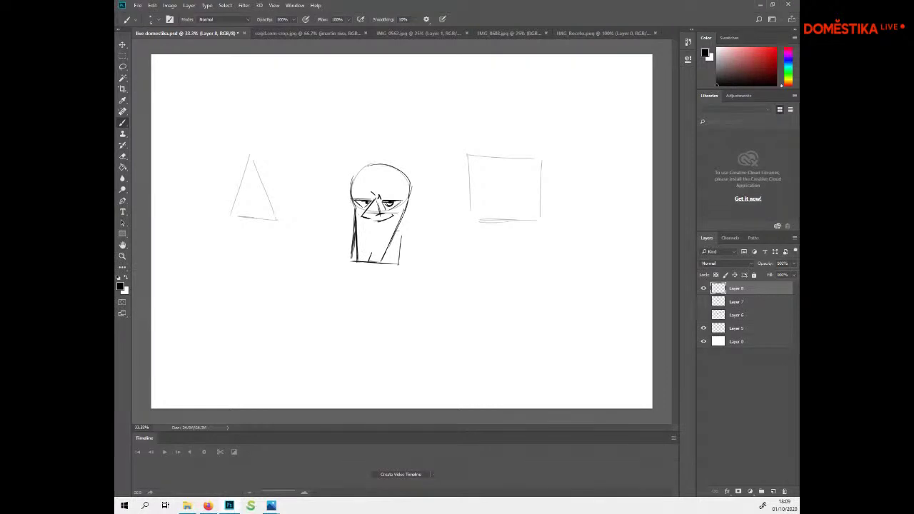
Select and delete the leftover jaw lines on both sides of the tapered chin
{"action": "key", "text": "l"}
{"action": "mouse_move", "coordinate": [351, 269]}
{"action": "left_mouse_down"}
{"action": "mouse_move", "coordinate": [347, 211]}
{"action": "mouse_move", "coordinate": [351, 271]}
{"action": "left_mouse_up"}
{"action": "key", "text": "Delete"}
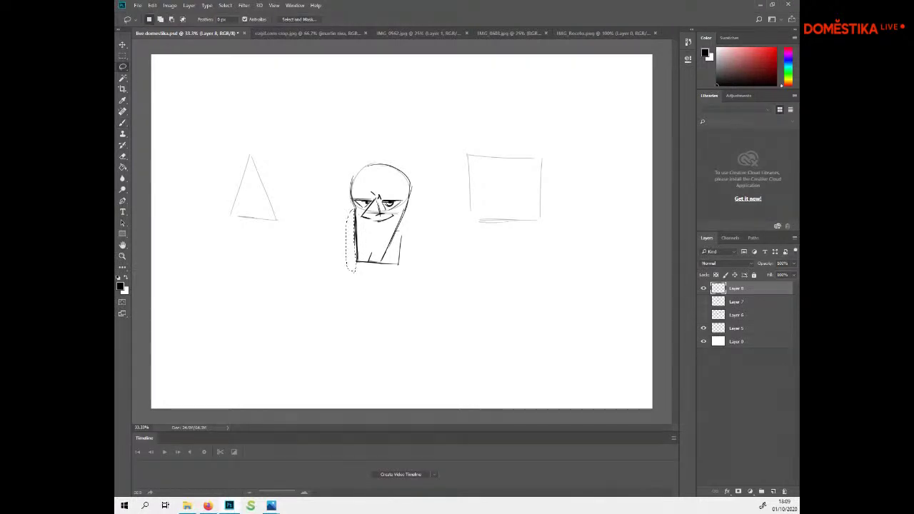
{"action": "key", "text": "ctrl+d"}
{"action": "mouse_move", "coordinate": [402, 225]}
{"action": "left_mouse_down"}
{"action": "mouse_move", "coordinate": [392, 288]}
{"action": "mouse_move", "coordinate": [405, 224]}
{"action": "left_mouse_up"}
{"action": "key", "text": "Delete"}
{"action": "key", "text": "ctrl+d"}
{"action": "key", "text": "b"}
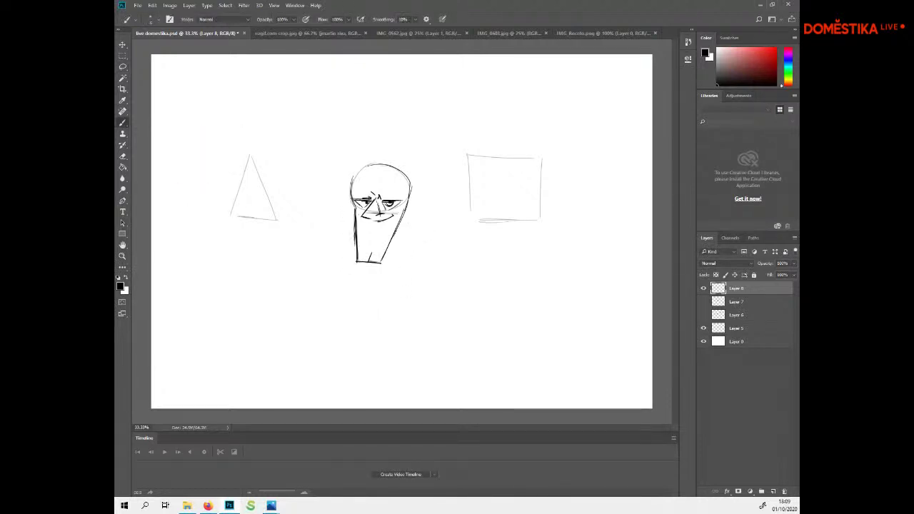
Add wavy hair, two ears and a neck with a collar line to the long-jawed head
{"action": "mouse_move", "coordinate": [404, 173]}
{"action": "left_mouse_down"}
{"action": "mouse_move", "coordinate": [396, 192]}
{"action": "mouse_move", "coordinate": [346, 183]}
{"action": "mouse_move", "coordinate": [408, 205]}
{"action": "left_mouse_up"}
{"action": "mouse_move", "coordinate": [411, 194]}
{"action": "left_mouse_down"}
{"action": "mouse_move", "coordinate": [405, 207]}
{"action": "mouse_move", "coordinate": [414, 218]}
{"action": "mouse_move", "coordinate": [407, 213]}
{"action": "left_mouse_up"}
{"action": "left_click_drag", "start_coordinate": [351, 201], "coordinate": [346, 216]}
{"action": "left_click_drag", "start_coordinate": [348, 203], "coordinate": [349, 217]}
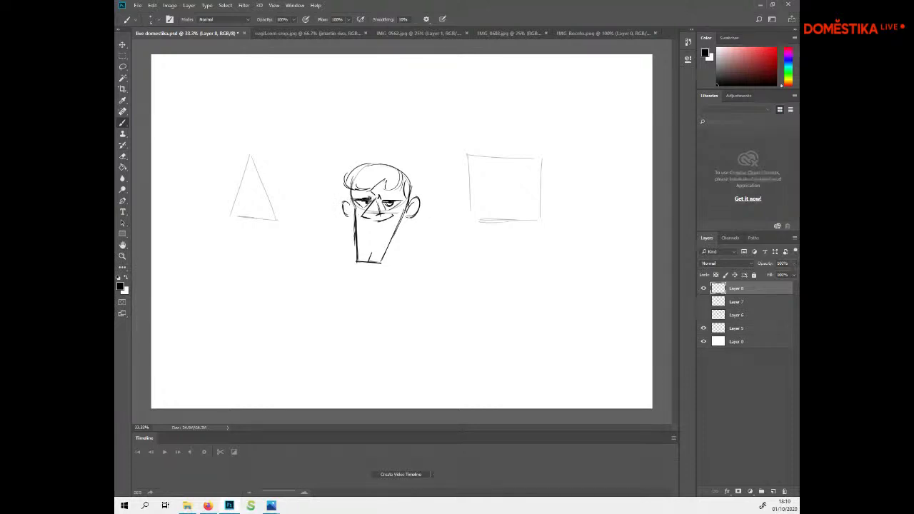
{"action": "mouse_move", "coordinate": [406, 218]}
{"action": "left_mouse_down"}
{"action": "mouse_move", "coordinate": [404, 260]}
{"action": "mouse_move", "coordinate": [386, 270]}
{"action": "left_mouse_up"}
Outline a new tall head with two small ears above the triangle
{"action": "mouse_move", "coordinate": [294, 140]}
{"action": "left_mouse_down"}
{"action": "mouse_move", "coordinate": [293, 86]}
{"action": "mouse_move", "coordinate": [243, 79]}
{"action": "mouse_move", "coordinate": [243, 159]}
{"action": "mouse_move", "coordinate": [304, 151]}
{"action": "mouse_move", "coordinate": [296, 160]}
{"action": "left_mouse_up"}
{"action": "right_click", "coordinate": [304, 109]}
{"action": "left_click_drag", "start_coordinate": [244, 148], "coordinate": [241, 158]}
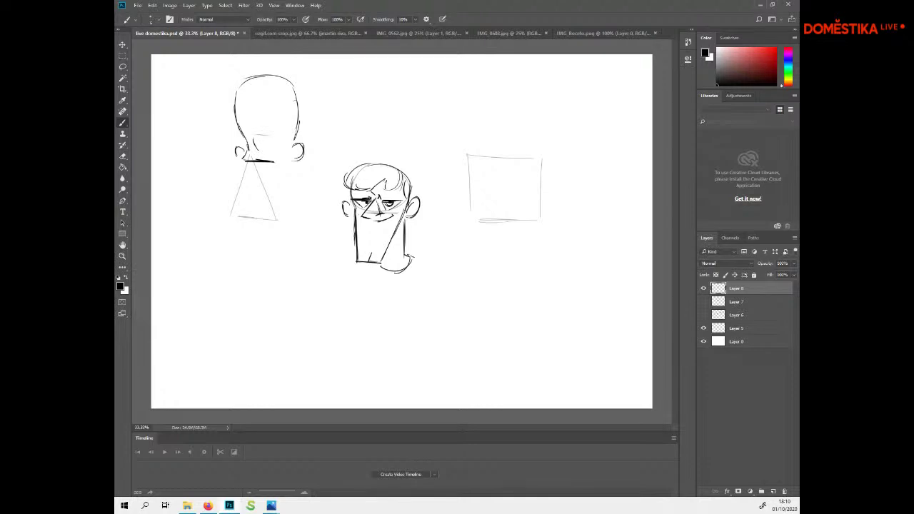
Draw the nose, eyes, raised eyebrow and mouth on the tall head, with puffs of hair at both sides
{"action": "left_click_drag", "start_coordinate": [262, 118], "coordinate": [261, 136]}
{"action": "left_click_drag", "start_coordinate": [269, 133], "coordinate": [288, 138]}
{"action": "left_click_drag", "start_coordinate": [248, 120], "coordinate": [259, 125]}
{"action": "left_click_drag", "start_coordinate": [260, 153], "coordinate": [278, 156]}
{"action": "mouse_move", "coordinate": [300, 107]}
{"action": "left_mouse_down"}
{"action": "mouse_move", "coordinate": [320, 131]}
{"action": "mouse_move", "coordinate": [306, 147]}
{"action": "mouse_move", "coordinate": [293, 145]}
{"action": "left_mouse_up"}
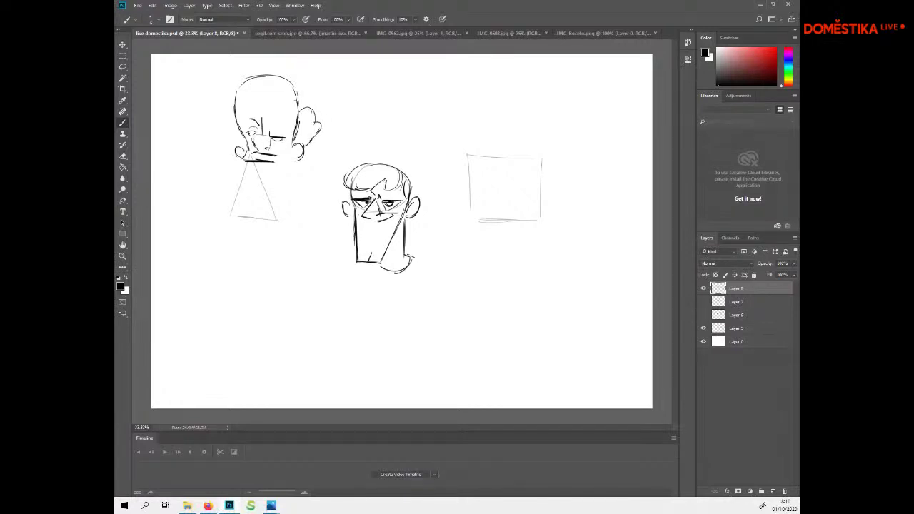
{"action": "mouse_move", "coordinate": [237, 126]}
{"action": "left_mouse_down"}
{"action": "mouse_move", "coordinate": [228, 134]}
{"action": "mouse_move", "coordinate": [236, 143]}
{"action": "left_mouse_up"}
Draw a neck, a pointed shirt collar and a small bow tie under the tall head, deleting stray strokes
{"action": "mouse_move", "coordinate": [292, 163]}
{"action": "left_mouse_down"}
{"action": "mouse_move", "coordinate": [289, 182]}
{"action": "mouse_move", "coordinate": [273, 179]}
{"action": "mouse_move", "coordinate": [295, 190]}
{"action": "mouse_move", "coordinate": [295, 201]}
{"action": "mouse_move", "coordinate": [277, 196]}
{"action": "mouse_move", "coordinate": [268, 177]}
{"action": "mouse_move", "coordinate": [258, 191]}
{"action": "mouse_move", "coordinate": [265, 206]}
{"action": "mouse_move", "coordinate": [287, 200]}
{"action": "mouse_move", "coordinate": [289, 224]}
{"action": "mouse_move", "coordinate": [287, 211]}
{"action": "left_mouse_up"}
{"action": "mouse_move", "coordinate": [273, 200]}
{"action": "left_mouse_down"}
{"action": "mouse_move", "coordinate": [286, 214]}
{"action": "mouse_move", "coordinate": [245, 183]}
{"action": "left_mouse_up"}
{"action": "left_click_drag", "start_coordinate": [246, 183], "coordinate": [242, 204]}
{"action": "mouse_move", "coordinate": [242, 204]}
{"action": "left_mouse_down"}
{"action": "mouse_move", "coordinate": [262, 202]}
{"action": "mouse_move", "coordinate": [242, 203]}
{"action": "mouse_move", "coordinate": [241, 177]}
{"action": "mouse_move", "coordinate": [294, 213]}
{"action": "mouse_move", "coordinate": [248, 221]}
{"action": "left_mouse_up"}
{"action": "key", "text": "l"}
{"action": "key", "text": "Delete"}
{"action": "key", "text": "ctrl+d"}
{"action": "key", "text": "b"}
{"action": "left_click_drag", "start_coordinate": [265, 195], "coordinate": [272, 197]}
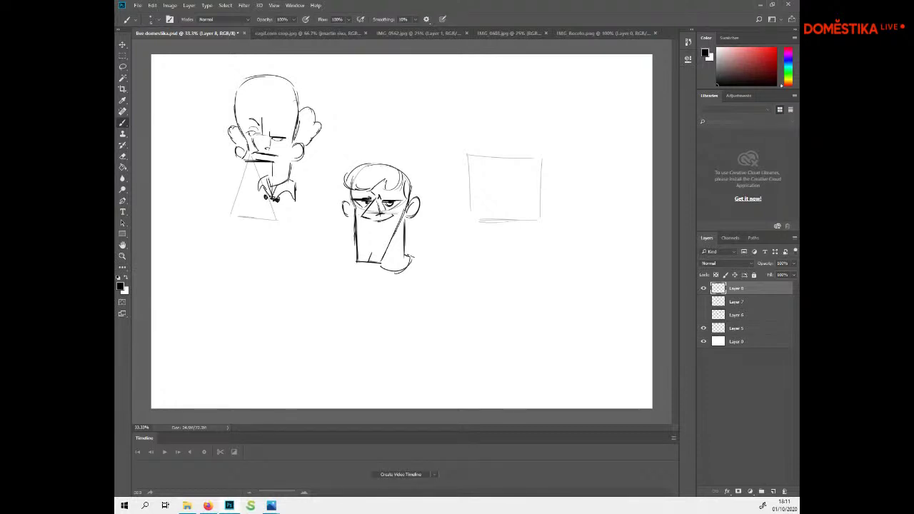
Draw a parted fringe sweeping to both sides of the tall head's forehead
{"action": "left_click_drag", "start_coordinate": [262, 80], "coordinate": [275, 109]}
{"action": "left_click_drag", "start_coordinate": [270, 104], "coordinate": [292, 113]}
{"action": "left_click_drag", "start_coordinate": [258, 83], "coordinate": [251, 108]}
{"action": "left_click_drag", "start_coordinate": [257, 85], "coordinate": [239, 119]}
Select and delete the puffs of hair on both sides of the tall head
{"action": "key", "text": "l"}
{"action": "left_click_drag", "start_coordinate": [302, 107], "coordinate": [304, 148]}
{"action": "key", "text": "Delete"}
{"action": "key", "text": "ctrl+d"}
{"action": "mouse_move", "coordinate": [227, 144]}
{"action": "left_mouse_down"}
{"action": "mouse_move", "coordinate": [222, 118]}
{"action": "mouse_move", "coordinate": [241, 146]}
{"action": "left_mouse_up"}
{"action": "key", "text": "Delete"}
{"action": "key", "text": "Delete"}
{"action": "key", "text": "b"}
Draw longer, flicked wavy hair on both sides of the tall head
{"action": "mouse_move", "coordinate": [296, 88]}
{"action": "left_mouse_down"}
{"action": "mouse_move", "coordinate": [304, 105]}
{"action": "mouse_move", "coordinate": [320, 111]}
{"action": "mouse_move", "coordinate": [326, 140]}
{"action": "left_mouse_up"}
{"action": "mouse_move", "coordinate": [303, 104]}
{"action": "left_mouse_down"}
{"action": "mouse_move", "coordinate": [323, 115]}
{"action": "mouse_move", "coordinate": [326, 141]}
{"action": "mouse_move", "coordinate": [307, 158]}
{"action": "left_mouse_up"}
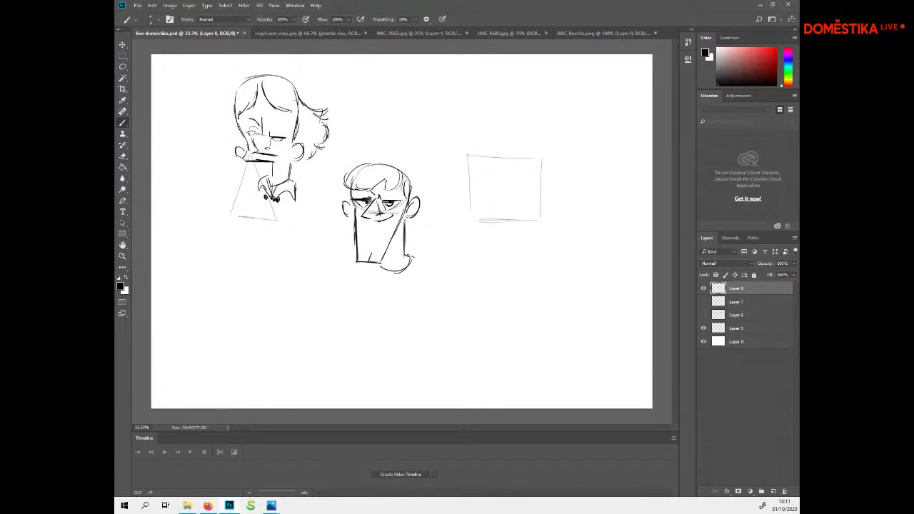
{"action": "mouse_move", "coordinate": [237, 125]}
{"action": "left_mouse_down"}
{"action": "mouse_move", "coordinate": [213, 143]}
{"action": "mouse_move", "coordinate": [228, 157]}
{"action": "left_mouse_up"}
Refine the half-closed eye of the long-haired character, clean up its inner corner and draw an arched eyebrow above it
{"action": "left_click_drag", "start_coordinate": [273, 138], "coordinate": [288, 137]}
{"action": "key", "text": "e"}
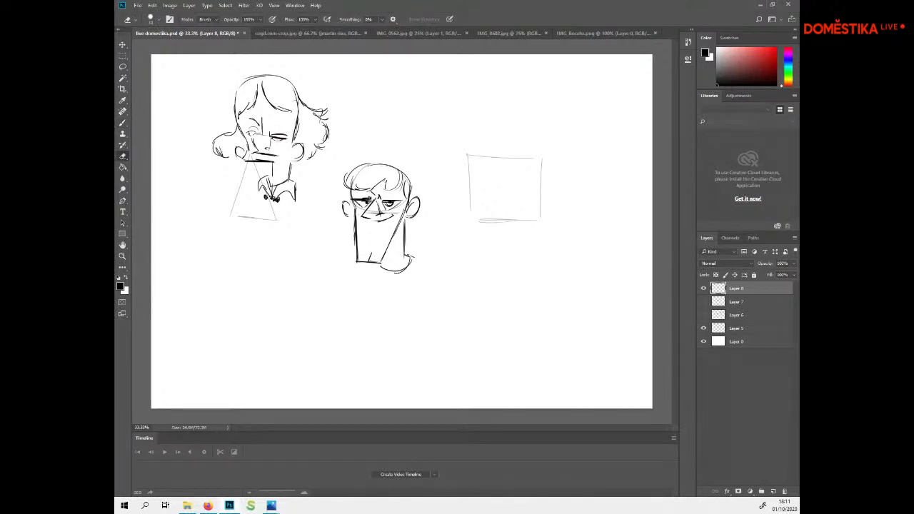
{"action": "key", "text": "b"}
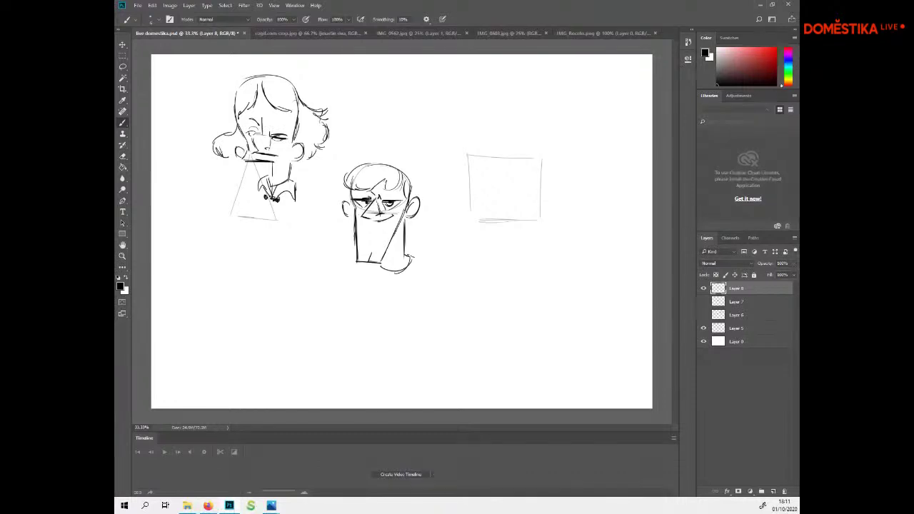
{"action": "key", "text": "l"}
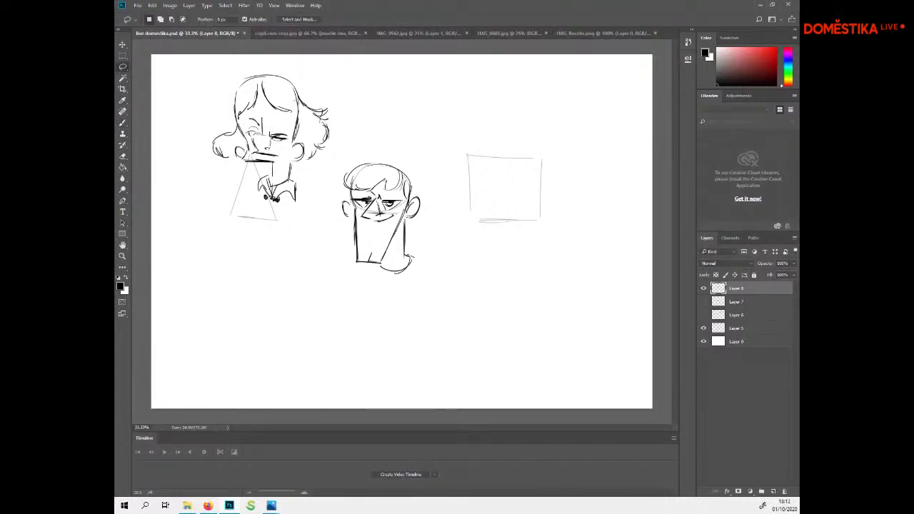
{"action": "mouse_move", "coordinate": [270, 134]}
{"action": "left_mouse_down"}
{"action": "mouse_move", "coordinate": [290, 133]}
{"action": "mouse_move", "coordinate": [272, 136]}
{"action": "left_mouse_up"}
{"action": "key", "text": "ctrl+d"}
{"action": "key", "text": "b"}
{"action": "left_click_drag", "start_coordinate": [271, 131], "coordinate": [285, 124]}
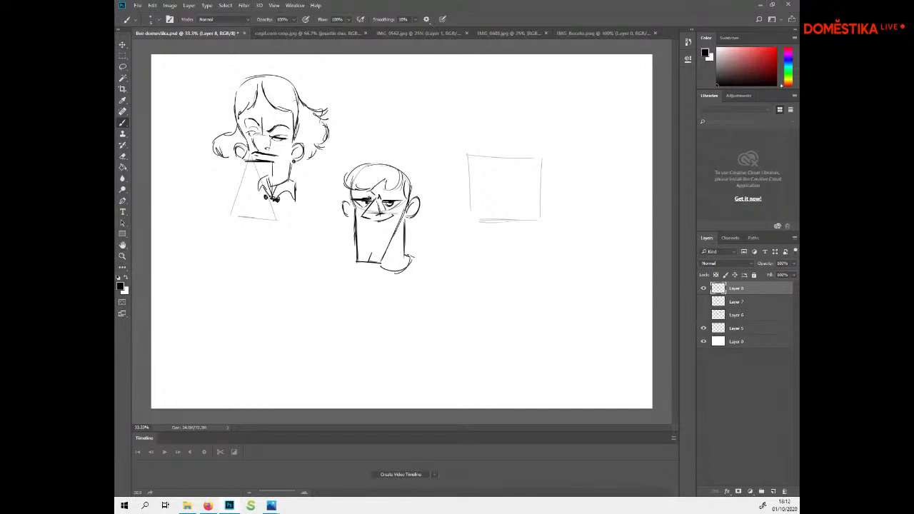
Draw the jacket's lapels, shoulders and arms below the character's collar, undoing and redrawing the unwanted strokes
{"action": "left_click_drag", "start_coordinate": [289, 196], "coordinate": [267, 225]}
{"action": "left_click_drag", "start_coordinate": [298, 189], "coordinate": [308, 222]}
{"action": "mouse_move", "coordinate": [255, 190]}
{"action": "left_mouse_down"}
{"action": "mouse_move", "coordinate": [237, 219]}
{"action": "mouse_move", "coordinate": [252, 226]}
{"action": "left_mouse_up"}
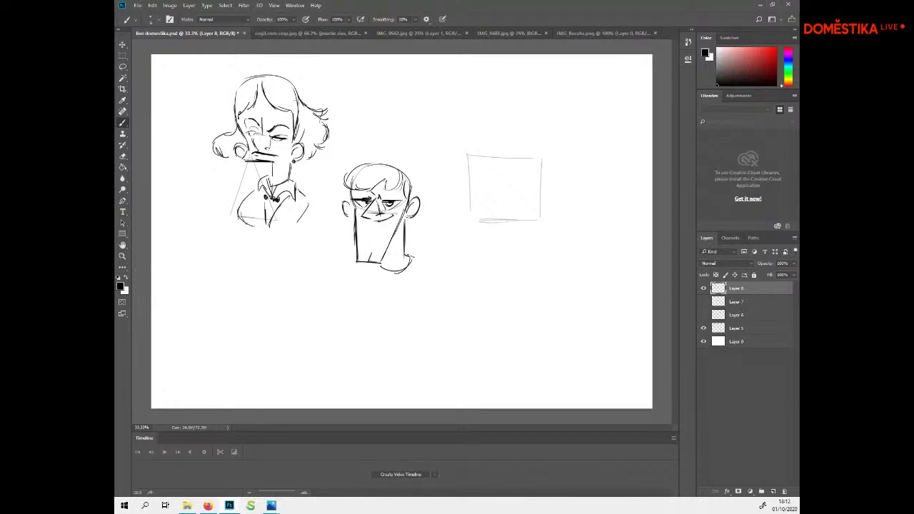
{"action": "key", "text": "ctrl+z"}
{"action": "key", "text": "ctrl+z"}
{"action": "mouse_move", "coordinate": [257, 191]}
{"action": "left_mouse_down"}
{"action": "mouse_move", "coordinate": [253, 230]}
{"action": "mouse_move", "coordinate": [292, 242]}
{"action": "left_mouse_up"}
Hide the basic shapes layer and flip the layer with the two character sketches horizontally
{"action": "left_click", "coordinate": [122, 44]}
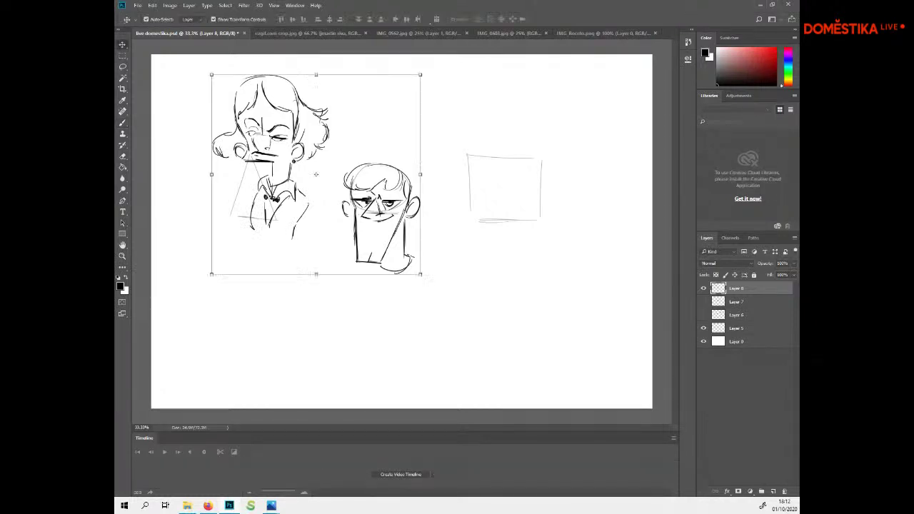
{"action": "left_click", "coordinate": [704, 328]}
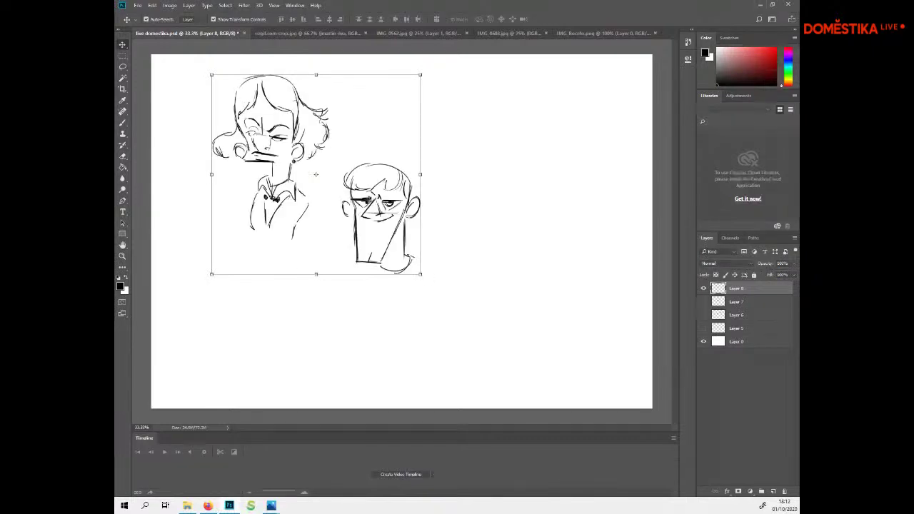
{"action": "left_click", "coordinate": [170, 5]}
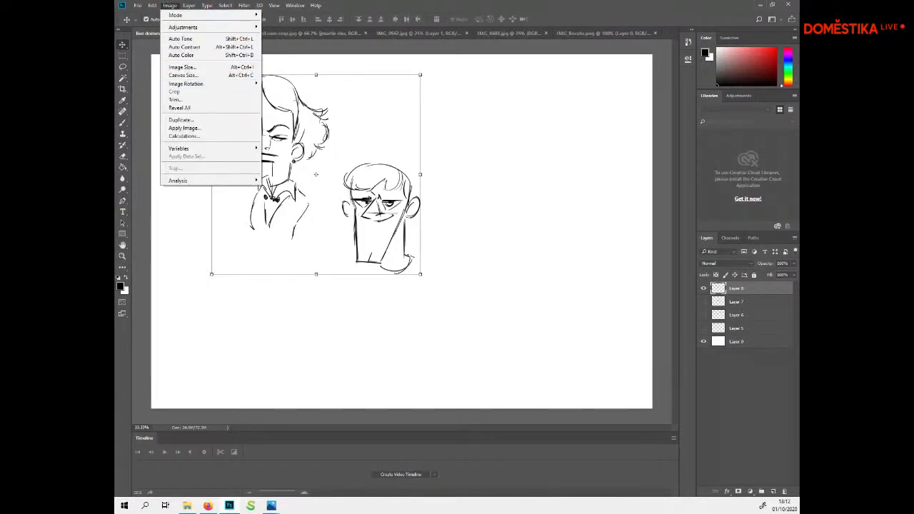
{"action": "mouse_move", "coordinate": [152, 5]}
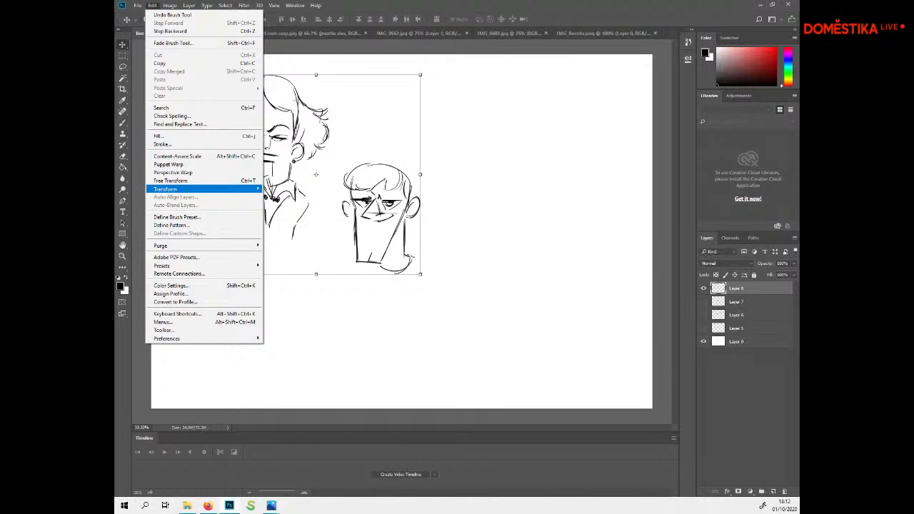
{"action": "mouse_move", "coordinate": [185, 189]}
{"action": "left_click", "coordinate": [285, 282]}
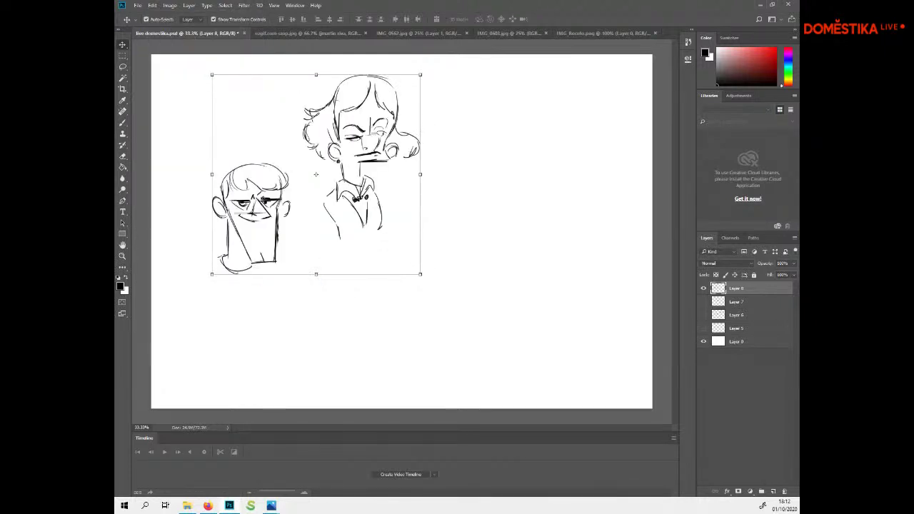
Lower the opacity of the flipped character sketch layer to about 49%
{"action": "left_click", "coordinate": [794, 264]}
{"action": "mouse_move", "coordinate": [793, 274]}
{"action": "left_mouse_down"}
{"action": "mouse_move", "coordinate": [759, 274]}
{"action": "mouse_move", "coordinate": [773, 275]}
{"action": "left_mouse_up"}
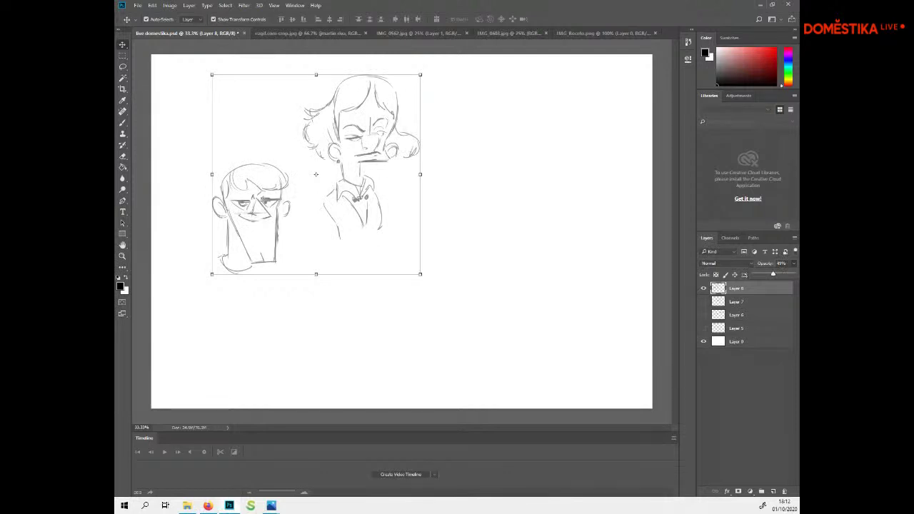
Add a new layer and ink the long-haired character's head contour and jaw over the faded sketch, redrawing the unwanted strokes
{"action": "key", "text": "ctrl+shift+alt+n"}
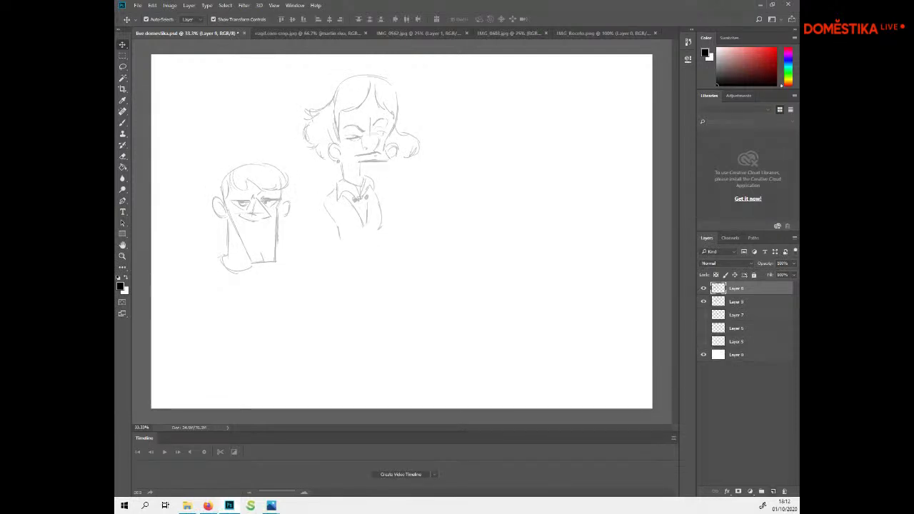
{"action": "key", "text": "b"}
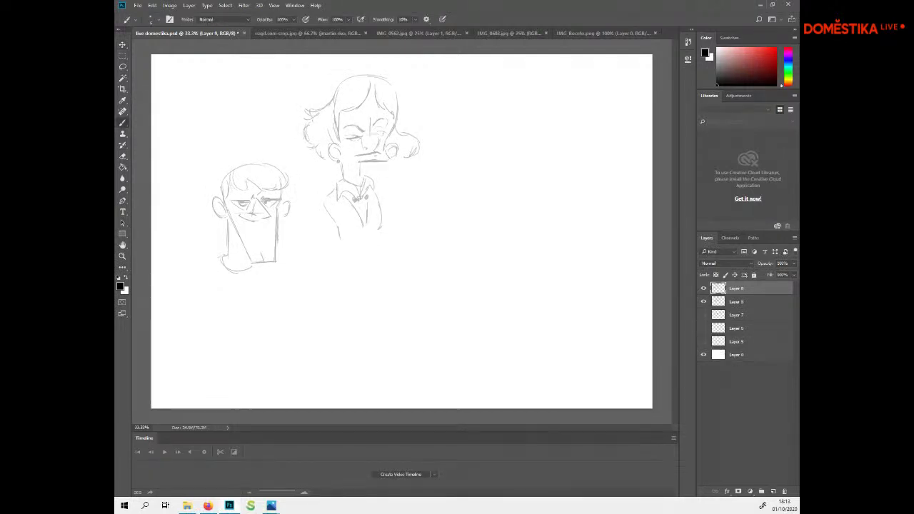
{"action": "left_click_drag", "start_coordinate": [371, 69], "coordinate": [365, 172]}
{"action": "left_click_drag", "start_coordinate": [401, 109], "coordinate": [420, 110]}
{"action": "key", "text": "ctrl+z"}
{"action": "key", "text": "ctrl+z"}
{"action": "mouse_move", "coordinate": [366, 76]}
{"action": "left_mouse_down"}
{"action": "mouse_move", "coordinate": [391, 102]}
{"action": "mouse_move", "coordinate": [385, 148]}
{"action": "left_mouse_up"}
{"action": "mouse_move", "coordinate": [373, 75]}
{"action": "left_mouse_down"}
{"action": "mouse_move", "coordinate": [343, 77]}
{"action": "mouse_move", "coordinate": [333, 138]}
{"action": "left_mouse_up"}
{"action": "mouse_move", "coordinate": [384, 149]}
{"action": "left_mouse_down"}
{"action": "mouse_move", "coordinate": [391, 158]}
{"action": "mouse_move", "coordinate": [352, 162]}
{"action": "mouse_move", "coordinate": [337, 148]}
{"action": "mouse_move", "coordinate": [318, 158]}
{"action": "left_mouse_up"}
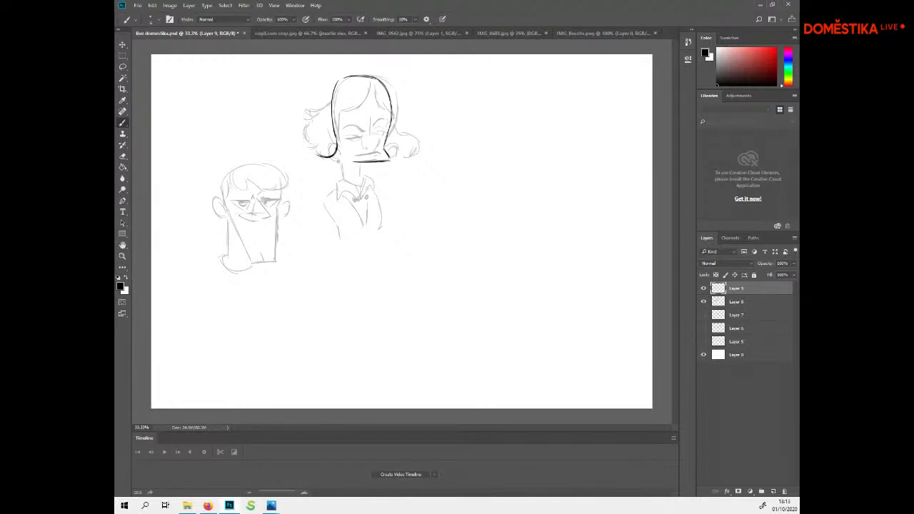
Draw the flicked hair curls beside the cheek and the two neck lines below the jaw, redoing unsatisfactory strokes
{"action": "mouse_move", "coordinate": [329, 103]}
{"action": "left_mouse_down"}
{"action": "mouse_move", "coordinate": [302, 124]}
{"action": "mouse_move", "coordinate": [299, 146]}
{"action": "mouse_move", "coordinate": [312, 153]}
{"action": "left_mouse_up"}
{"action": "left_click_drag", "start_coordinate": [339, 161], "coordinate": [341, 182]}
{"action": "key", "text": "ctrl+z"}
{"action": "key", "text": "ctrl+z"}
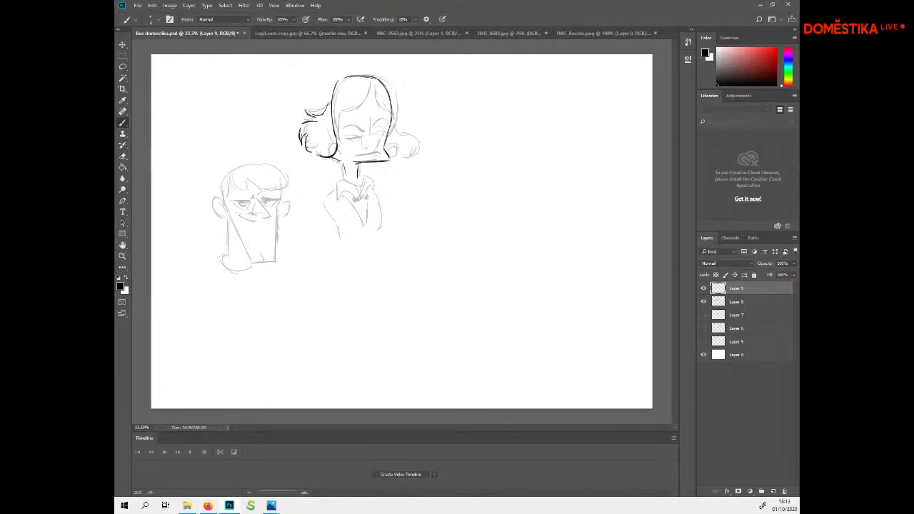
{"action": "left_click_drag", "start_coordinate": [341, 161], "coordinate": [347, 180]}
{"action": "key", "text": "ctrl+z"}
{"action": "key", "text": "ctrl+z"}
{"action": "left_click_drag", "start_coordinate": [342, 162], "coordinate": [347, 180]}
Draw the narrow near eye and the hair parting that sweeps down both sides of the forehead
{"action": "left_click_drag", "start_coordinate": [416, 189], "coordinate": [422, 226]}
{"action": "key", "text": "ctrl+z"}
{"action": "key", "text": "ctrl+z"}
{"action": "left_click_drag", "start_coordinate": [345, 136], "coordinate": [361, 138]}
{"action": "left_click_drag", "start_coordinate": [367, 78], "coordinate": [348, 109]}
{"action": "mouse_move", "coordinate": [365, 75]}
{"action": "left_mouse_down"}
{"action": "mouse_move", "coordinate": [386, 77]}
{"action": "mouse_move", "coordinate": [405, 94]}
{"action": "mouse_move", "coordinate": [402, 121]}
{"action": "mouse_move", "coordinate": [383, 120]}
{"action": "mouse_move", "coordinate": [397, 119]}
{"action": "mouse_move", "coordinate": [378, 104]}
{"action": "left_mouse_up"}
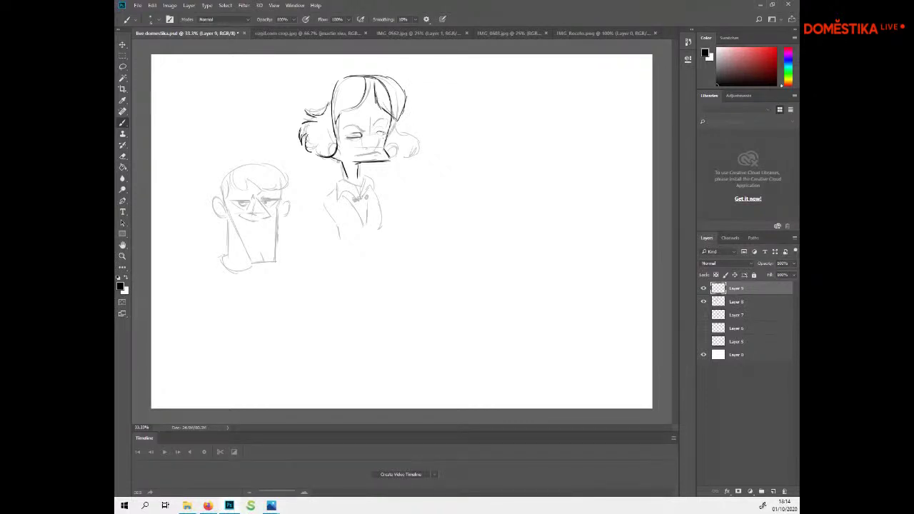
Draw the nose, mouth and vertical centre line of the face, undoing the unwanted strokes
{"action": "mouse_move", "coordinate": [373, 133]}
{"action": "left_mouse_down"}
{"action": "mouse_move", "coordinate": [394, 142]}
{"action": "mouse_move", "coordinate": [373, 148]}
{"action": "mouse_move", "coordinate": [397, 148]}
{"action": "left_mouse_up"}
{"action": "key", "text": "ctrl+alt+z"}
{"action": "key", "text": "ctrl+alt+z"}
{"action": "key", "text": "ctrl+alt+z"}
{"action": "key", "text": "ctrl+alt+z"}
{"action": "key", "text": "ctrl+z"}
Hide the faded sketch layer and draw a fuller hair contour from the crown down to the side curls
{"action": "left_click", "coordinate": [703, 302]}
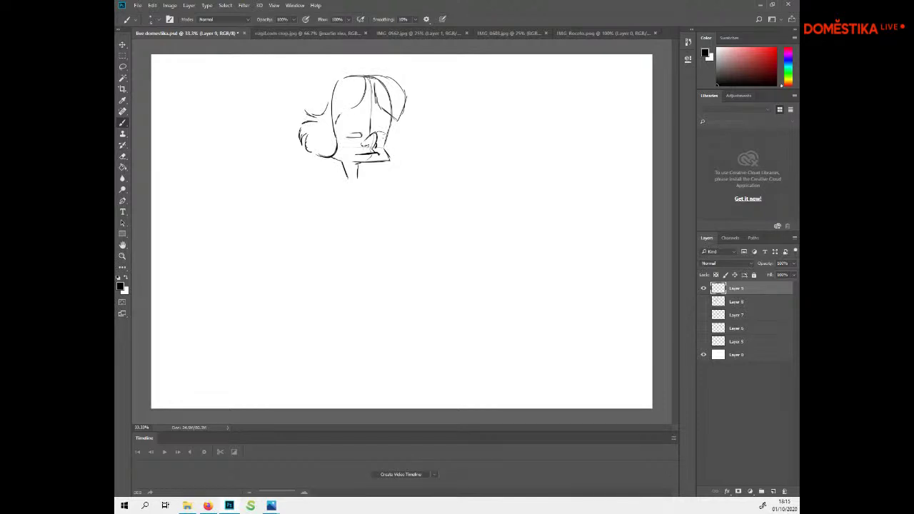
{"action": "left_click_drag", "start_coordinate": [354, 69], "coordinate": [372, 117]}
{"action": "left_click", "coordinate": [704, 301]}
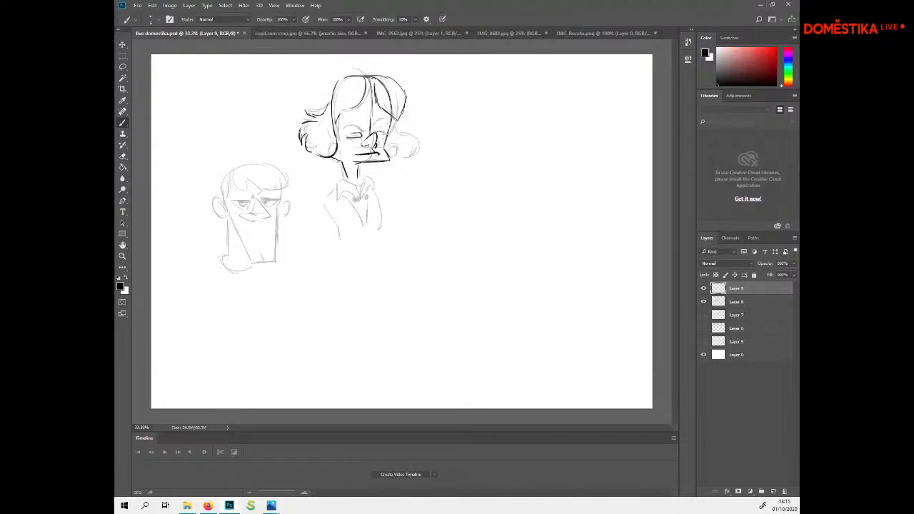
{"action": "left_click", "coordinate": [703, 302]}
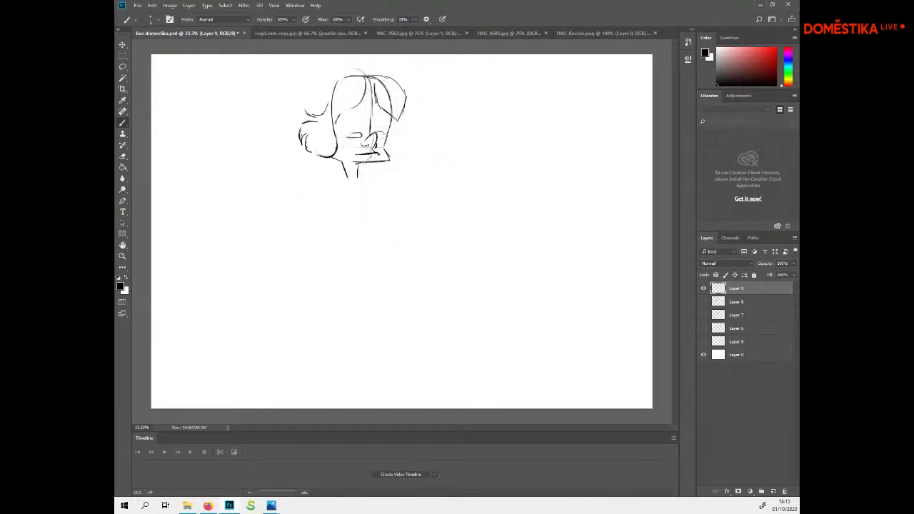
{"action": "mouse_move", "coordinate": [372, 74]}
{"action": "left_mouse_down"}
{"action": "mouse_move", "coordinate": [328, 78]}
{"action": "mouse_move", "coordinate": [317, 115]}
{"action": "left_mouse_up"}
Remove the old inner head contour beside the new hair outline and erase the leftover line at the crown
{"action": "key", "text": "l"}
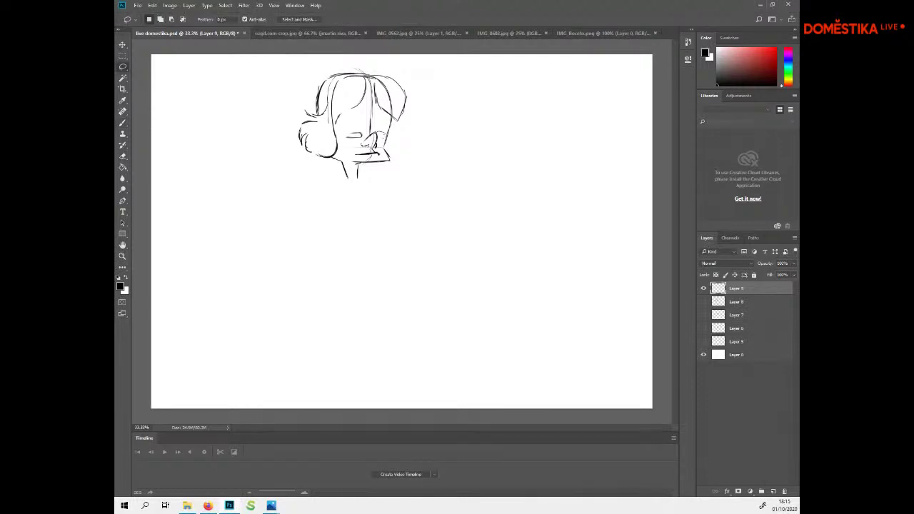
{"action": "left_click_drag", "start_coordinate": [329, 108], "coordinate": [332, 130]}
{"action": "key", "text": "Delete"}
{"action": "key", "text": "Delete"}
{"action": "key", "text": "ctrl+d"}
{"action": "key", "text": "e"}
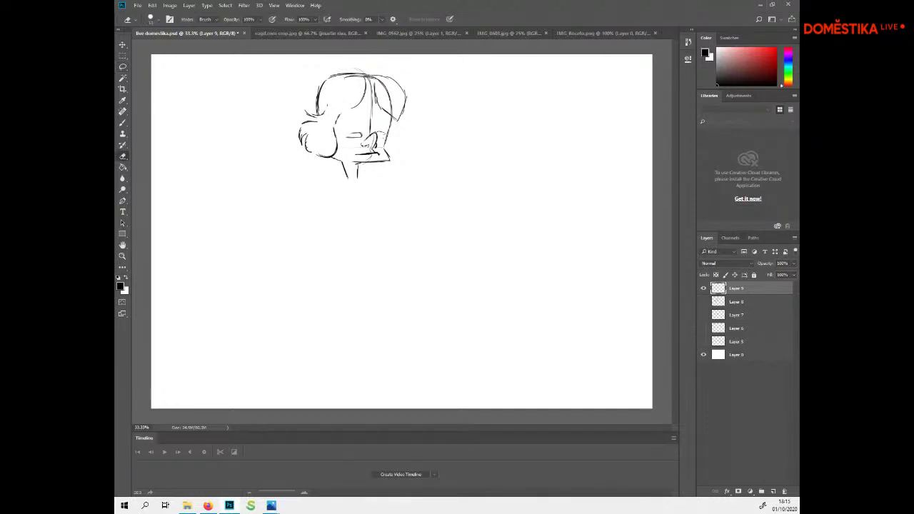
{"action": "left_click_drag", "start_coordinate": [347, 77], "coordinate": [360, 77]}
Sketch a small study head beside the character from a circle with a squared jaw, a neck and parted wavy hair
{"action": "key", "text": "b"}
{"action": "mouse_move", "coordinate": [219, 151]}
{"action": "left_mouse_down"}
{"action": "mouse_move", "coordinate": [259, 154]}
{"action": "mouse_move", "coordinate": [223, 147]}
{"action": "mouse_move", "coordinate": [242, 141]}
{"action": "mouse_move", "coordinate": [254, 176]}
{"action": "left_mouse_up"}
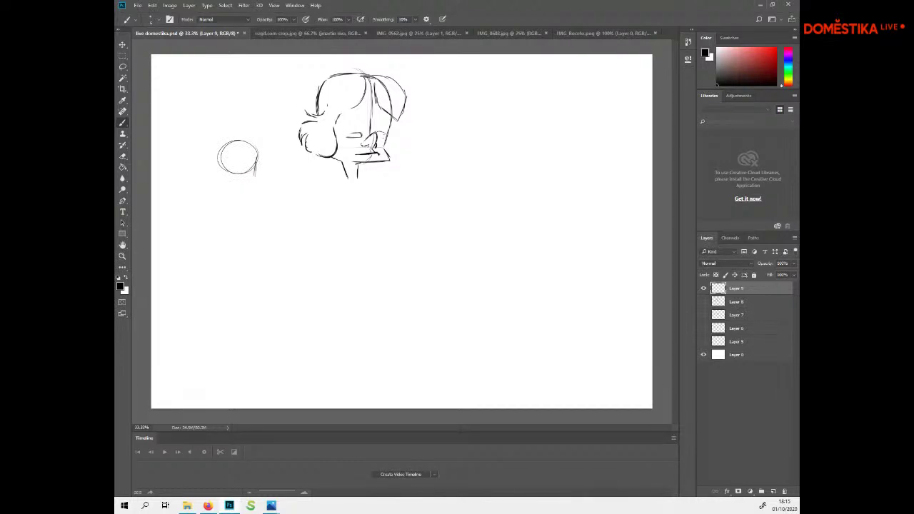
{"action": "mouse_move", "coordinate": [257, 171]}
{"action": "left_mouse_down"}
{"action": "mouse_move", "coordinate": [220, 189]}
{"action": "mouse_move", "coordinate": [231, 194]}
{"action": "left_mouse_up"}
{"action": "left_click_drag", "start_coordinate": [226, 144], "coordinate": [220, 178]}
{"action": "mouse_move", "coordinate": [226, 145]}
{"action": "left_mouse_down"}
{"action": "mouse_move", "coordinate": [220, 168]}
{"action": "mouse_move", "coordinate": [222, 157]}
{"action": "left_mouse_up"}
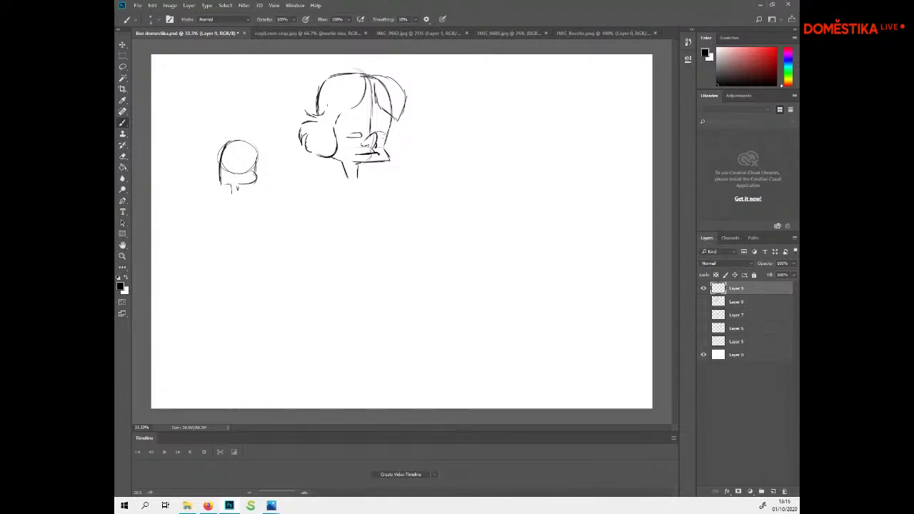
{"action": "key", "text": "ctrl+z"}
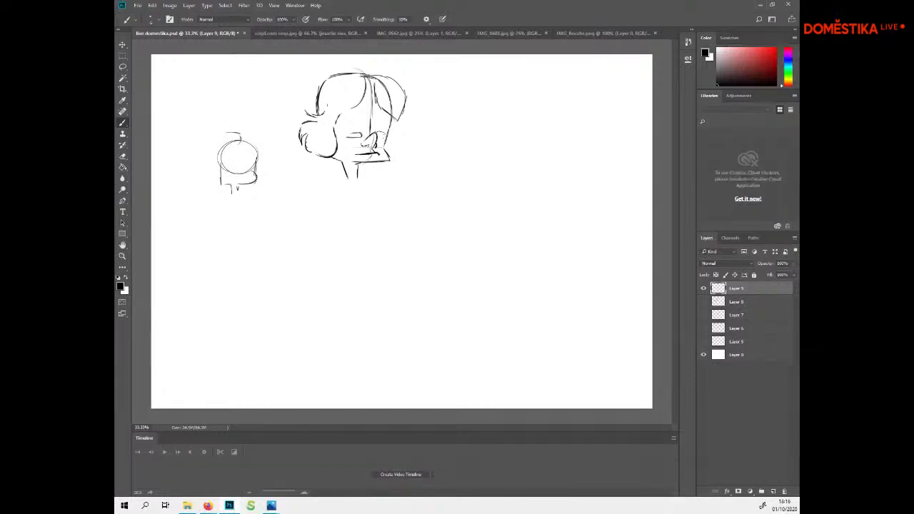
{"action": "mouse_move", "coordinate": [216, 136]}
{"action": "left_mouse_down"}
{"action": "mouse_move", "coordinate": [208, 160]}
{"action": "mouse_move", "coordinate": [229, 153]}
{"action": "mouse_move", "coordinate": [221, 161]}
{"action": "left_mouse_up"}
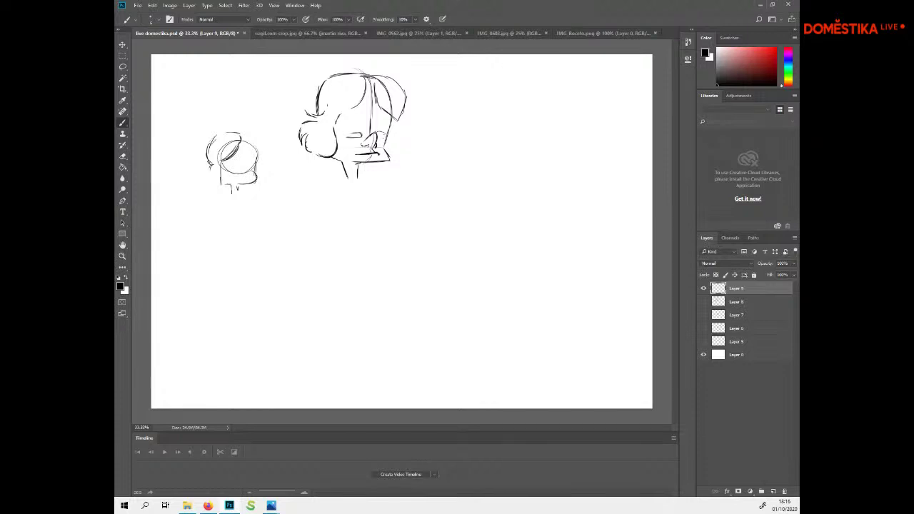
{"action": "left_click_drag", "start_coordinate": [210, 163], "coordinate": [215, 179]}
{"action": "left_click_drag", "start_coordinate": [256, 132], "coordinate": [266, 159]}
{"action": "mouse_move", "coordinate": [242, 142]}
{"action": "left_mouse_down"}
{"action": "mouse_move", "coordinate": [245, 162]}
{"action": "mouse_move", "coordinate": [258, 159]}
{"action": "left_mouse_up"}
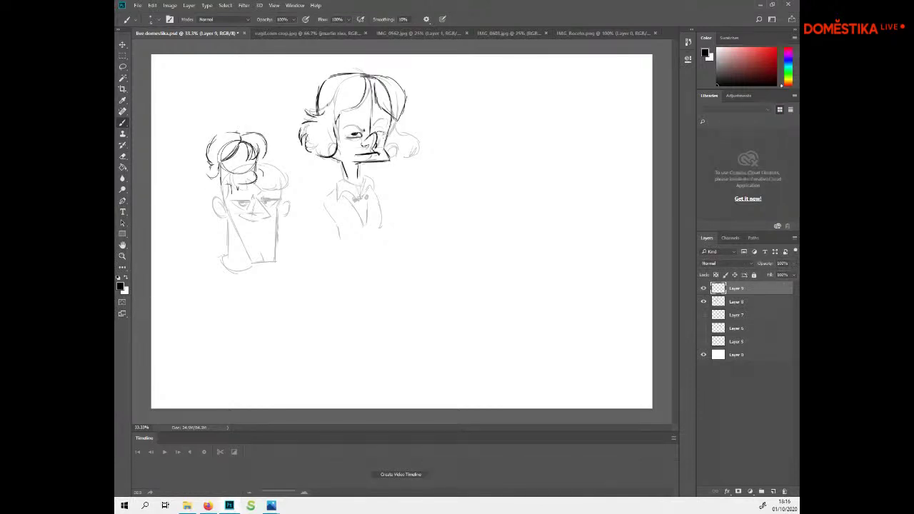
Draw the character's angry slanted eyebrows and refine the far eye, erasing and redrawing its lines
{"action": "left_click_drag", "start_coordinate": [345, 126], "coordinate": [363, 131]}
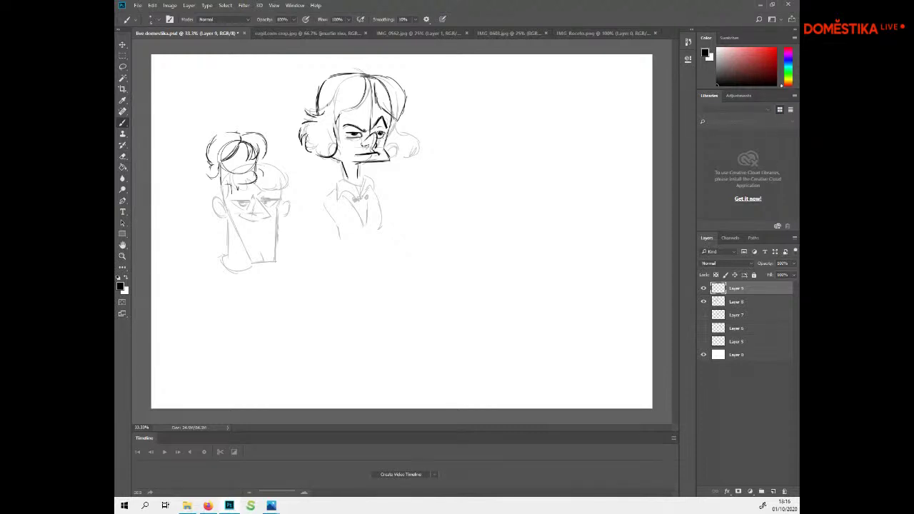
{"action": "key", "text": "e"}
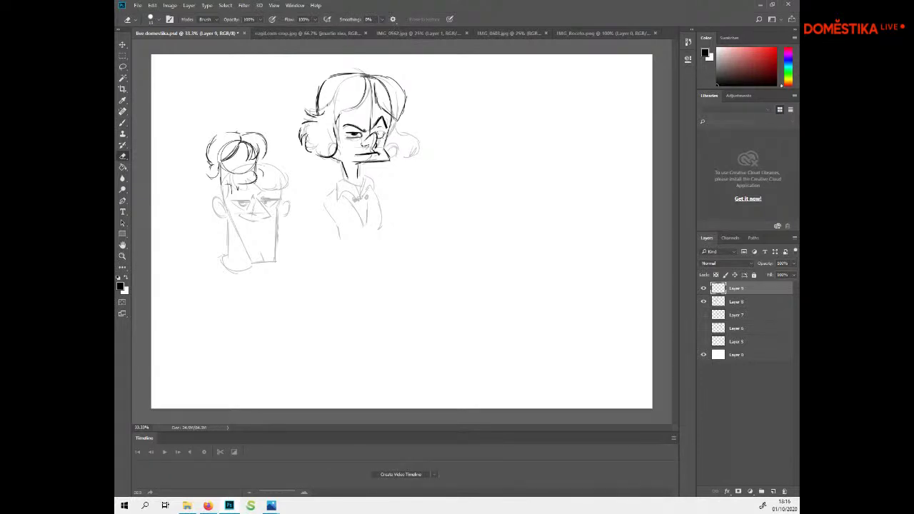
{"action": "key", "text": "b"}
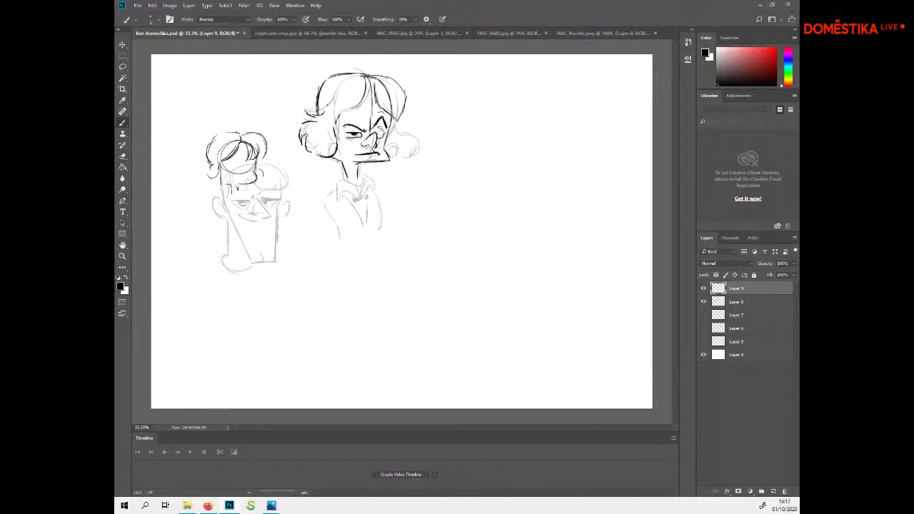
{"action": "key", "text": "ctrl+z"}
{"action": "left_click_drag", "start_coordinate": [386, 126], "coordinate": [381, 138]}
{"action": "key", "text": "ctrl+z"}
{"action": "key", "text": "e"}
{"action": "key", "text": "b"}
Draw a rounded chest with a V neckline below the neck and two straight lines for the torso sides
{"action": "mouse_move", "coordinate": [361, 177]}
{"action": "left_mouse_down"}
{"action": "mouse_move", "coordinate": [373, 204]}
{"action": "mouse_move", "coordinate": [330, 197]}
{"action": "mouse_move", "coordinate": [336, 179]}
{"action": "mouse_move", "coordinate": [340, 210]}
{"action": "mouse_move", "coordinate": [330, 194]}
{"action": "mouse_move", "coordinate": [335, 203]}
{"action": "mouse_move", "coordinate": [374, 201]}
{"action": "mouse_move", "coordinate": [353, 213]}
{"action": "mouse_move", "coordinate": [369, 235]}
{"action": "left_mouse_up"}
{"action": "left_click_drag", "start_coordinate": [333, 209], "coordinate": [333, 228]}
{"action": "left_click_drag", "start_coordinate": [333, 210], "coordinate": [333, 227]}
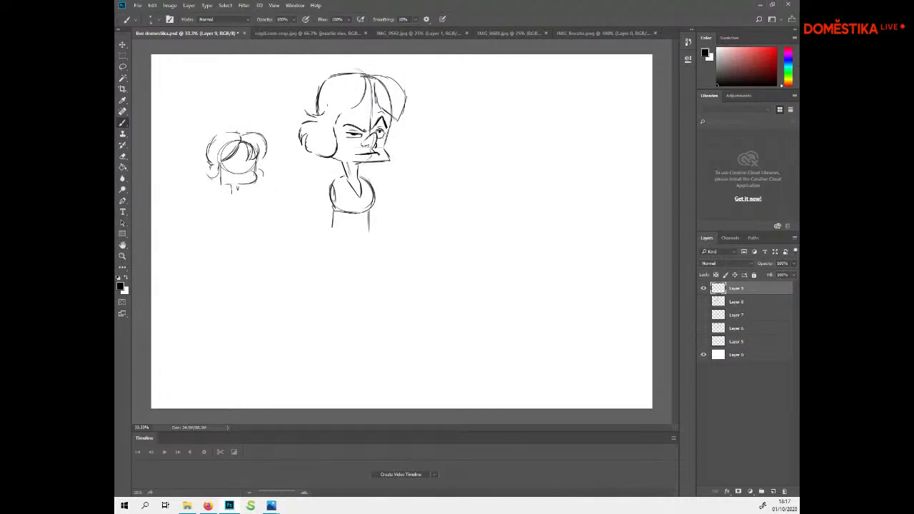
Draw the hair falling along the far side of the face and the near cheek line running toward the jaw
{"action": "mouse_move", "coordinate": [392, 120]}
{"action": "left_mouse_down"}
{"action": "mouse_move", "coordinate": [410, 150]}
{"action": "mouse_move", "coordinate": [379, 169]}
{"action": "left_mouse_up"}
{"action": "left_click_drag", "start_coordinate": [391, 112], "coordinate": [384, 148]}
{"action": "left_click_drag", "start_coordinate": [335, 131], "coordinate": [348, 148]}
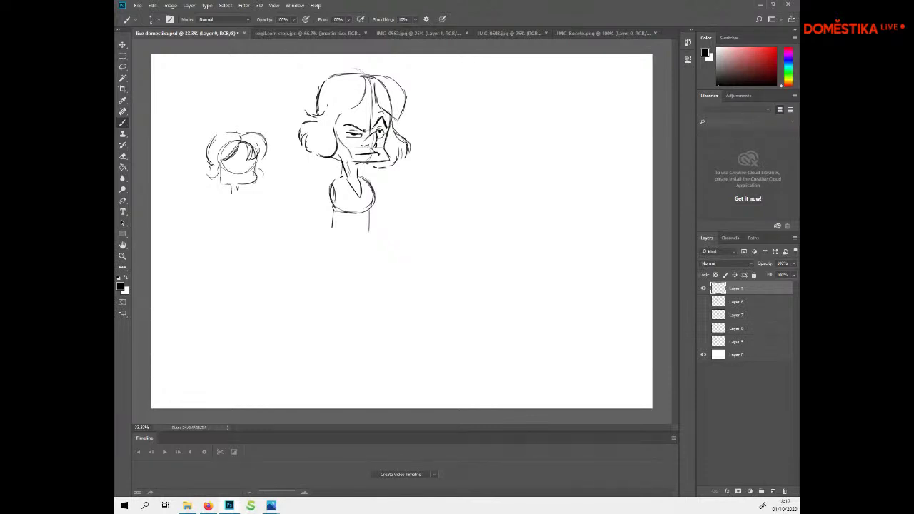
Reshape the neck and near shoulder with erasing and redrawing, and add the neckline and armhole lines to the top
{"action": "key", "text": "e"}
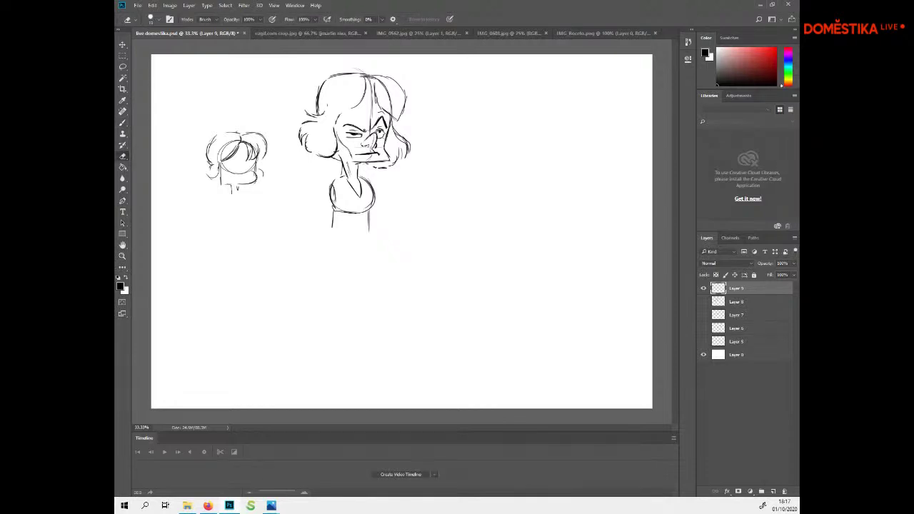
{"action": "key", "text": "b"}
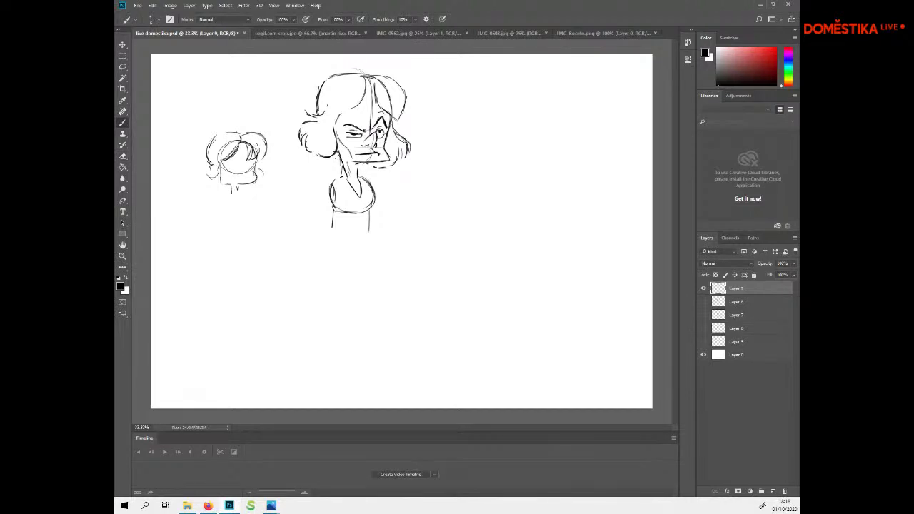
{"action": "key", "text": "e"}
{"action": "mouse_move", "coordinate": [342, 162]}
{"action": "left_mouse_down"}
{"action": "mouse_move", "coordinate": [346, 176]}
{"action": "mouse_move", "coordinate": [340, 151]}
{"action": "mouse_move", "coordinate": [343, 176]}
{"action": "mouse_move", "coordinate": [326, 206]}
{"action": "mouse_move", "coordinate": [332, 181]}
{"action": "left_mouse_up"}
{"action": "key", "text": "b"}
{"action": "key", "text": "e"}
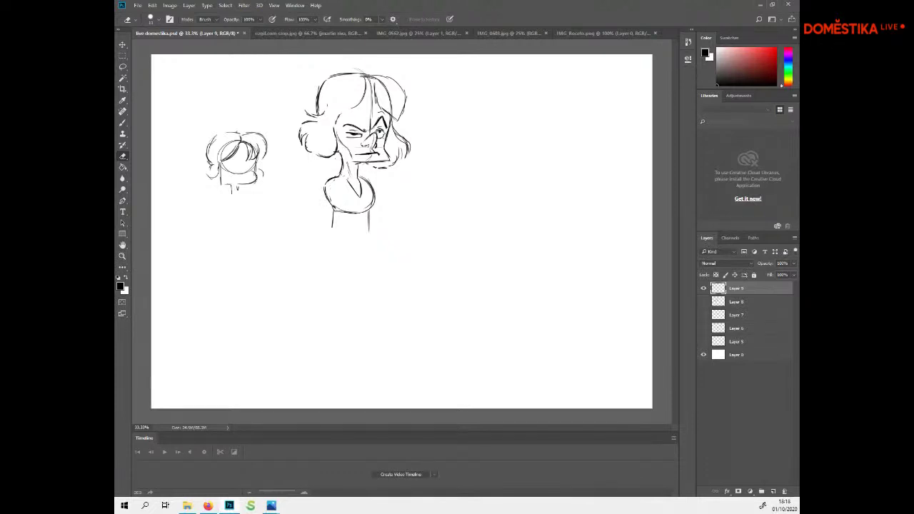
{"action": "key", "text": "b"}
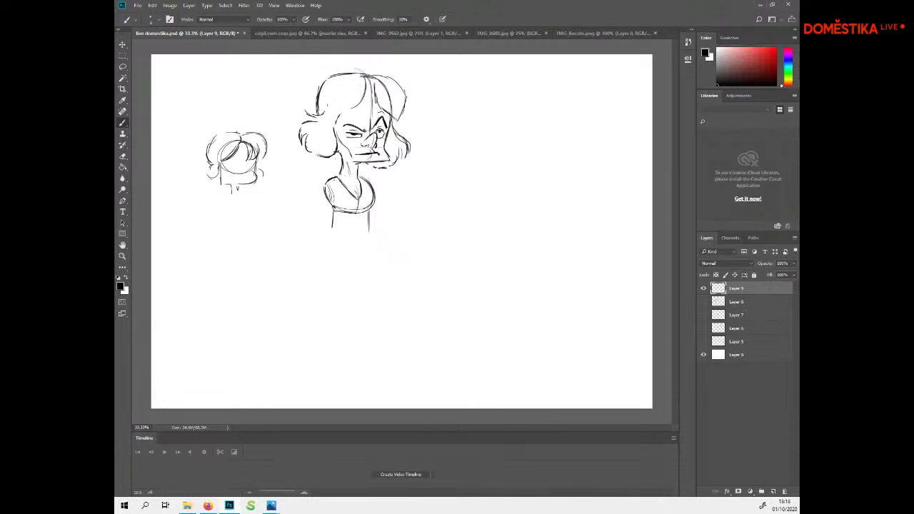
{"action": "left_click_drag", "start_coordinate": [329, 185], "coordinate": [333, 202]}
Draw curved stripes across the torso and a small pendant at the neckline, undoing the stray strokes
{"action": "mouse_move", "coordinate": [331, 244]}
{"action": "left_mouse_down"}
{"action": "mouse_move", "coordinate": [331, 265]}
{"action": "mouse_move", "coordinate": [368, 266]}
{"action": "left_mouse_up"}
{"action": "key", "text": "ctrl+z"}
{"action": "key", "text": "ctrl+z"}
{"action": "mouse_move", "coordinate": [336, 215]}
{"action": "left_mouse_down"}
{"action": "mouse_move", "coordinate": [366, 215]}
{"action": "mouse_move", "coordinate": [360, 238]}
{"action": "left_mouse_up"}
{"action": "left_click_drag", "start_coordinate": [354, 184], "coordinate": [355, 186]}
Draw the near arm bent at the elbow with its forearm and fist, and the far upper arm
{"action": "left_click_drag", "start_coordinate": [323, 185], "coordinate": [305, 227]}
{"action": "mouse_move", "coordinate": [331, 197]}
{"action": "left_mouse_down"}
{"action": "mouse_move", "coordinate": [306, 240]}
{"action": "mouse_move", "coordinate": [347, 246]}
{"action": "mouse_move", "coordinate": [333, 274]}
{"action": "left_mouse_up"}
{"action": "left_click_drag", "start_coordinate": [300, 246], "coordinate": [344, 293]}
{"action": "mouse_move", "coordinate": [356, 248]}
{"action": "left_mouse_down"}
{"action": "mouse_move", "coordinate": [361, 267]}
{"action": "mouse_move", "coordinate": [370, 245]}
{"action": "left_mouse_up"}
{"action": "left_click_drag", "start_coordinate": [375, 203], "coordinate": [385, 225]}
{"action": "mouse_move", "coordinate": [355, 272]}
{"action": "left_mouse_down"}
{"action": "mouse_move", "coordinate": [363, 268]}
{"action": "mouse_move", "coordinate": [348, 269]}
{"action": "mouse_move", "coordinate": [373, 272]}
{"action": "mouse_move", "coordinate": [382, 245]}
{"action": "mouse_move", "coordinate": [371, 271]}
{"action": "mouse_move", "coordinate": [367, 244]}
{"action": "left_mouse_up"}
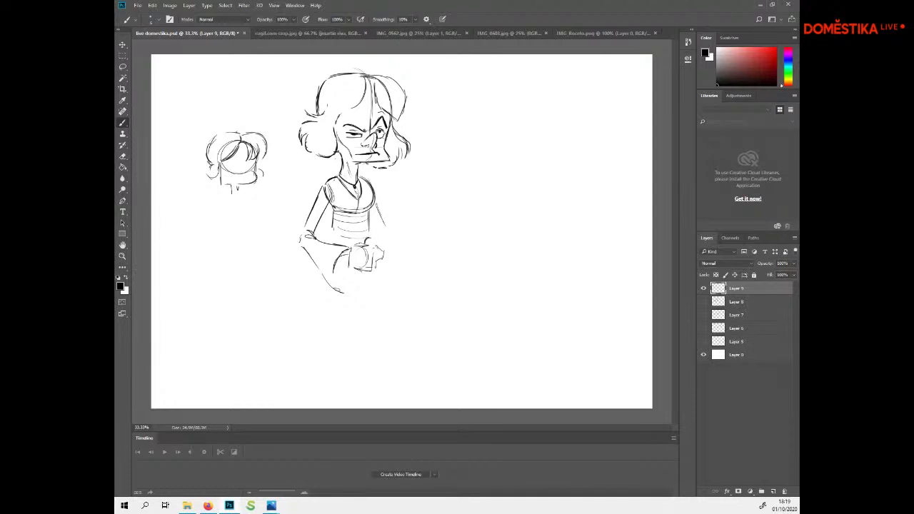
Draw a flat tray held in the hand with a tall narrow object standing on it, and touch up the torso side
{"action": "left_click_drag", "start_coordinate": [383, 246], "coordinate": [427, 246]}
{"action": "left_click_drag", "start_coordinate": [368, 239], "coordinate": [378, 244]}
{"action": "left_click_drag", "start_coordinate": [384, 247], "coordinate": [386, 260]}
{"action": "left_click_drag", "start_coordinate": [410, 244], "coordinate": [386, 243]}
{"action": "mouse_move", "coordinate": [407, 244]}
{"action": "left_mouse_down"}
{"action": "mouse_move", "coordinate": [405, 228]}
{"action": "mouse_move", "coordinate": [404, 240]}
{"action": "left_mouse_up"}
{"action": "left_click_drag", "start_coordinate": [397, 207], "coordinate": [397, 239]}
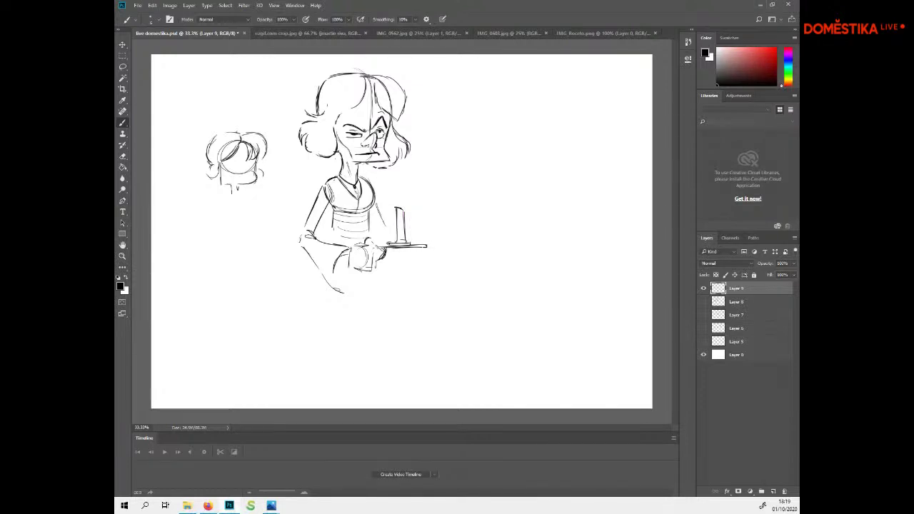
{"action": "mouse_move", "coordinate": [405, 200]}
{"action": "left_mouse_down"}
{"action": "mouse_move", "coordinate": [403, 186]}
{"action": "mouse_move", "coordinate": [401, 195]}
{"action": "left_mouse_up"}
{"action": "left_click_drag", "start_coordinate": [332, 223], "coordinate": [328, 239]}
Hide the character drawing layers and add a new empty layer for another character
{"action": "left_click", "coordinate": [704, 289]}
{"action": "left_click", "coordinate": [704, 302]}
{"action": "left_click", "coordinate": [703, 301]}
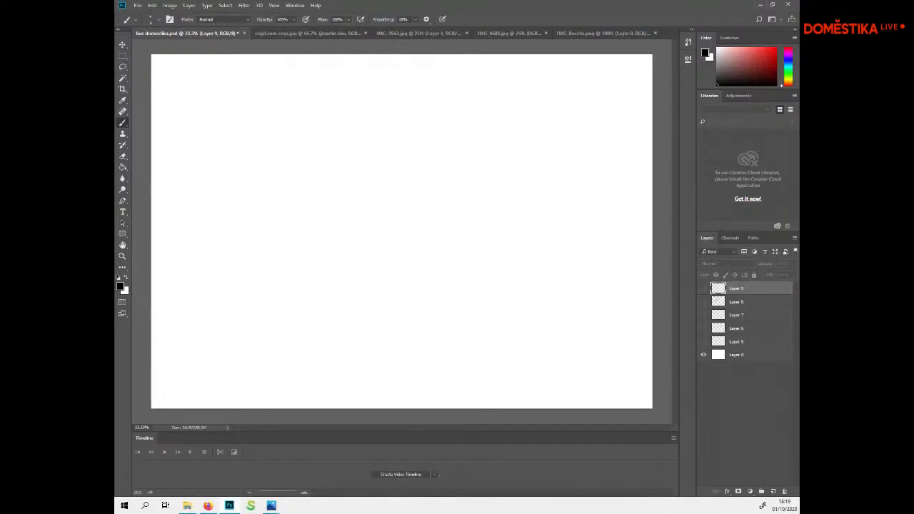
{"action": "left_click", "coordinate": [704, 329]}
{"action": "left_click", "coordinate": [774, 492]}
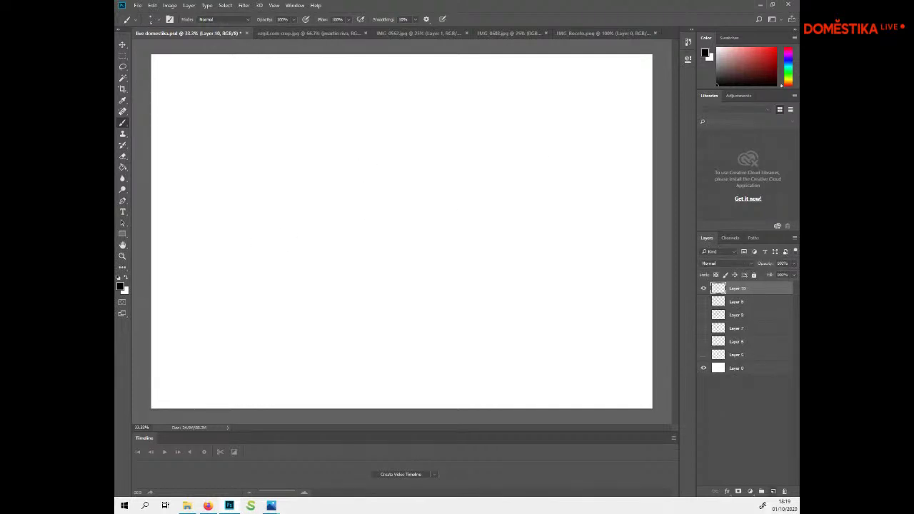
Sketch a new head from a large half-round jaw, a small rectangular forehead and a straight back line
{"action": "left_click_drag", "start_coordinate": [329, 111], "coordinate": [326, 171]}
{"action": "mouse_move", "coordinate": [328, 108]}
{"action": "left_mouse_down"}
{"action": "mouse_move", "coordinate": [305, 105]}
{"action": "mouse_move", "coordinate": [308, 128]}
{"action": "mouse_move", "coordinate": [259, 148]}
{"action": "mouse_move", "coordinate": [271, 181]}
{"action": "mouse_move", "coordinate": [265, 173]}
{"action": "mouse_move", "coordinate": [326, 188]}
{"action": "left_mouse_up"}
{"action": "left_click_drag", "start_coordinate": [329, 149], "coordinate": [325, 200]}
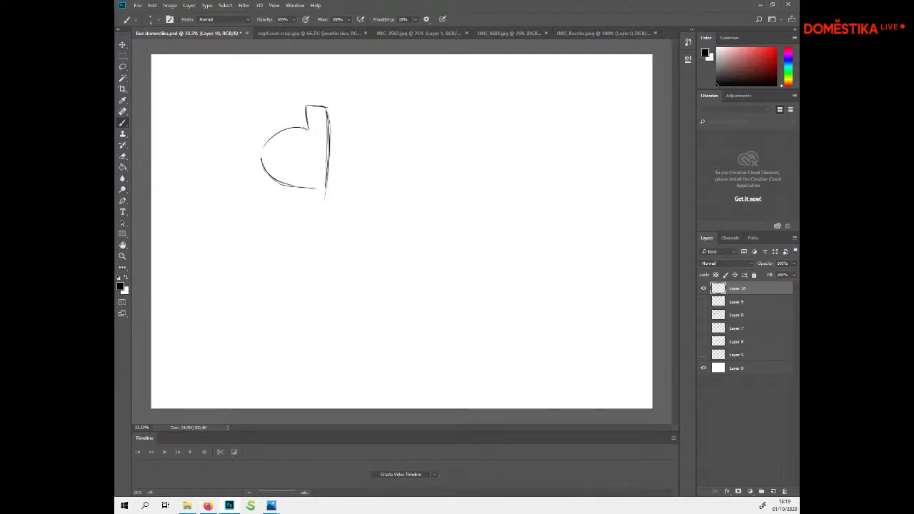
Draw the small eyes and replace the round nose with an angular one including its nostril, cleaning up the overlapping lines
{"action": "left_click_drag", "start_coordinate": [320, 108], "coordinate": [326, 127]}
{"action": "left_click_drag", "start_coordinate": [310, 119], "coordinate": [310, 136]}
{"action": "mouse_move", "coordinate": [303, 106]}
{"action": "left_mouse_down"}
{"action": "mouse_move", "coordinate": [302, 120]}
{"action": "mouse_move", "coordinate": [316, 133]}
{"action": "mouse_move", "coordinate": [292, 141]}
{"action": "mouse_move", "coordinate": [309, 136]}
{"action": "left_mouse_up"}
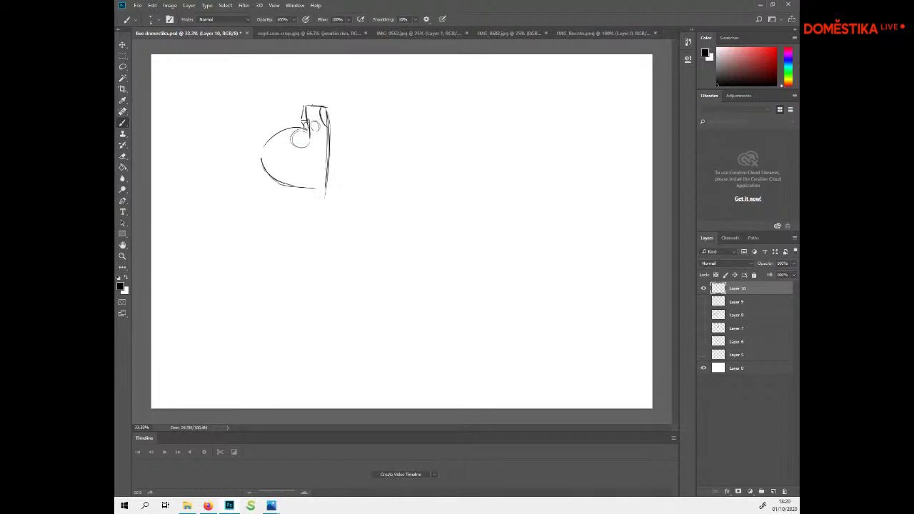
{"action": "key", "text": "ctrl+z"}
{"action": "key", "text": "ctrl+z"}
{"action": "mouse_move", "coordinate": [308, 130]}
{"action": "left_mouse_down"}
{"action": "mouse_move", "coordinate": [293, 132]}
{"action": "mouse_move", "coordinate": [289, 146]}
{"action": "left_mouse_up"}
{"action": "left_click_drag", "start_coordinate": [290, 146], "coordinate": [316, 141]}
{"action": "key", "text": "e"}
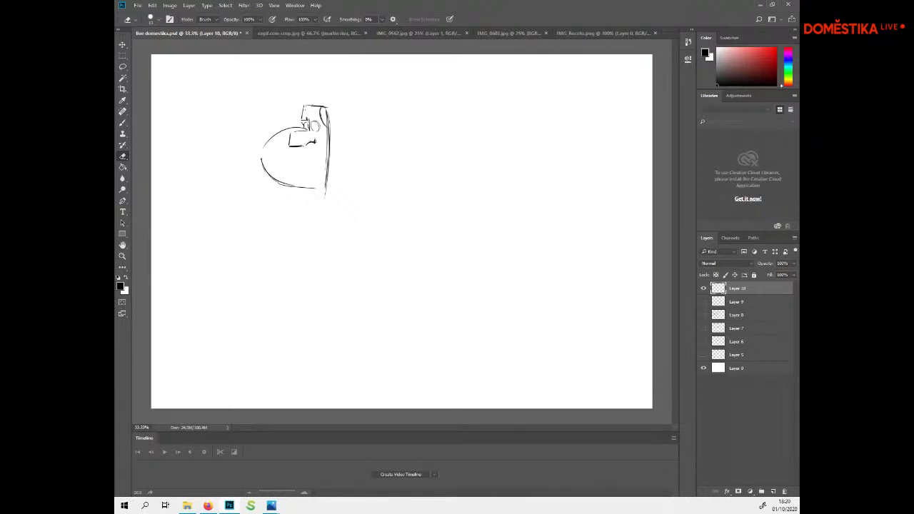
{"action": "key", "text": "b"}
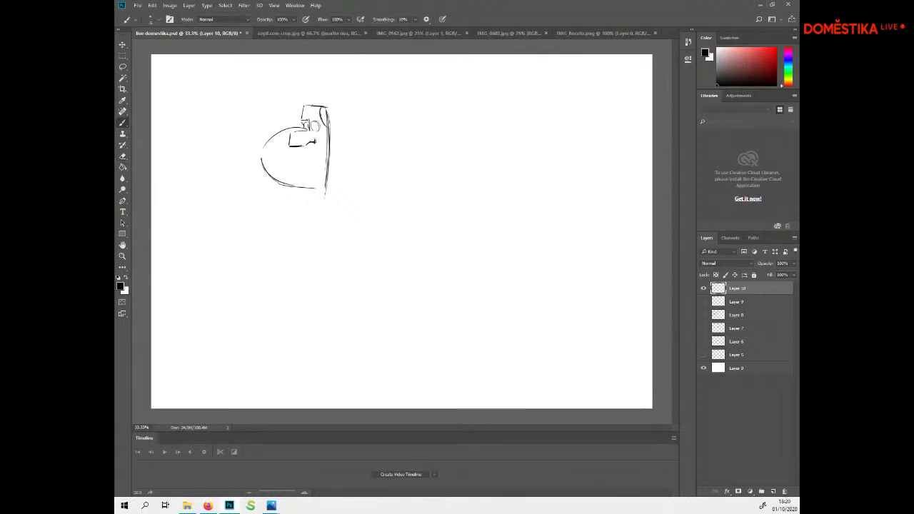
Draw thick dark eyebrows above the eyes, a line under the near eye and a light guide line above the forehead
{"action": "mouse_move", "coordinate": [308, 120]}
{"action": "left_mouse_down"}
{"action": "mouse_move", "coordinate": [290, 117]}
{"action": "mouse_move", "coordinate": [335, 122]}
{"action": "left_mouse_up"}
{"action": "left_click_drag", "start_coordinate": [313, 116], "coordinate": [328, 119]}
{"action": "left_click_drag", "start_coordinate": [313, 129], "coordinate": [324, 134]}
{"action": "left_click_drag", "start_coordinate": [317, 81], "coordinate": [311, 102]}
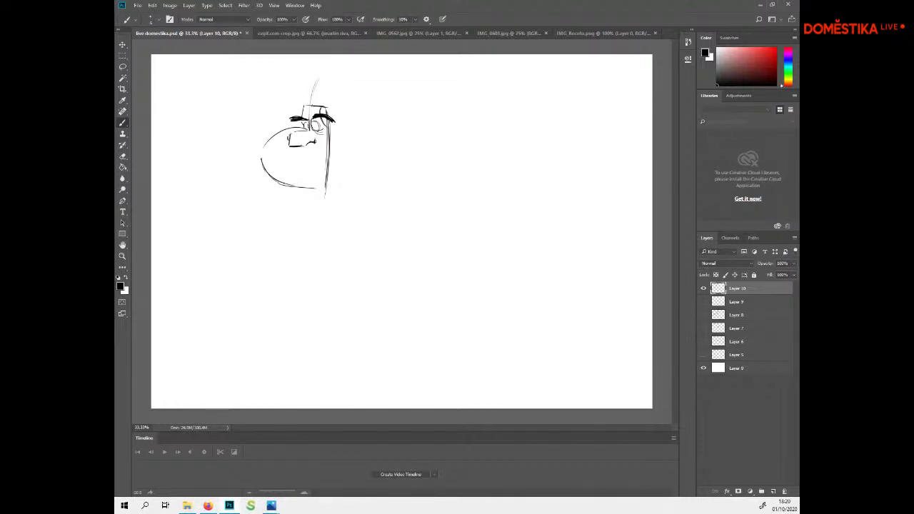
Sketch curved guide lines around the large jaw and draw the mouth below the nose
{"action": "mouse_move", "coordinate": [286, 147]}
{"action": "left_mouse_down"}
{"action": "mouse_move", "coordinate": [279, 175]}
{"action": "mouse_move", "coordinate": [313, 196]}
{"action": "left_mouse_up"}
{"action": "left_click_drag", "start_coordinate": [269, 146], "coordinate": [326, 178]}
{"action": "left_click_drag", "start_coordinate": [267, 170], "coordinate": [320, 182]}
{"action": "key", "text": "ctrl+z"}
{"action": "mouse_move", "coordinate": [272, 148]}
{"action": "left_mouse_down"}
{"action": "mouse_move", "coordinate": [298, 162]}
{"action": "mouse_move", "coordinate": [284, 150]}
{"action": "mouse_move", "coordinate": [266, 159]}
{"action": "mouse_move", "coordinate": [285, 161]}
{"action": "left_mouse_up"}
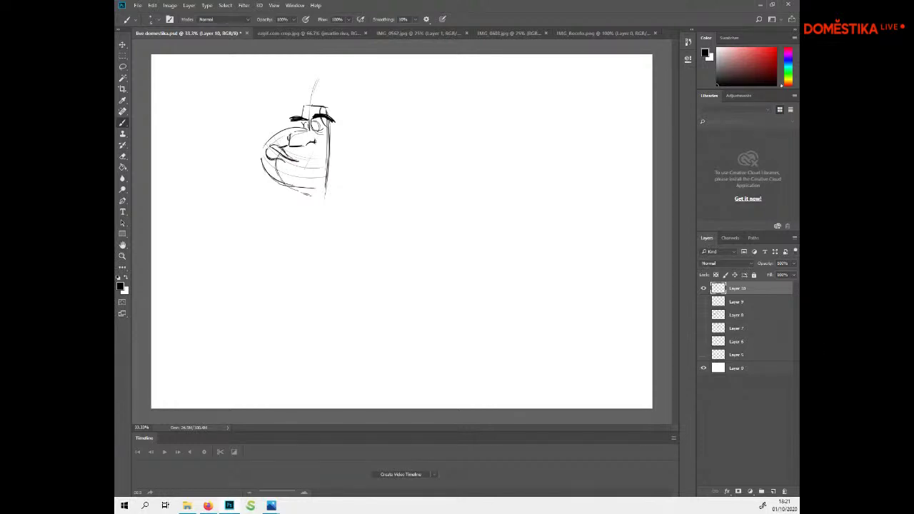
Undo the last mouth strokes, redraw the lips and jaw contour, and add a hatched moustache and beard around the chin
{"action": "key", "text": "ctrl+alt+z"}
{"action": "key", "text": "ctrl+alt+z"}
{"action": "key", "text": "ctrl+alt+z"}
{"action": "key", "text": "ctrl+alt+z"}
{"action": "left_click_drag", "start_coordinate": [267, 150], "coordinate": [274, 159]}
{"action": "left_click_drag", "start_coordinate": [264, 148], "coordinate": [262, 164]}
{"action": "left_click_drag", "start_coordinate": [313, 168], "coordinate": [306, 181]}
{"action": "left_click_drag", "start_coordinate": [275, 180], "coordinate": [283, 184]}
{"action": "left_click_drag", "start_coordinate": [309, 155], "coordinate": [300, 165]}
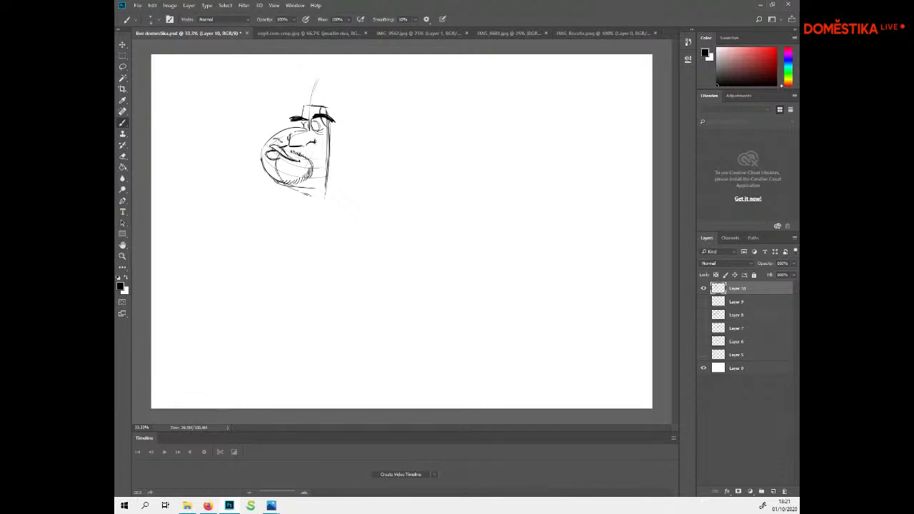
Reinforce the moustache and the front jaw contour of the bearded head
{"action": "left_click_drag", "start_coordinate": [299, 151], "coordinate": [312, 171]}
{"action": "mouse_move", "coordinate": [268, 142]}
{"action": "left_mouse_down"}
{"action": "mouse_move", "coordinate": [276, 138]}
{"action": "mouse_move", "coordinate": [267, 171]}
{"action": "mouse_move", "coordinate": [274, 180]}
{"action": "left_mouse_up"}
Fade the bearded head's layer with lower opacity and hatch beard strokes over the moustache and jaw on a new layer
{"action": "left_click", "coordinate": [794, 263]}
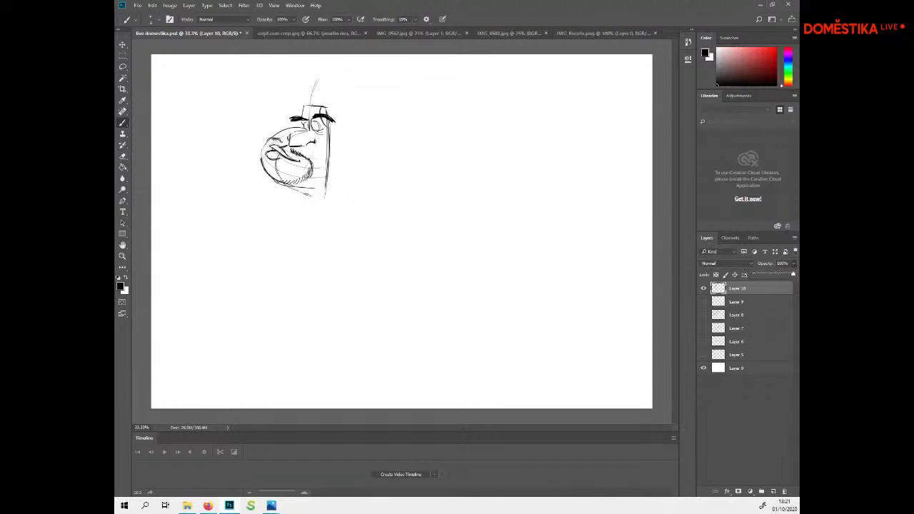
{"action": "left_click_drag", "start_coordinate": [793, 275], "coordinate": [763, 274]}
{"action": "key", "text": "ctrl+shift+alt+n"}
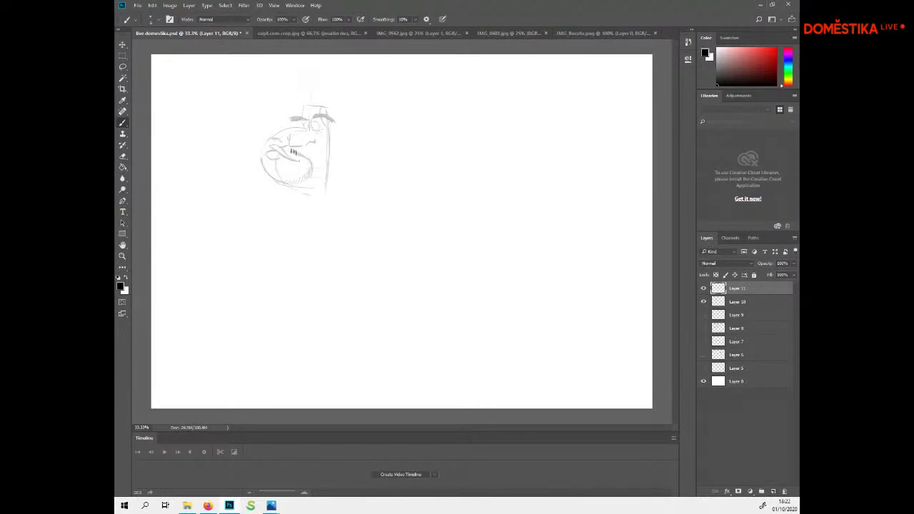
{"action": "left_click_drag", "start_coordinate": [310, 163], "coordinate": [308, 180]}
{"action": "left_click_drag", "start_coordinate": [307, 168], "coordinate": [306, 182]}
{"action": "left_click_drag", "start_coordinate": [323, 155], "coordinate": [324, 168]}
{"action": "mouse_move", "coordinate": [262, 150]}
{"action": "left_mouse_down"}
{"action": "mouse_move", "coordinate": [270, 179]}
{"action": "mouse_move", "coordinate": [299, 183]}
{"action": "left_mouse_up"}
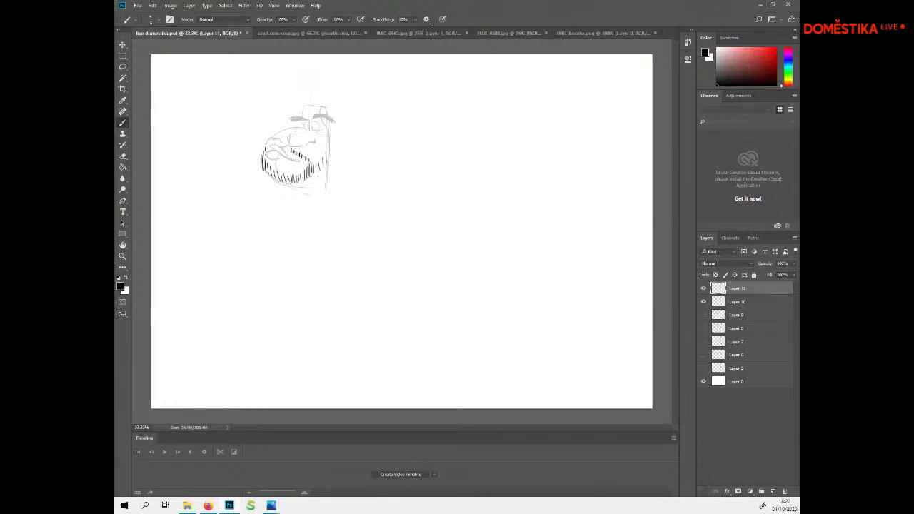
Hide the beard-hatching layer and restore the bearded head's layer to full opacity
{"action": "left_click", "coordinate": [703, 289]}
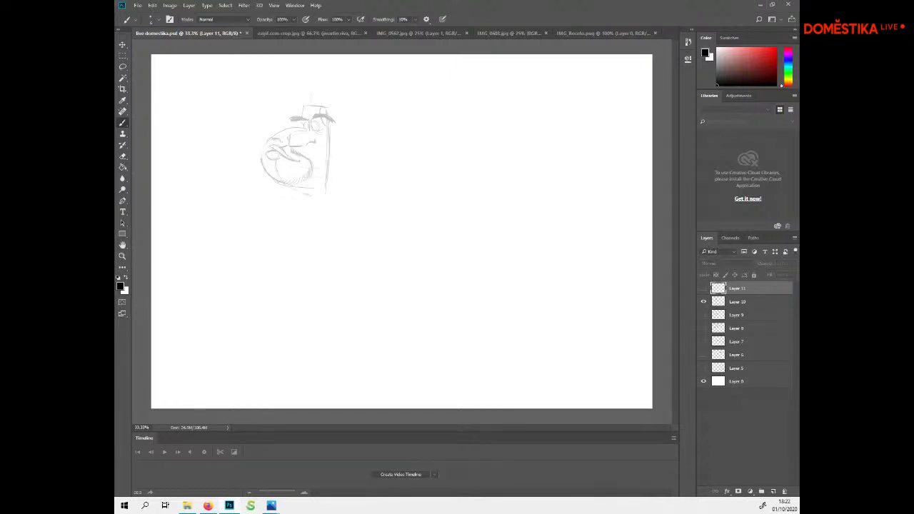
{"action": "left_click", "coordinate": [750, 302]}
{"action": "left_click", "coordinate": [793, 263]}
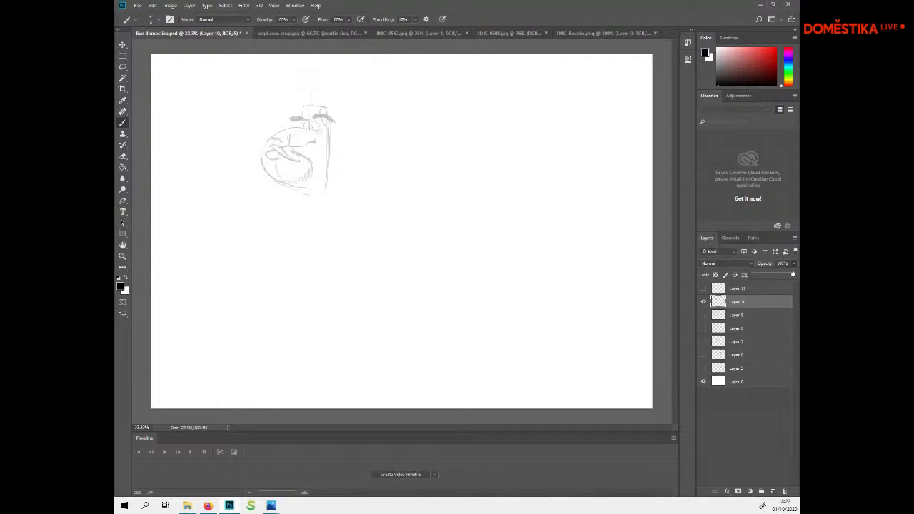
{"action": "left_click_drag", "start_coordinate": [765, 275], "coordinate": [794, 275]}
Strengthen the jaw and back-of-head contours, close the neck area under the jaw, and draw a rounded ear
{"action": "mouse_move", "coordinate": [267, 140]}
{"action": "left_mouse_down"}
{"action": "mouse_move", "coordinate": [260, 155]}
{"action": "mouse_move", "coordinate": [271, 178]}
{"action": "left_mouse_up"}
{"action": "mouse_move", "coordinate": [326, 189]}
{"action": "left_mouse_down"}
{"action": "mouse_move", "coordinate": [312, 202]}
{"action": "mouse_move", "coordinate": [287, 200]}
{"action": "mouse_move", "coordinate": [290, 191]}
{"action": "left_mouse_up"}
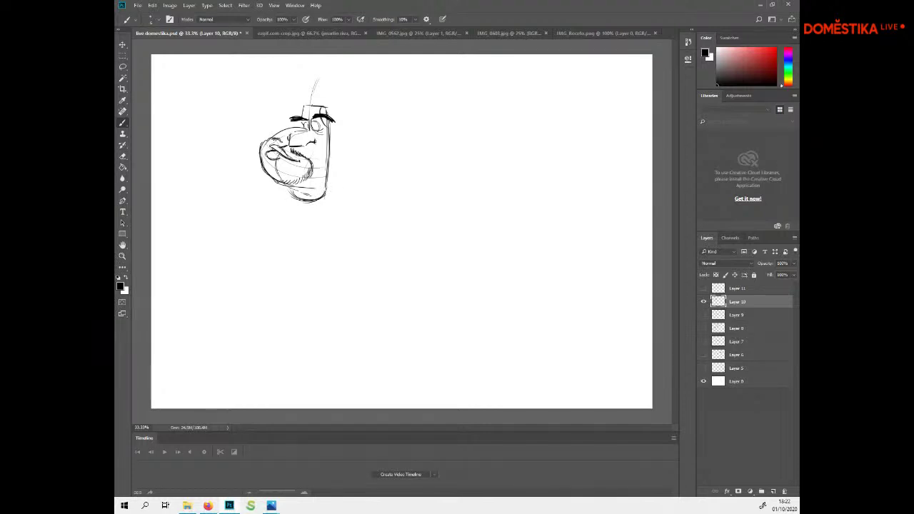
{"action": "left_click_drag", "start_coordinate": [329, 120], "coordinate": [328, 178]}
{"action": "left_click_drag", "start_coordinate": [328, 137], "coordinate": [325, 195]}
{"action": "mouse_move", "coordinate": [282, 127]}
{"action": "left_mouse_down"}
{"action": "mouse_move", "coordinate": [303, 126]}
{"action": "mouse_move", "coordinate": [268, 140]}
{"action": "mouse_move", "coordinate": [297, 127]}
{"action": "left_mouse_up"}
{"action": "left_click_drag", "start_coordinate": [340, 141], "coordinate": [334, 157]}
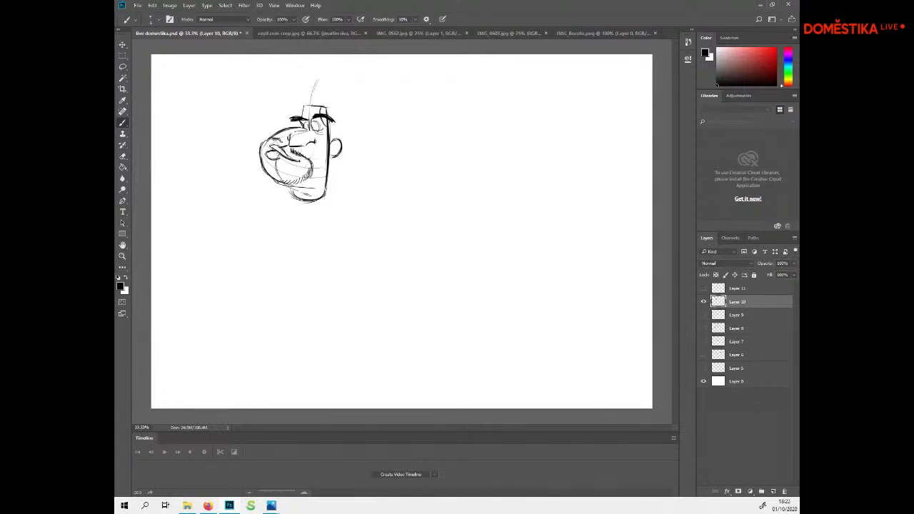
Try separate simplified contour lines in front of and behind the head with a detached ear curve, and undo them
{"action": "mouse_move", "coordinate": [284, 101]}
{"action": "left_mouse_down"}
{"action": "mouse_move", "coordinate": [252, 134]}
{"action": "mouse_move", "coordinate": [252, 168]}
{"action": "mouse_move", "coordinate": [281, 203]}
{"action": "left_mouse_up"}
{"action": "left_click_drag", "start_coordinate": [352, 103], "coordinate": [349, 201]}
{"action": "left_click_drag", "start_coordinate": [357, 141], "coordinate": [359, 158]}
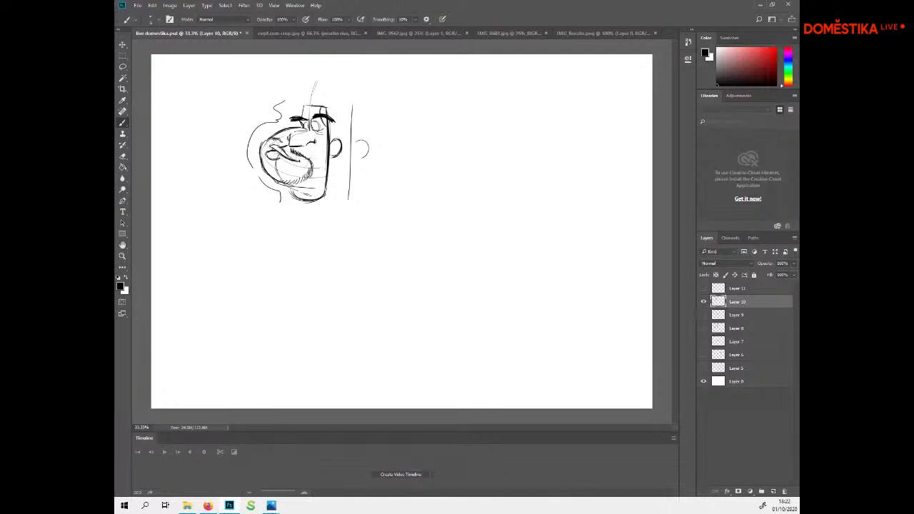
{"action": "key", "text": "ctrl+z"}
{"action": "key", "text": "ctrl+z"}
{"action": "key", "text": "ctrl+z"}
{"action": "key", "text": "ctrl+z"}
{"action": "key", "text": "ctrl+z"}
{"action": "key", "text": "ctrl+z"}
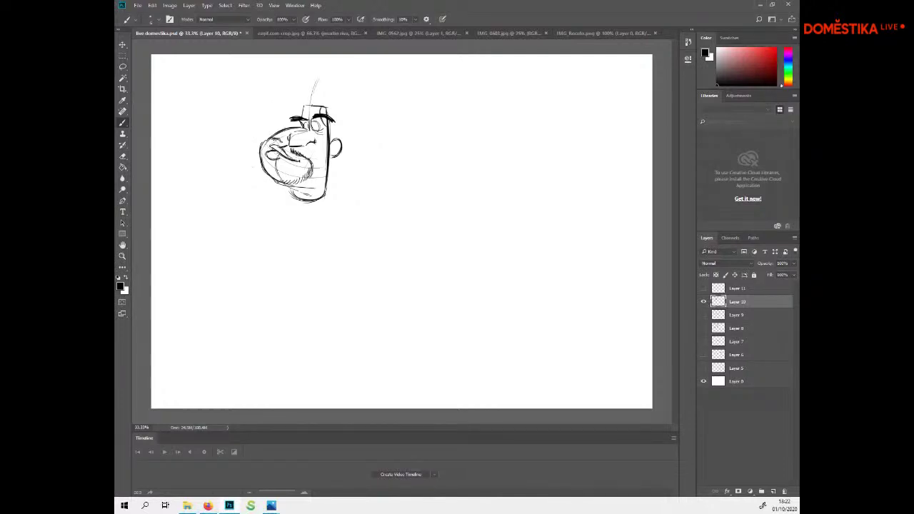
Try extra lines from the forehead past the ear and across the top of the head, and undo them
{"action": "mouse_move", "coordinate": [326, 109]}
{"action": "left_mouse_down"}
{"action": "mouse_move", "coordinate": [341, 108]}
{"action": "mouse_move", "coordinate": [344, 135]}
{"action": "mouse_move", "coordinate": [362, 141]}
{"action": "mouse_move", "coordinate": [363, 152]}
{"action": "mouse_move", "coordinate": [341, 159]}
{"action": "left_mouse_up"}
{"action": "left_click_drag", "start_coordinate": [327, 103], "coordinate": [301, 104]}
{"action": "key", "text": "ctrl+z"}
{"action": "key", "text": "ctrl+z"}
{"action": "key", "text": "ctrl+z"}
{"action": "key", "text": "ctrl+z"}
Complete the bearded head with a curled quiff, eye and ear details, strokes at the nape and light neck lines
{"action": "mouse_move", "coordinate": [330, 170]}
{"action": "left_mouse_down"}
{"action": "mouse_move", "coordinate": [326, 194]}
{"action": "mouse_move", "coordinate": [331, 177]}
{"action": "left_mouse_up"}
{"action": "mouse_move", "coordinate": [276, 189]}
{"action": "left_mouse_down"}
{"action": "mouse_move", "coordinate": [271, 200]}
{"action": "mouse_move", "coordinate": [291, 208]}
{"action": "left_mouse_up"}
{"action": "mouse_move", "coordinate": [323, 105]}
{"action": "left_mouse_down"}
{"action": "mouse_move", "coordinate": [309, 92]}
{"action": "mouse_move", "coordinate": [298, 102]}
{"action": "mouse_move", "coordinate": [303, 84]}
{"action": "mouse_move", "coordinate": [293, 87]}
{"action": "mouse_move", "coordinate": [310, 84]}
{"action": "mouse_move", "coordinate": [327, 113]}
{"action": "mouse_move", "coordinate": [287, 104]}
{"action": "mouse_move", "coordinate": [304, 108]}
{"action": "left_mouse_up"}
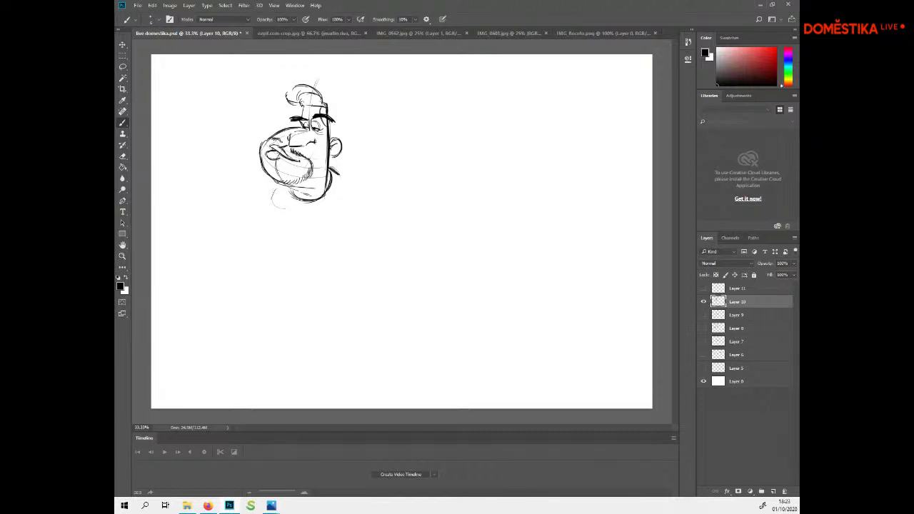
{"action": "left_click_drag", "start_coordinate": [279, 184], "coordinate": [270, 204]}
Block in a second head beside the first with a tall squarish forehead, angular cheekbones and a triangular lower face
{"action": "mouse_move", "coordinate": [493, 100]}
{"action": "left_mouse_down"}
{"action": "mouse_move", "coordinate": [492, 120]}
{"action": "mouse_move", "coordinate": [435, 108]}
{"action": "mouse_move", "coordinate": [440, 124]}
{"action": "left_mouse_up"}
{"action": "left_click_drag", "start_coordinate": [493, 115], "coordinate": [491, 133]}
{"action": "mouse_move", "coordinate": [492, 100]}
{"action": "left_mouse_down"}
{"action": "mouse_move", "coordinate": [461, 99]}
{"action": "mouse_move", "coordinate": [453, 131]}
{"action": "left_mouse_up"}
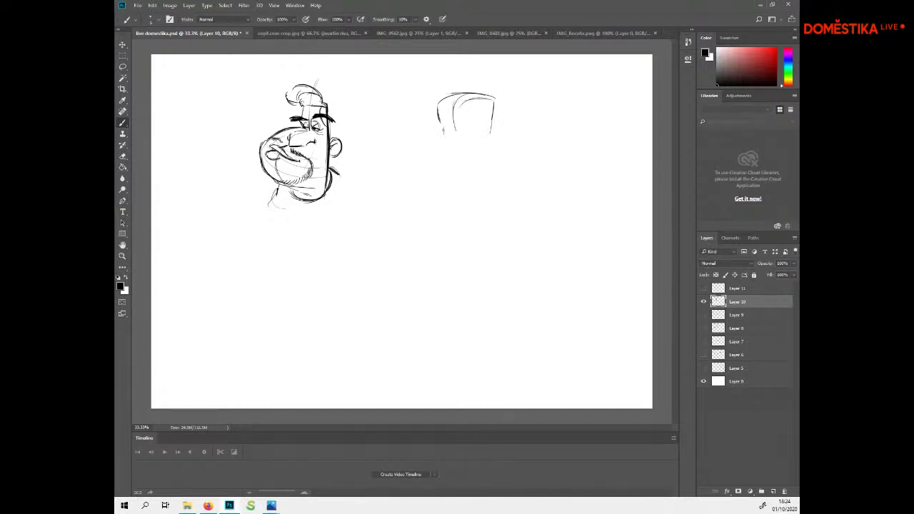
{"action": "mouse_move", "coordinate": [474, 118]}
{"action": "left_mouse_down"}
{"action": "mouse_move", "coordinate": [486, 133]}
{"action": "mouse_move", "coordinate": [460, 129]}
{"action": "mouse_move", "coordinate": [484, 150]}
{"action": "mouse_move", "coordinate": [448, 159]}
{"action": "mouse_move", "coordinate": [472, 171]}
{"action": "left_mouse_up"}
{"action": "mouse_move", "coordinate": [458, 142]}
{"action": "left_mouse_down"}
{"action": "mouse_move", "coordinate": [442, 180]}
{"action": "mouse_move", "coordinate": [470, 185]}
{"action": "left_mouse_up"}
{"action": "mouse_move", "coordinate": [449, 157]}
{"action": "left_mouse_down"}
{"action": "mouse_move", "coordinate": [440, 183]}
{"action": "mouse_move", "coordinate": [455, 187]}
{"action": "left_mouse_up"}
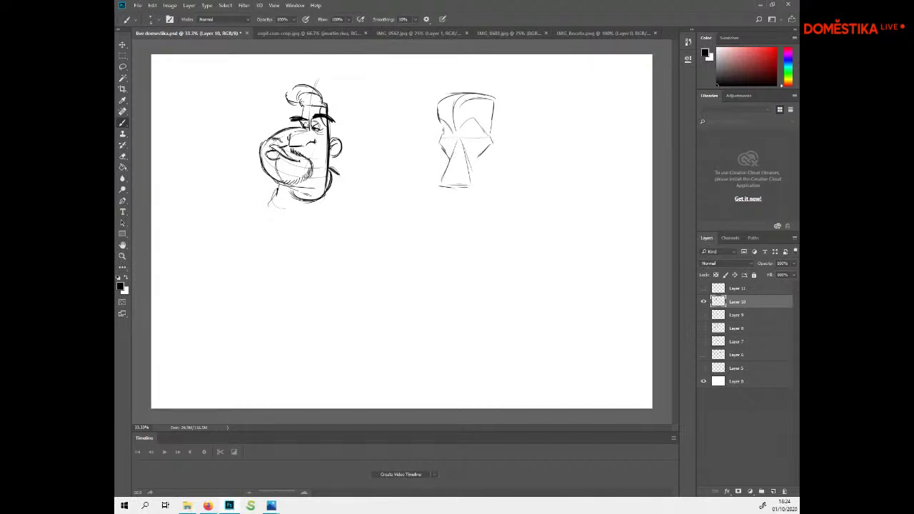
Draw the second head's sunken cheek contours and add hair strands sweeping over its forehead and sides
{"action": "mouse_move", "coordinate": [486, 151]}
{"action": "left_mouse_down"}
{"action": "mouse_move", "coordinate": [481, 182]}
{"action": "mouse_move", "coordinate": [481, 172]}
{"action": "left_mouse_up"}
{"action": "left_click_drag", "start_coordinate": [440, 144], "coordinate": [443, 172]}
{"action": "mouse_move", "coordinate": [441, 98]}
{"action": "left_mouse_down"}
{"action": "mouse_move", "coordinate": [458, 93]}
{"action": "mouse_move", "coordinate": [446, 104]}
{"action": "left_mouse_up"}
{"action": "left_click_drag", "start_coordinate": [457, 96], "coordinate": [455, 123]}
{"action": "left_click_drag", "start_coordinate": [461, 102], "coordinate": [456, 125]}
{"action": "left_click_drag", "start_coordinate": [484, 97], "coordinate": [458, 125]}
{"action": "left_click_drag", "start_coordinate": [481, 96], "coordinate": [489, 135]}
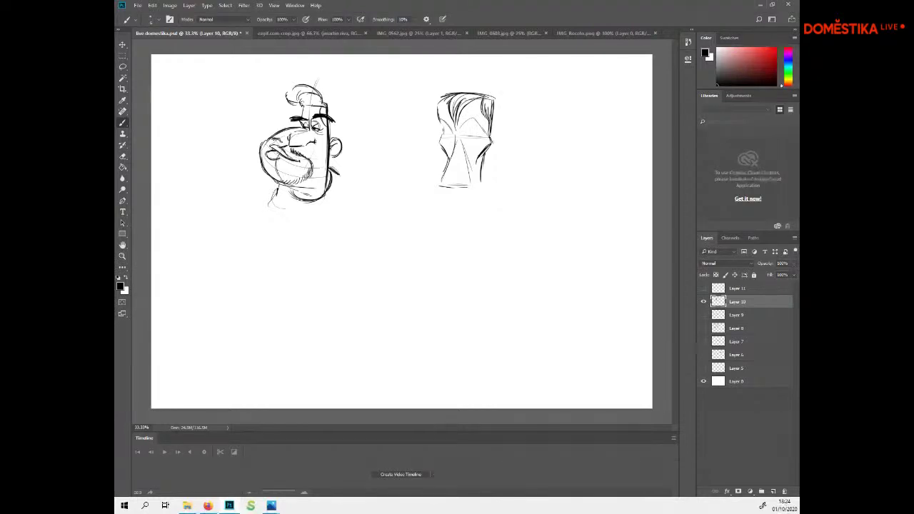
{"action": "left_click_drag", "start_coordinate": [443, 100], "coordinate": [440, 123]}
Add the mouth, round eyes and a dark hatched drooping moustache to the second head
{"action": "left_click_drag", "start_coordinate": [450, 168], "coordinate": [462, 173]}
{"action": "left_click_drag", "start_coordinate": [464, 136], "coordinate": [481, 135]}
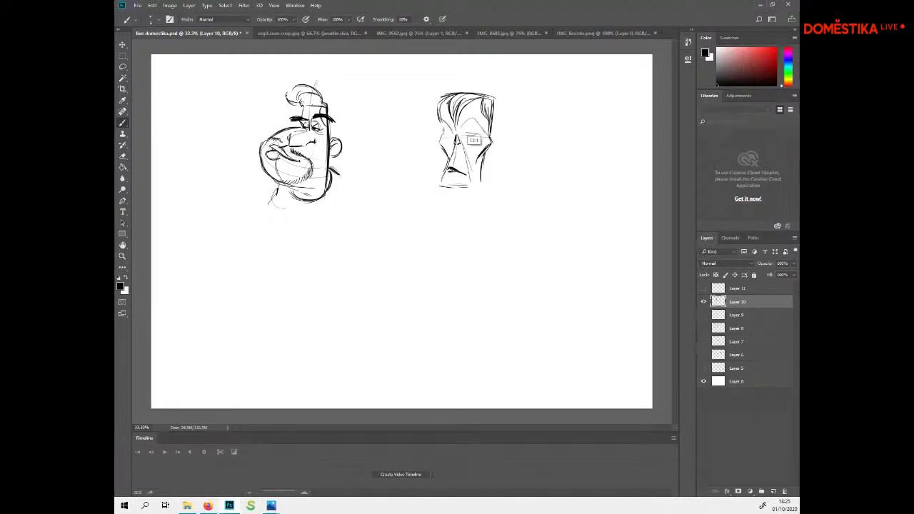
{"action": "left_click_drag", "start_coordinate": [469, 129], "coordinate": [474, 134]}
{"action": "mouse_move", "coordinate": [458, 144]}
{"action": "left_mouse_down"}
{"action": "mouse_move", "coordinate": [459, 168]}
{"action": "mouse_move", "coordinate": [478, 180]}
{"action": "left_mouse_up"}
{"action": "mouse_move", "coordinate": [452, 148]}
{"action": "left_mouse_down"}
{"action": "mouse_move", "coordinate": [448, 159]}
{"action": "mouse_move", "coordinate": [470, 176]}
{"action": "left_mouse_up"}
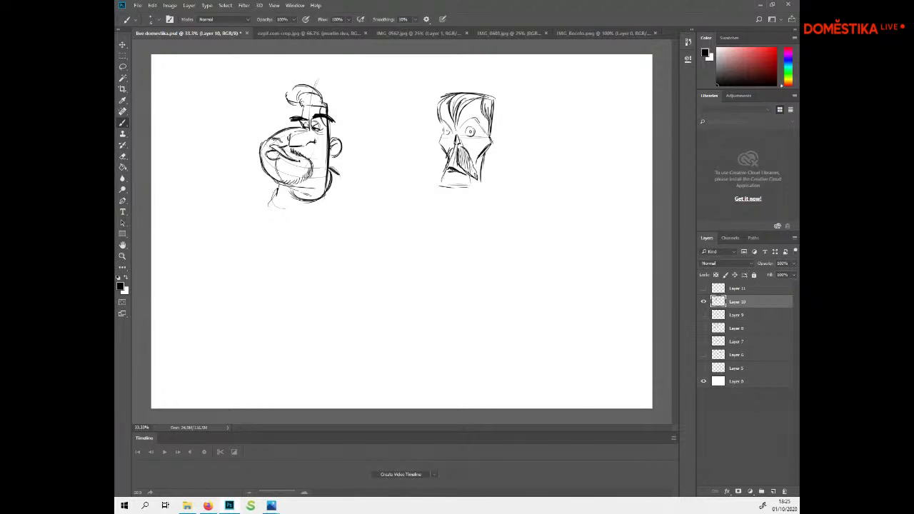
Hide the layer with the two heads and replace the beard-hatching layer with a new empty layer
{"action": "left_click", "coordinate": [703, 302]}
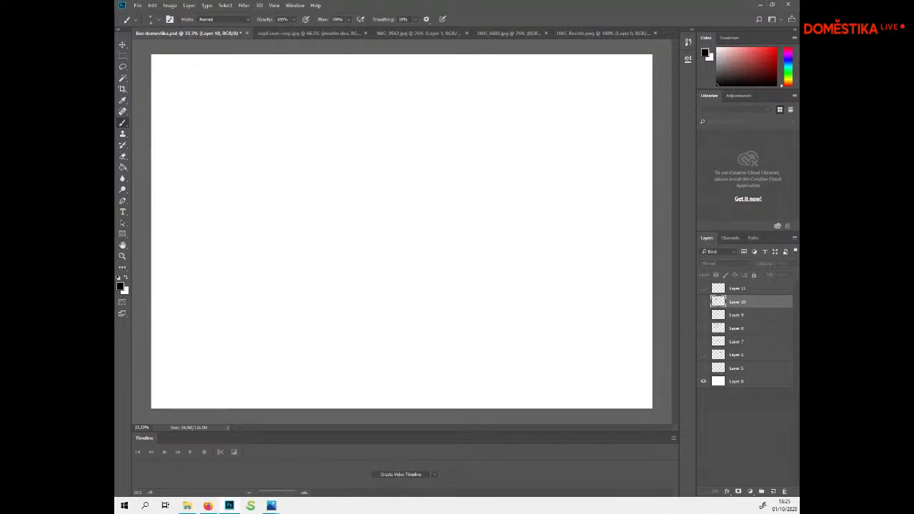
{"action": "left_click", "coordinate": [703, 288]}
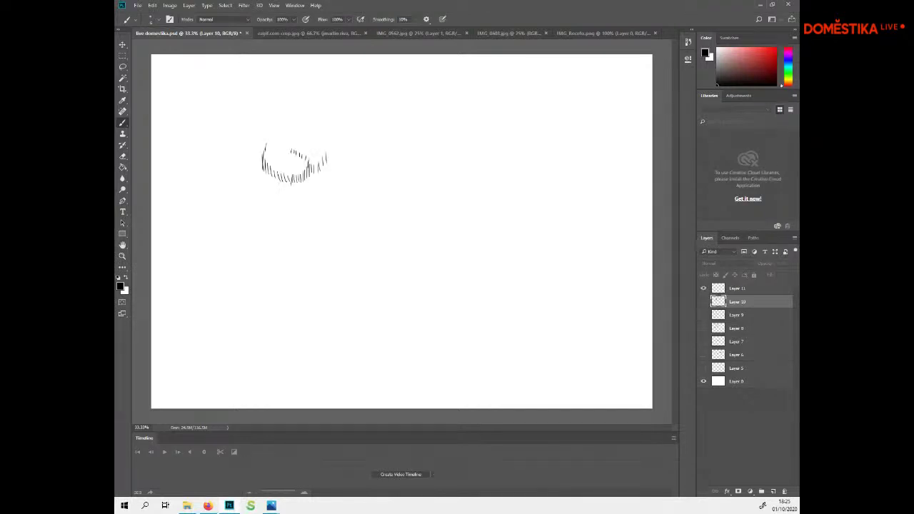
{"action": "left_click", "coordinate": [739, 288]}
{"action": "key", "text": "Delete"}
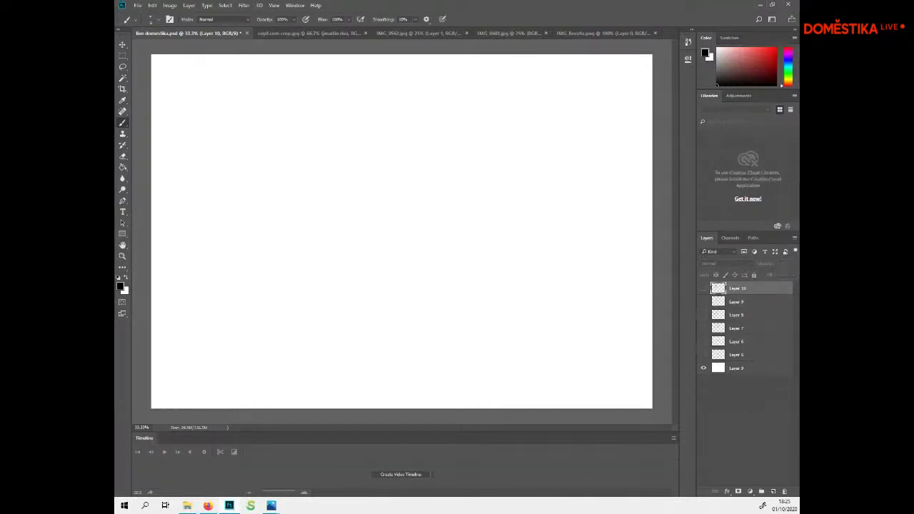
{"action": "left_click", "coordinate": [773, 491]}
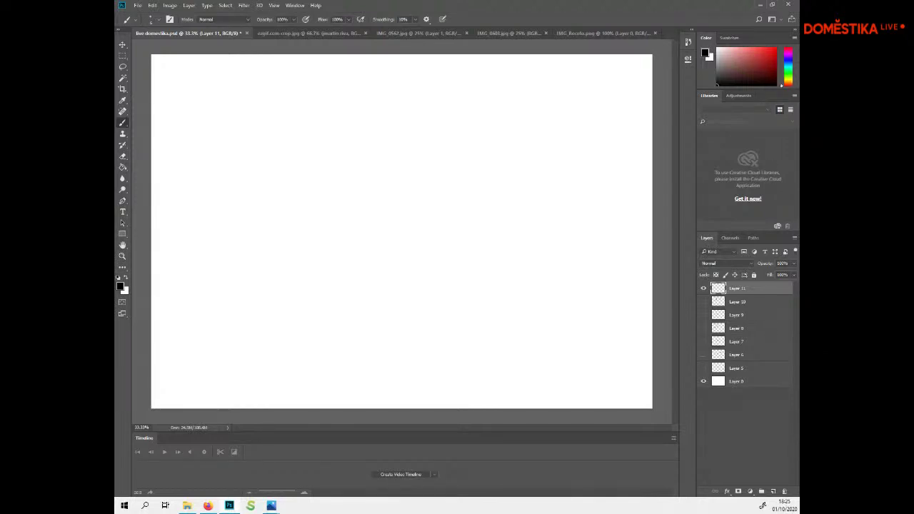
Sketch a block figure from three stacked boxes of similar width, rounding the top one and tapering the lowest
{"action": "mouse_move", "coordinate": [286, 109]}
{"action": "left_mouse_down"}
{"action": "mouse_move", "coordinate": [287, 135]}
{"action": "mouse_move", "coordinate": [265, 107]}
{"action": "mouse_move", "coordinate": [258, 134]}
{"action": "left_mouse_up"}
{"action": "mouse_move", "coordinate": [260, 114]}
{"action": "left_mouse_down"}
{"action": "mouse_move", "coordinate": [259, 136]}
{"action": "mouse_move", "coordinate": [298, 145]}
{"action": "mouse_move", "coordinate": [290, 178]}
{"action": "left_mouse_up"}
{"action": "mouse_move", "coordinate": [258, 146]}
{"action": "left_mouse_down"}
{"action": "mouse_move", "coordinate": [257, 179]}
{"action": "mouse_move", "coordinate": [289, 178]}
{"action": "mouse_move", "coordinate": [289, 232]}
{"action": "left_mouse_up"}
{"action": "left_click_drag", "start_coordinate": [259, 182], "coordinate": [259, 206]}
{"action": "left_click_drag", "start_coordinate": [263, 232], "coordinate": [286, 234]}
{"action": "left_click_drag", "start_coordinate": [260, 181], "coordinate": [290, 181]}
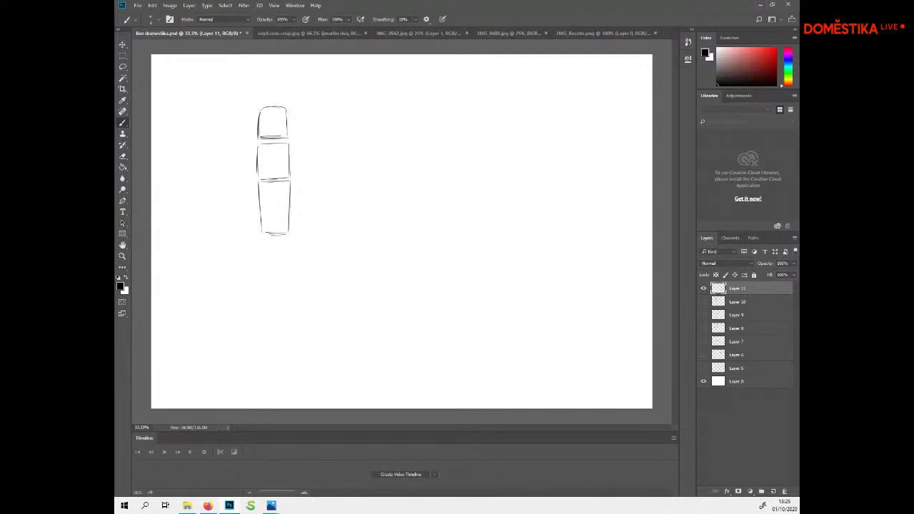
Sketch a second block figure with a small square head, wide flat shoulders, a narrowing waist and long tapered legs
{"action": "left_click_drag", "start_coordinate": [410, 91], "coordinate": [410, 112]}
{"action": "mouse_move", "coordinate": [389, 90]}
{"action": "left_mouse_down"}
{"action": "mouse_move", "coordinate": [410, 90]}
{"action": "mouse_move", "coordinate": [389, 112]}
{"action": "mouse_move", "coordinate": [432, 116]}
{"action": "mouse_move", "coordinate": [365, 120]}
{"action": "left_mouse_up"}
{"action": "left_click_drag", "start_coordinate": [431, 117], "coordinate": [434, 143]}
{"action": "left_click_drag", "start_coordinate": [434, 143], "coordinate": [360, 140]}
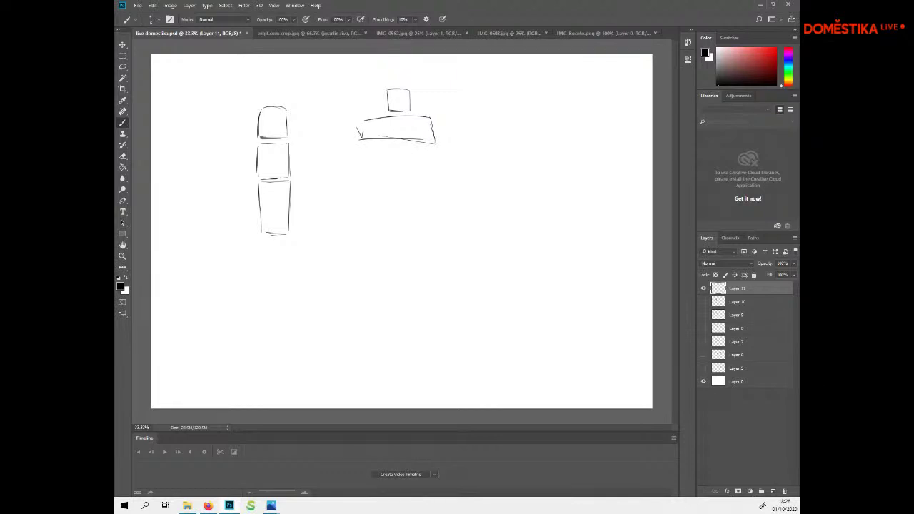
{"action": "mouse_move", "coordinate": [416, 144]}
{"action": "left_mouse_down"}
{"action": "mouse_move", "coordinate": [412, 155]}
{"action": "mouse_move", "coordinate": [382, 152]}
{"action": "mouse_move", "coordinate": [405, 193]}
{"action": "mouse_move", "coordinate": [401, 229]}
{"action": "left_mouse_up"}
{"action": "left_click_drag", "start_coordinate": [390, 161], "coordinate": [392, 229]}
{"action": "left_click_drag", "start_coordinate": [391, 178], "coordinate": [393, 229]}
{"action": "left_click_drag", "start_coordinate": [391, 161], "coordinate": [406, 161]}
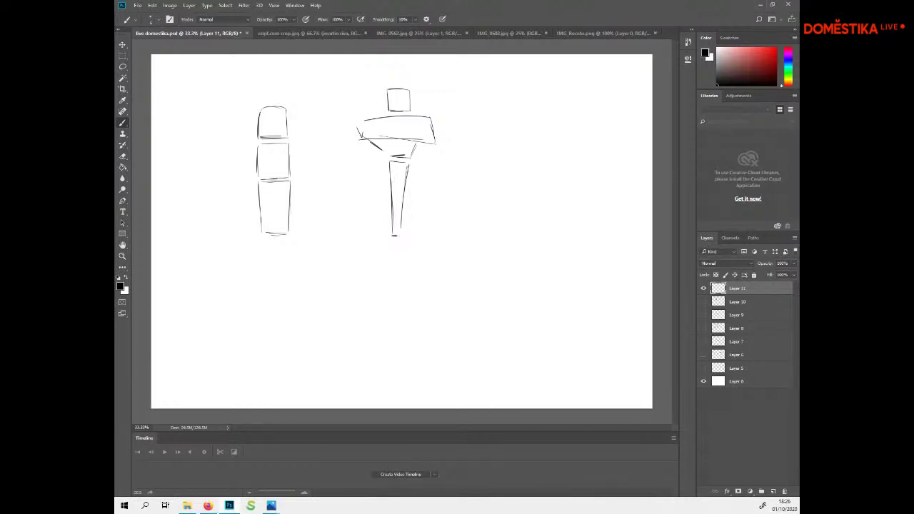
Sketch a third block figure with a large square head, a wide flat torso and a small leg block, tidying beneath it
{"action": "mouse_move", "coordinate": [516, 119]}
{"action": "left_mouse_down"}
{"action": "mouse_move", "coordinate": [515, 157]}
{"action": "mouse_move", "coordinate": [465, 120]}
{"action": "mouse_move", "coordinate": [470, 155]}
{"action": "mouse_move", "coordinate": [516, 152]}
{"action": "mouse_move", "coordinate": [464, 162]}
{"action": "mouse_move", "coordinate": [525, 159]}
{"action": "left_mouse_up"}
{"action": "mouse_move", "coordinate": [526, 160]}
{"action": "left_mouse_down"}
{"action": "mouse_move", "coordinate": [525, 188]}
{"action": "mouse_move", "coordinate": [458, 187]}
{"action": "mouse_move", "coordinate": [483, 219]}
{"action": "mouse_move", "coordinate": [503, 223]}
{"action": "left_mouse_up"}
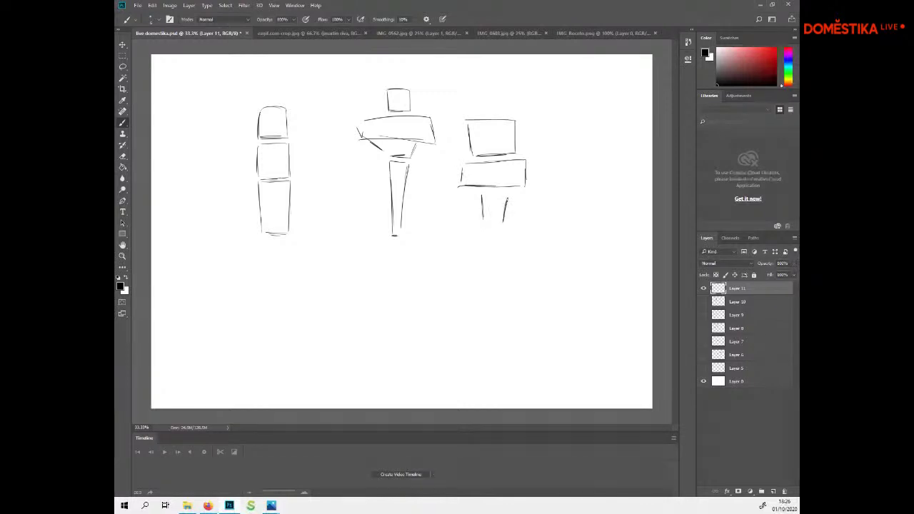
{"action": "mouse_move", "coordinate": [482, 194]}
{"action": "left_mouse_down"}
{"action": "mouse_move", "coordinate": [507, 194]}
{"action": "mouse_move", "coordinate": [508, 215]}
{"action": "left_mouse_up"}
{"action": "key", "text": "l"}
{"action": "mouse_move", "coordinate": [500, 218]}
{"action": "left_mouse_down"}
{"action": "mouse_move", "coordinate": [513, 226]}
{"action": "mouse_move", "coordinate": [471, 243]}
{"action": "left_mouse_up"}
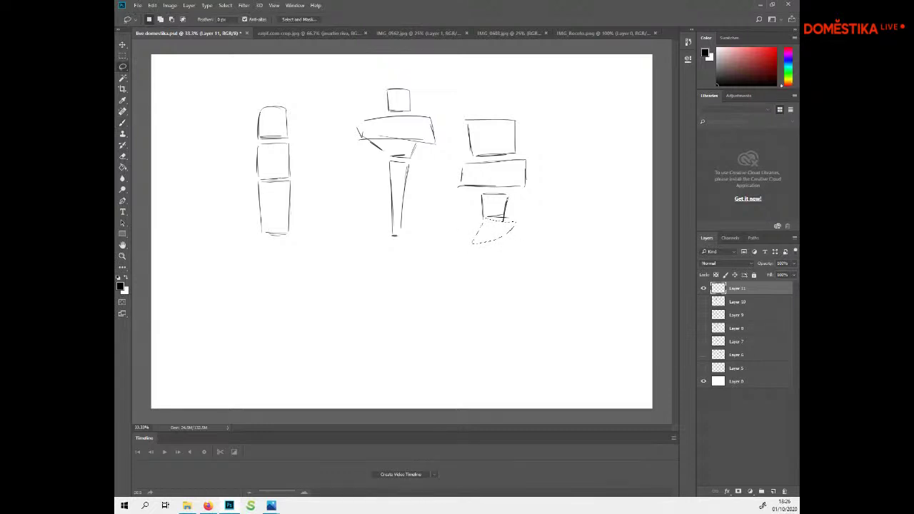
{"action": "key", "text": "b"}
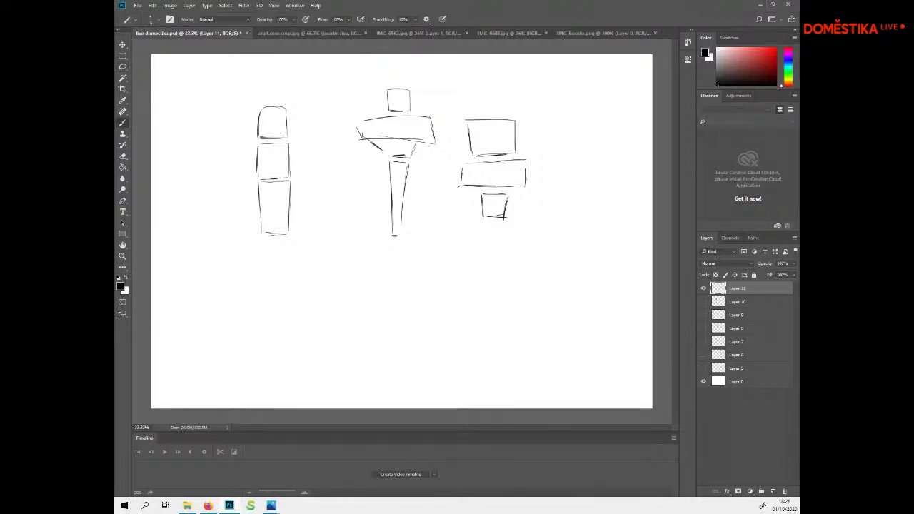
Sketch a character below the block figures with a tapered head, small ears, a circular torso, narrow hips and long thin legs
{"action": "mouse_move", "coordinate": [357, 247]}
{"action": "left_mouse_down"}
{"action": "mouse_move", "coordinate": [347, 220]}
{"action": "mouse_move", "coordinate": [324, 227]}
{"action": "mouse_move", "coordinate": [341, 273]}
{"action": "left_mouse_up"}
{"action": "mouse_move", "coordinate": [357, 236]}
{"action": "left_mouse_down"}
{"action": "mouse_move", "coordinate": [342, 275]}
{"action": "mouse_move", "coordinate": [361, 293]}
{"action": "mouse_move", "coordinate": [346, 301]}
{"action": "mouse_move", "coordinate": [334, 295]}
{"action": "mouse_move", "coordinate": [354, 275]}
{"action": "left_mouse_up"}
{"action": "mouse_move", "coordinate": [355, 243]}
{"action": "left_mouse_down"}
{"action": "mouse_move", "coordinate": [339, 298]}
{"action": "mouse_move", "coordinate": [338, 281]}
{"action": "left_mouse_up"}
{"action": "left_click_drag", "start_coordinate": [356, 247], "coordinate": [357, 259]}
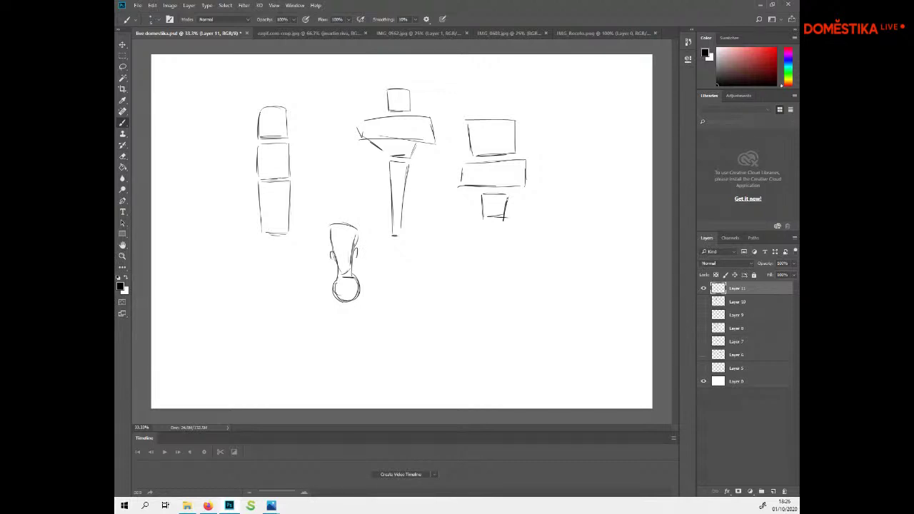
{"action": "mouse_move", "coordinate": [342, 300]}
{"action": "left_mouse_down"}
{"action": "mouse_move", "coordinate": [350, 323]}
{"action": "mouse_move", "coordinate": [343, 317]}
{"action": "mouse_move", "coordinate": [338, 388]}
{"action": "left_mouse_up"}
{"action": "left_click_drag", "start_coordinate": [347, 317], "coordinate": [341, 384]}
{"action": "left_click_drag", "start_coordinate": [350, 319], "coordinate": [351, 389]}
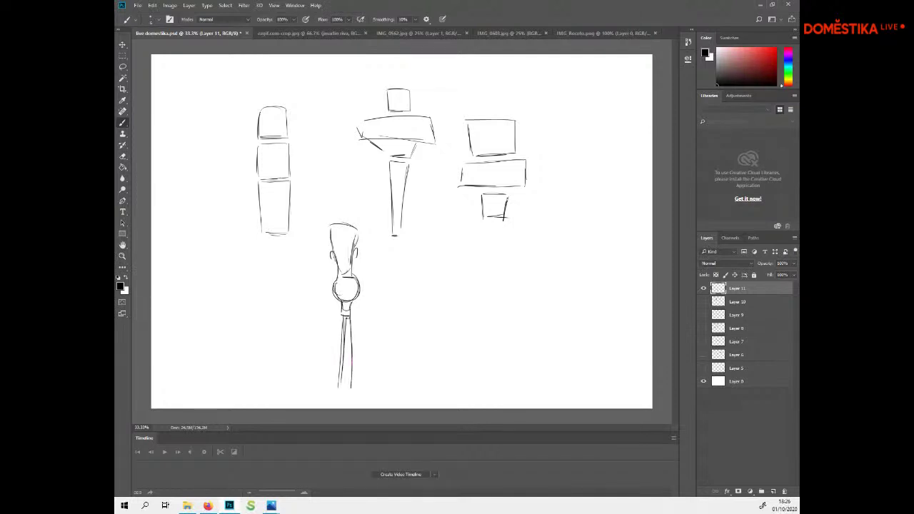
{"action": "left_click_drag", "start_coordinate": [350, 323], "coordinate": [350, 389]}
Add a nose, long flat feet and hanging arms with simple hands to the thin character
{"action": "left_click_drag", "start_coordinate": [342, 244], "coordinate": [335, 254]}
{"action": "mouse_move", "coordinate": [331, 390]}
{"action": "left_mouse_down"}
{"action": "mouse_move", "coordinate": [289, 393]}
{"action": "mouse_move", "coordinate": [381, 393]}
{"action": "left_mouse_up"}
{"action": "mouse_move", "coordinate": [357, 280]}
{"action": "left_mouse_down"}
{"action": "mouse_move", "coordinate": [373, 328]}
{"action": "mouse_move", "coordinate": [369, 352]}
{"action": "mouse_move", "coordinate": [331, 319]}
{"action": "mouse_move", "coordinate": [331, 354]}
{"action": "left_mouse_up"}
{"action": "mouse_move", "coordinate": [333, 337]}
{"action": "left_mouse_down"}
{"action": "mouse_move", "coordinate": [325, 338]}
{"action": "mouse_move", "coordinate": [329, 365]}
{"action": "left_mouse_up"}
{"action": "mouse_move", "coordinate": [335, 275]}
{"action": "left_mouse_down"}
{"action": "mouse_move", "coordinate": [329, 302]}
{"action": "mouse_move", "coordinate": [360, 296]}
{"action": "mouse_move", "coordinate": [342, 319]}
{"action": "mouse_move", "coordinate": [338, 395]}
{"action": "left_mouse_up"}
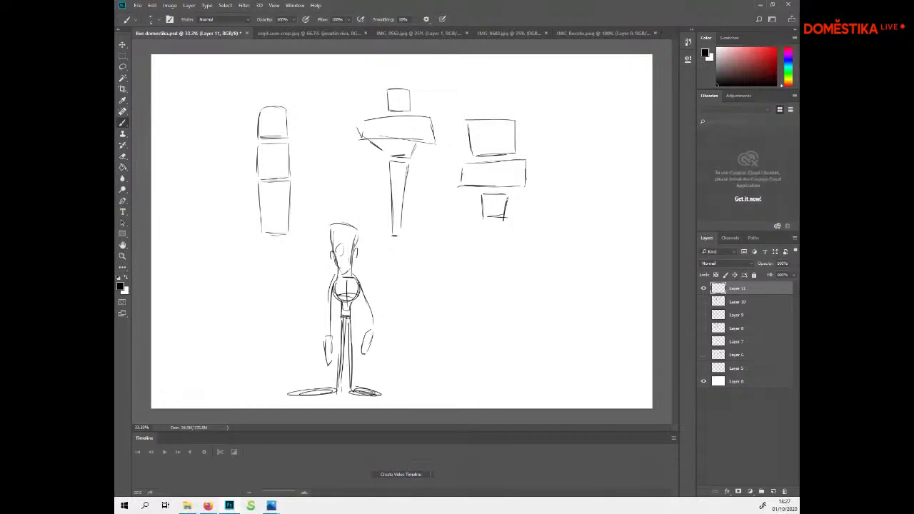
Draw the thin character's mouth and jaw, and erase the stray outline in front of the chin
{"action": "mouse_move", "coordinate": [334, 256]}
{"action": "left_mouse_down"}
{"action": "mouse_move", "coordinate": [345, 254]}
{"action": "mouse_move", "coordinate": [341, 274]}
{"action": "left_mouse_up"}
{"action": "key", "text": "l"}
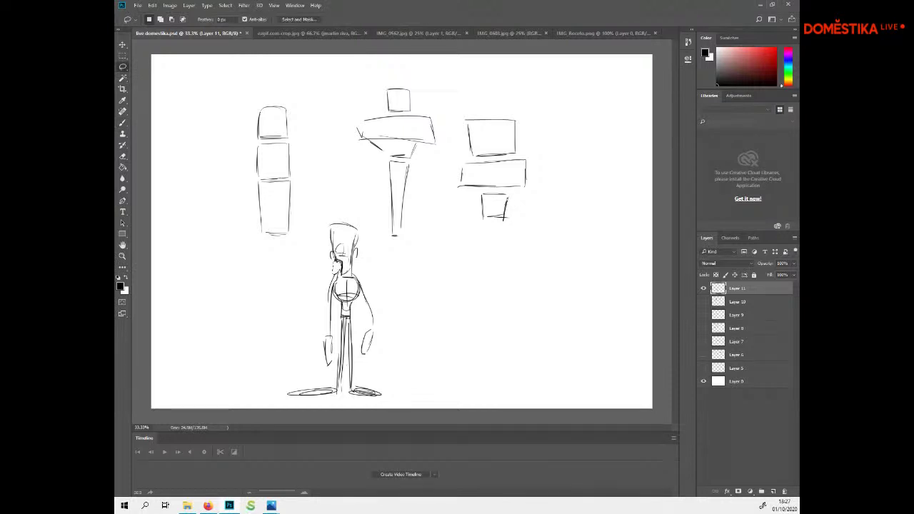
{"action": "key", "text": "b"}
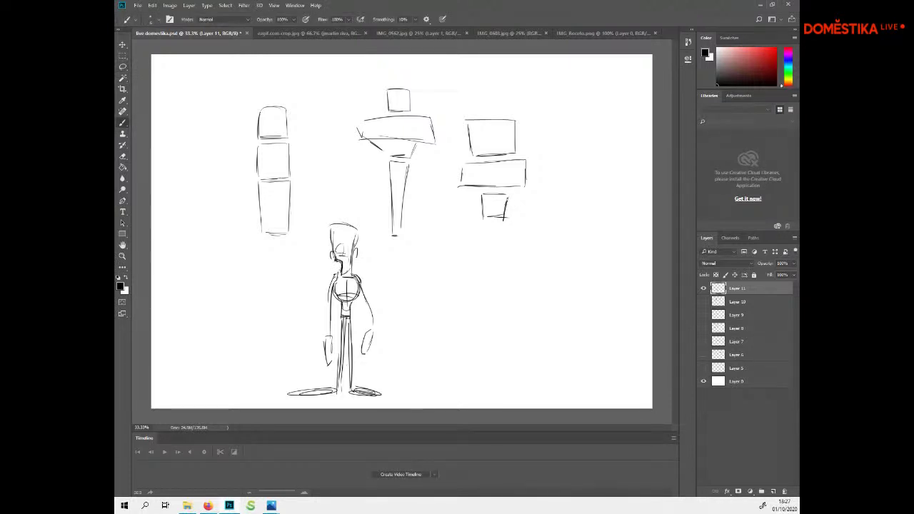
Mark the evenly proportioned block figure with an X and add thumbs to the thin character's hands
{"action": "mouse_move", "coordinate": [223, 123]}
{"action": "left_mouse_down"}
{"action": "mouse_move", "coordinate": [238, 143]}
{"action": "mouse_move", "coordinate": [223, 143]}
{"action": "left_mouse_up"}
{"action": "mouse_move", "coordinate": [333, 337]}
{"action": "left_mouse_down"}
{"action": "mouse_move", "coordinate": [336, 350]}
{"action": "mouse_move", "coordinate": [325, 351]}
{"action": "left_mouse_up"}
{"action": "left_click_drag", "start_coordinate": [358, 337], "coordinate": [367, 332]}
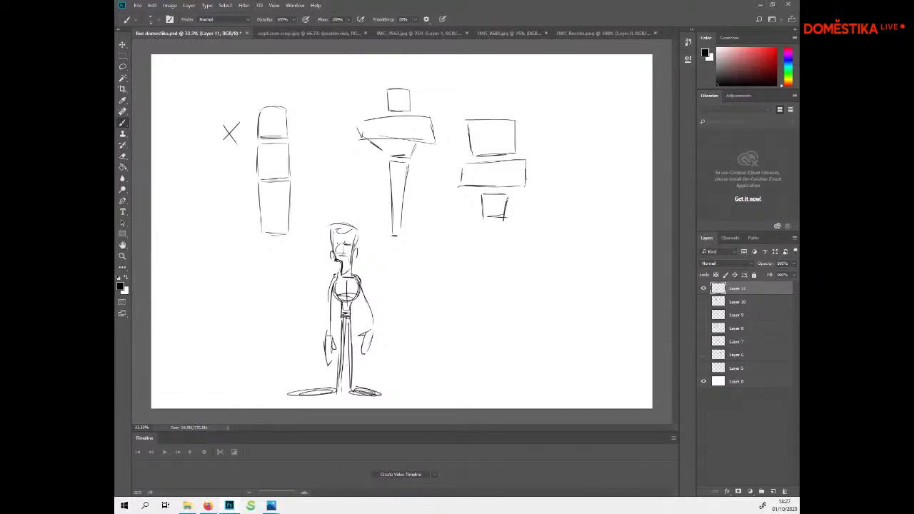
Hide the block-figure layer and, on a new layer, sketch a figure with a round head, tapered torso and straight legs
{"action": "left_click", "coordinate": [704, 289]}
{"action": "left_click", "coordinate": [774, 491]}
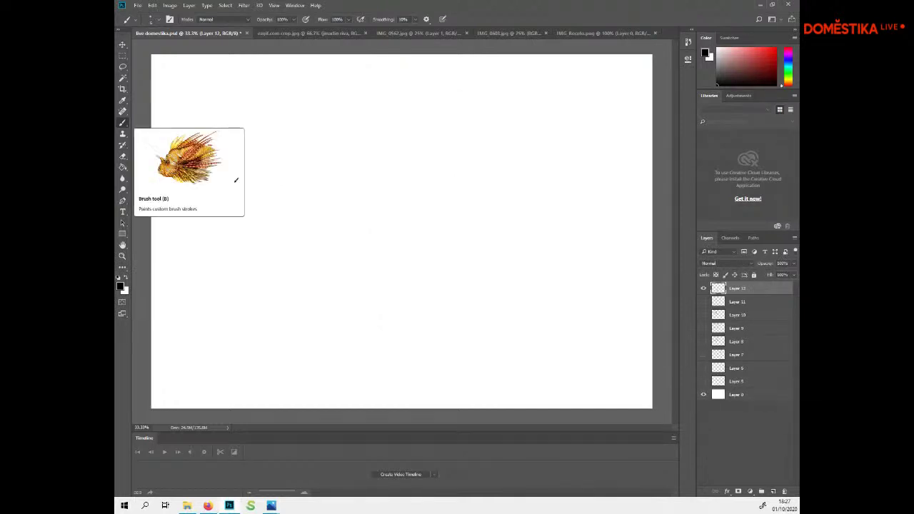
{"action": "mouse_move", "coordinate": [277, 85]}
{"action": "left_mouse_down"}
{"action": "mouse_move", "coordinate": [266, 113]}
{"action": "mouse_move", "coordinate": [283, 85]}
{"action": "left_mouse_up"}
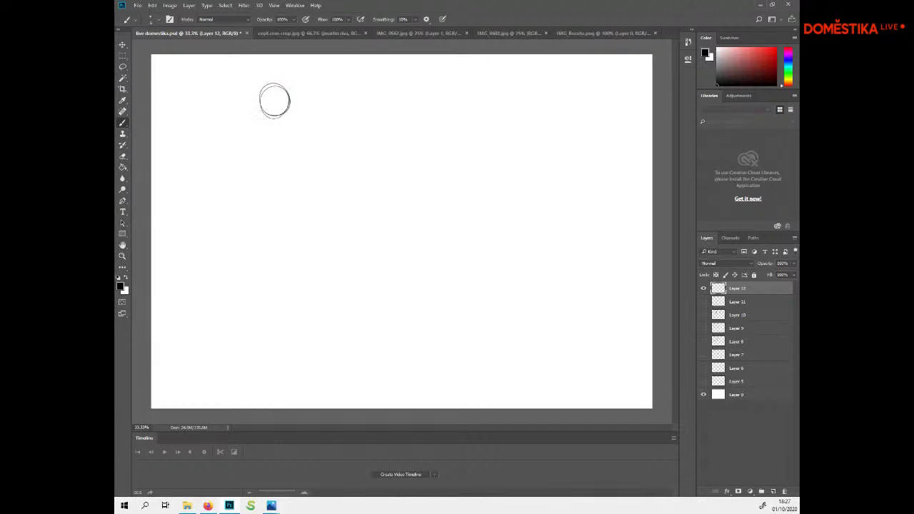
{"action": "mouse_move", "coordinate": [262, 125]}
{"action": "left_mouse_down"}
{"action": "mouse_move", "coordinate": [285, 125]}
{"action": "mouse_move", "coordinate": [283, 164]}
{"action": "mouse_move", "coordinate": [260, 161]}
{"action": "mouse_move", "coordinate": [283, 166]}
{"action": "mouse_move", "coordinate": [268, 170]}
{"action": "mouse_move", "coordinate": [283, 176]}
{"action": "mouse_move", "coordinate": [273, 178]}
{"action": "mouse_move", "coordinate": [280, 213]}
{"action": "left_mouse_up"}
{"action": "mouse_move", "coordinate": [282, 173]}
{"action": "left_mouse_down"}
{"action": "mouse_move", "coordinate": [279, 237]}
{"action": "mouse_move", "coordinate": [268, 229]}
{"action": "mouse_move", "coordinate": [268, 238]}
{"action": "mouse_move", "coordinate": [270, 212]}
{"action": "mouse_move", "coordinate": [271, 240]}
{"action": "left_mouse_up"}
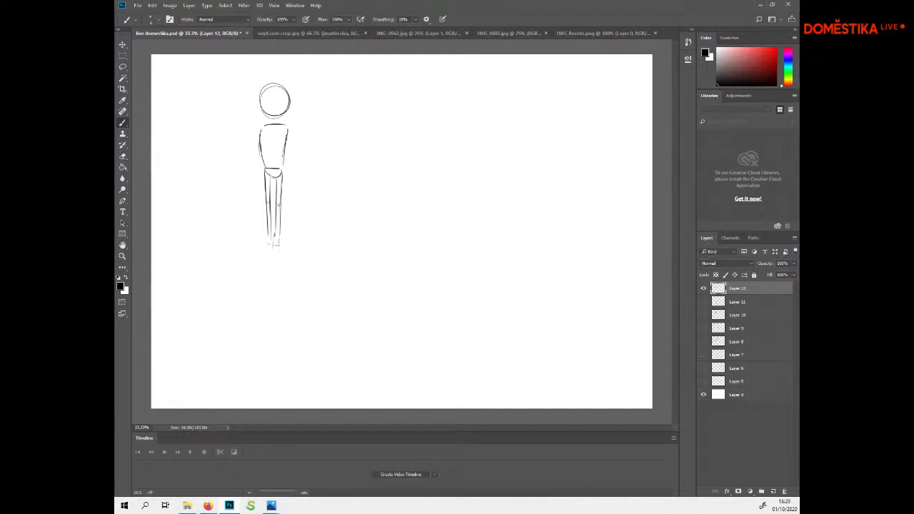
Draw both arms angled outward from the figure's shoulders, ending in open hands with spread fingers
{"action": "mouse_move", "coordinate": [288, 132]}
{"action": "left_mouse_down"}
{"action": "mouse_move", "coordinate": [306, 178]}
{"action": "mouse_move", "coordinate": [327, 172]}
{"action": "mouse_move", "coordinate": [332, 190]}
{"action": "mouse_move", "coordinate": [320, 198]}
{"action": "left_mouse_up"}
{"action": "mouse_move", "coordinate": [259, 130]}
{"action": "left_mouse_down"}
{"action": "mouse_move", "coordinate": [246, 176]}
{"action": "mouse_move", "coordinate": [224, 180]}
{"action": "left_mouse_up"}
{"action": "mouse_move", "coordinate": [233, 178]}
{"action": "left_mouse_down"}
{"action": "mouse_move", "coordinate": [219, 189]}
{"action": "mouse_move", "coordinate": [227, 192]}
{"action": "left_mouse_up"}
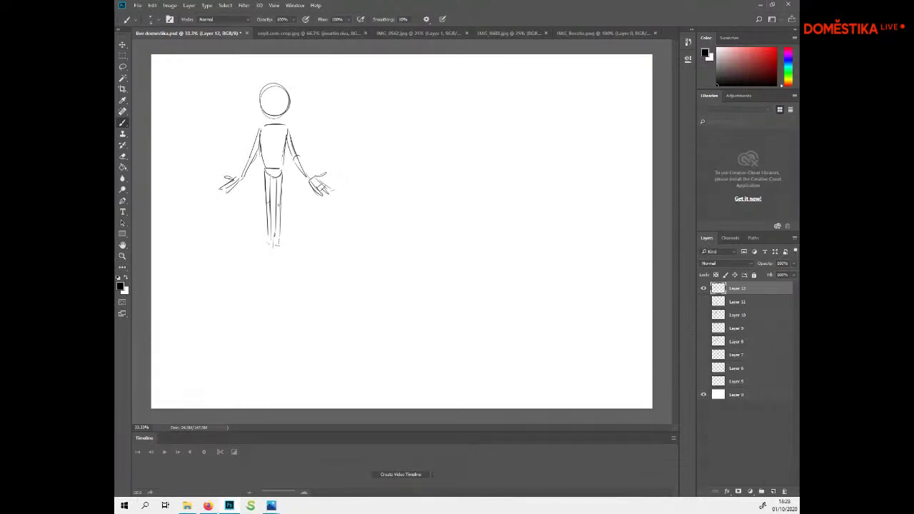
Draw two flat, outward-pointing feet at the ends of the open-armed figure's legs
{"action": "mouse_move", "coordinate": [278, 247]}
{"action": "left_mouse_down"}
{"action": "mouse_move", "coordinate": [299, 250]}
{"action": "mouse_move", "coordinate": [254, 250]}
{"action": "left_mouse_up"}
{"action": "left_click_drag", "start_coordinate": [265, 249], "coordinate": [252, 247]}
{"action": "mouse_move", "coordinate": [263, 247]}
{"action": "left_mouse_down"}
{"action": "mouse_move", "coordinate": [242, 250]}
{"action": "mouse_move", "coordinate": [280, 248]}
{"action": "left_mouse_up"}
Add a curved chest line, a neck and simple facial features to the open-armed figure
{"action": "left_click_drag", "start_coordinate": [259, 140], "coordinate": [286, 139]}
{"action": "mouse_move", "coordinate": [276, 116]}
{"action": "left_mouse_down"}
{"action": "mouse_move", "coordinate": [284, 124]}
{"action": "mouse_move", "coordinate": [266, 126]}
{"action": "left_mouse_up"}
{"action": "key", "text": "v"}
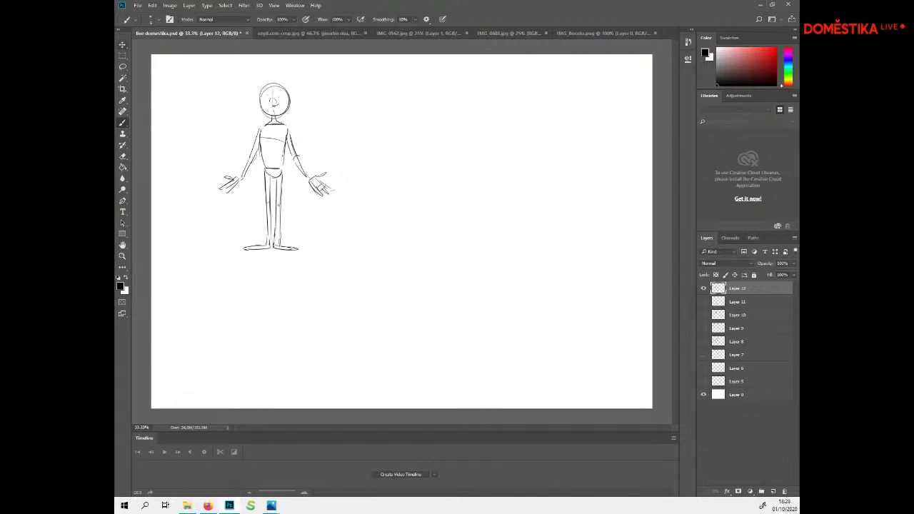
Start a second figure beside the first with a round head, slanted hip line and straight supporting leg ending in a foot
{"action": "key", "text": "b"}
{"action": "mouse_move", "coordinate": [447, 87]}
{"action": "left_mouse_down"}
{"action": "mouse_move", "coordinate": [456, 114]}
{"action": "mouse_move", "coordinate": [449, 87]}
{"action": "mouse_move", "coordinate": [431, 108]}
{"action": "mouse_move", "coordinate": [454, 122]}
{"action": "left_mouse_up"}
{"action": "left_click_drag", "start_coordinate": [429, 172], "coordinate": [458, 180]}
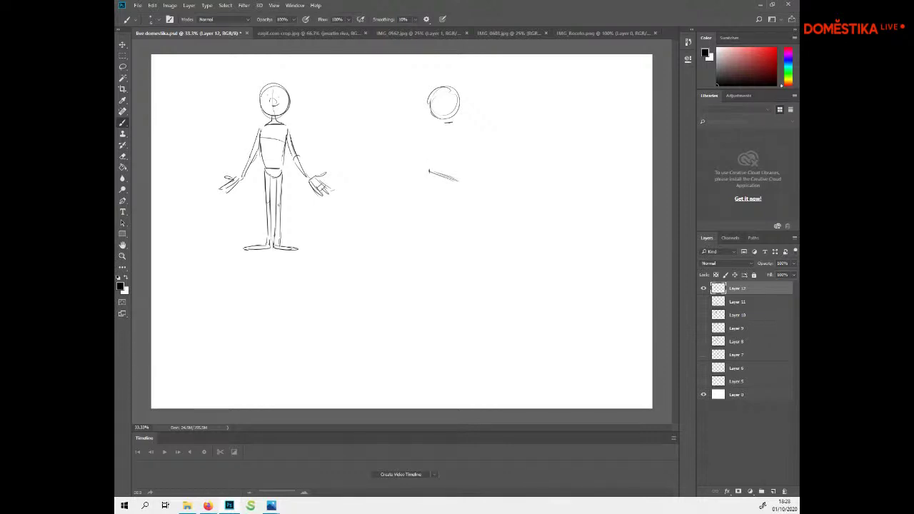
{"action": "left_click_drag", "start_coordinate": [431, 173], "coordinate": [436, 254]}
{"action": "left_click_drag", "start_coordinate": [431, 187], "coordinate": [435, 230]}
{"action": "left_click_drag", "start_coordinate": [436, 174], "coordinate": [438, 258]}
{"action": "mouse_move", "coordinate": [438, 217]}
{"action": "left_mouse_down"}
{"action": "mouse_move", "coordinate": [438, 264]}
{"action": "mouse_move", "coordinate": [437, 256]}
{"action": "mouse_move", "coordinate": [413, 266]}
{"action": "left_mouse_up"}
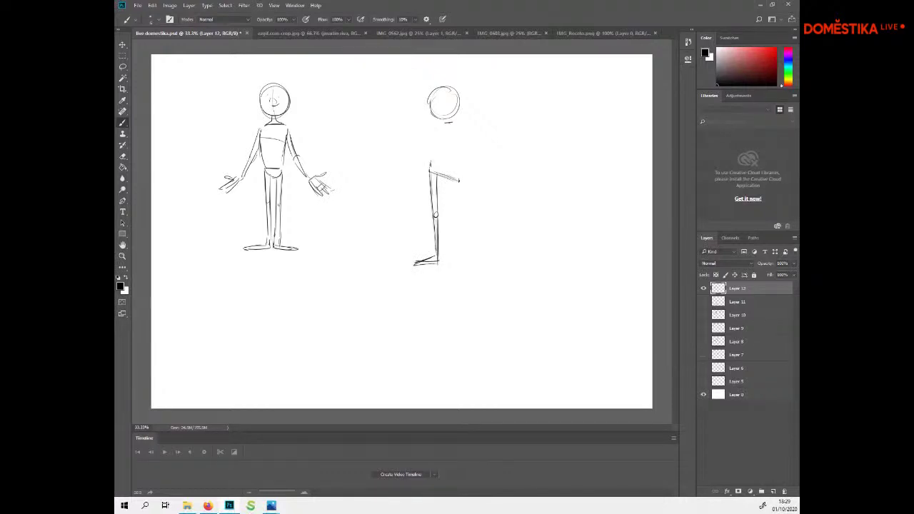
Draw the second figure's other leg stretched outward from the slanted hips, ending in a small foot
{"action": "left_click_drag", "start_coordinate": [431, 164], "coordinate": [446, 179]}
{"action": "left_click_drag", "start_coordinate": [461, 197], "coordinate": [468, 214]}
{"action": "left_click_drag", "start_coordinate": [445, 181], "coordinate": [481, 251]}
{"action": "left_click_drag", "start_coordinate": [466, 217], "coordinate": [500, 273]}
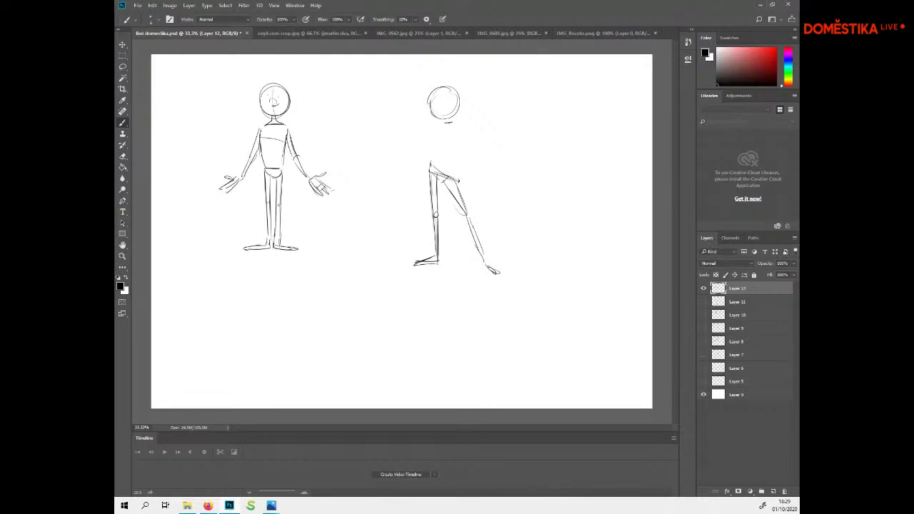
Draw the second figure's curved torso connecting the shoulder line to the hips
{"action": "mouse_move", "coordinate": [450, 160]}
{"action": "left_mouse_down"}
{"action": "mouse_move", "coordinate": [457, 176]}
{"action": "mouse_move", "coordinate": [444, 180]}
{"action": "mouse_move", "coordinate": [436, 170]}
{"action": "mouse_move", "coordinate": [456, 171]}
{"action": "left_mouse_up"}
{"action": "mouse_move", "coordinate": [433, 126]}
{"action": "left_mouse_down"}
{"action": "mouse_move", "coordinate": [431, 170]}
{"action": "mouse_move", "coordinate": [430, 133]}
{"action": "mouse_move", "coordinate": [453, 143]}
{"action": "mouse_move", "coordinate": [452, 176]}
{"action": "left_mouse_up"}
{"action": "mouse_move", "coordinate": [452, 138]}
{"action": "left_mouse_down"}
{"action": "mouse_move", "coordinate": [455, 168]}
{"action": "mouse_move", "coordinate": [451, 137]}
{"action": "left_mouse_up"}
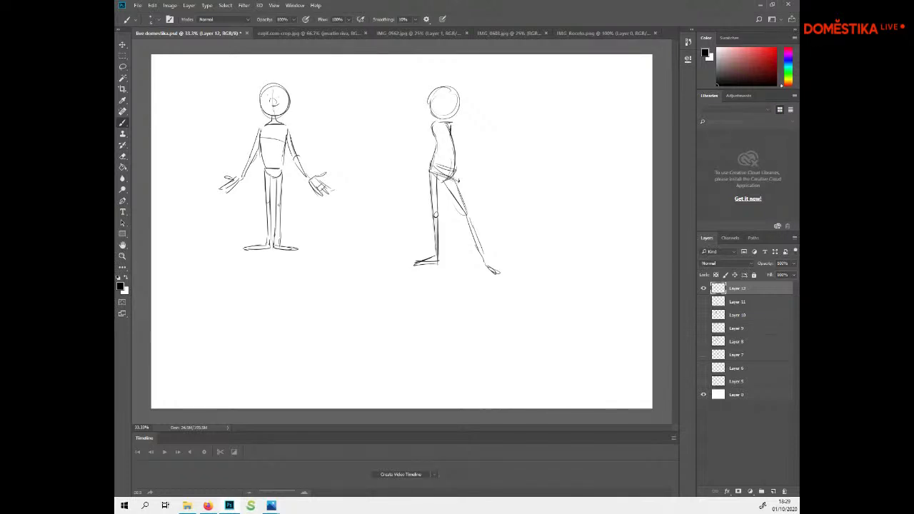
Select the second figure's head and shift it slightly so it leans over the supporting leg
{"action": "key", "text": "l"}
{"action": "left_click_drag", "start_coordinate": [413, 91], "coordinate": [419, 118]}
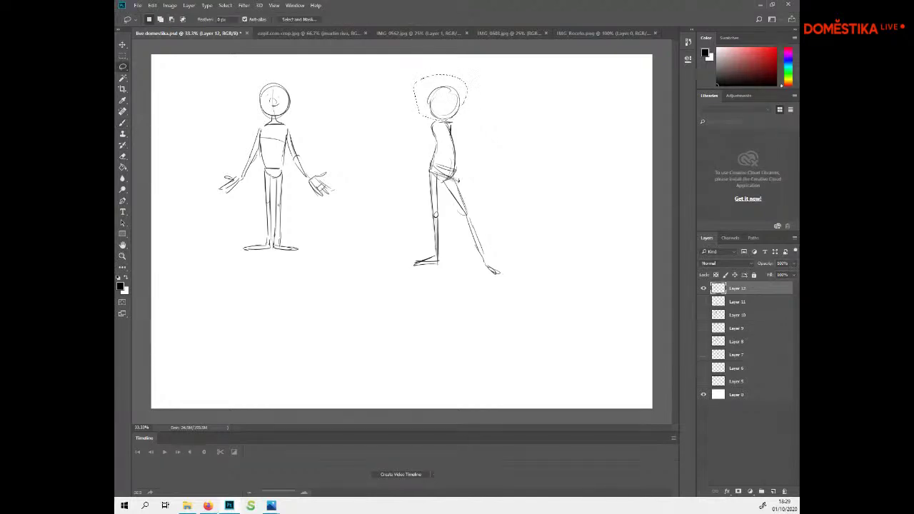
{"action": "left_click", "coordinate": [122, 44]}
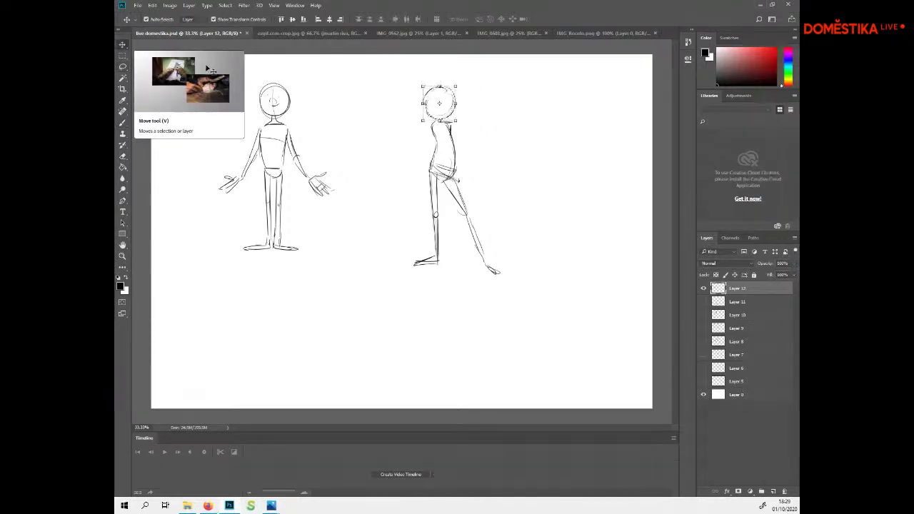
{"action": "key", "text": "ctrl+d"}
{"action": "left_click", "coordinate": [122, 122]}
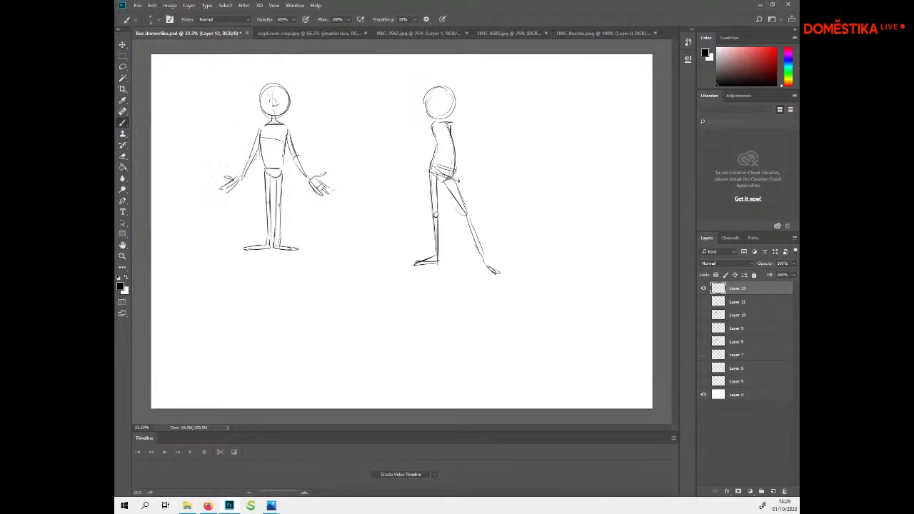
Mark the second figure's torso centre line, chest and pelvis, and draw slanted guide lines beside it for shoulder and hip tilt
{"action": "left_click_drag", "start_coordinate": [441, 123], "coordinate": [443, 181]}
{"action": "left_click_drag", "start_coordinate": [396, 147], "coordinate": [420, 166]}
{"action": "left_click_drag", "start_coordinate": [397, 126], "coordinate": [418, 120]}
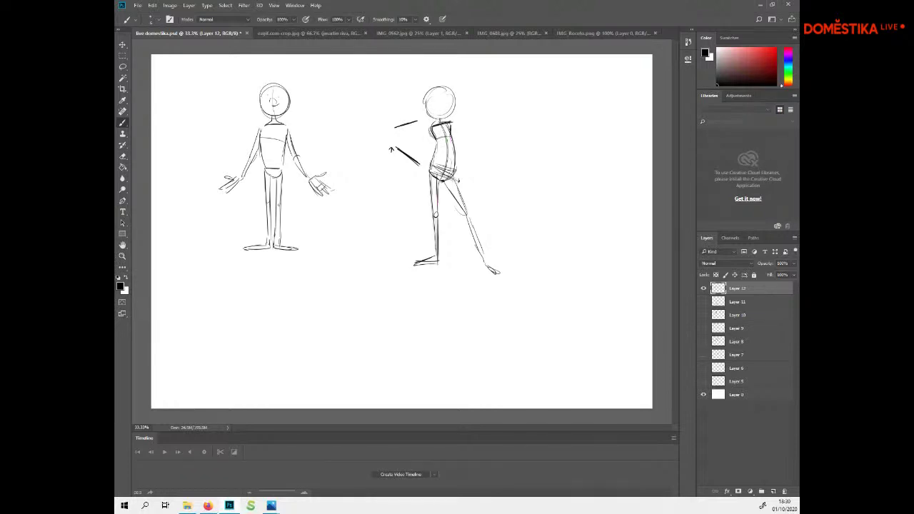
Delete the supporting leg's flat foot and redraw a rounded foot slightly lower with a defined ankle
{"action": "left_click_drag", "start_coordinate": [434, 252], "coordinate": [438, 263]}
{"action": "key", "text": "ctrl+z"}
{"action": "key", "text": "l"}
{"action": "mouse_move", "coordinate": [428, 251]}
{"action": "left_mouse_down"}
{"action": "mouse_move", "coordinate": [432, 275]}
{"action": "mouse_move", "coordinate": [437, 254]}
{"action": "left_mouse_up"}
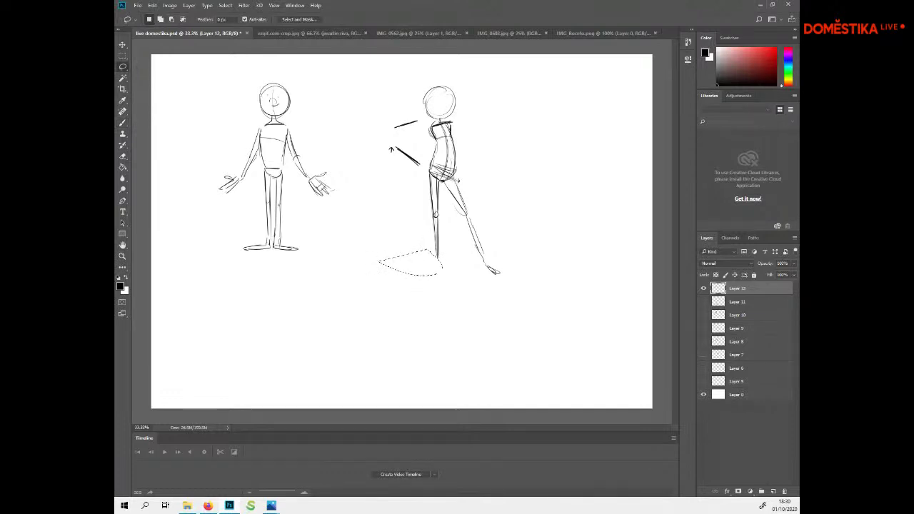
{"action": "key", "text": "ctrl+d"}
{"action": "key", "text": "b"}
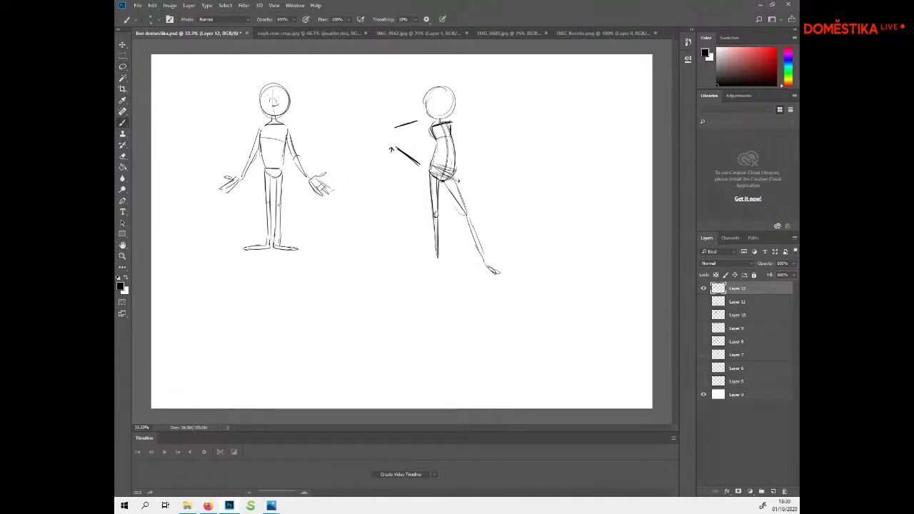
{"action": "left_click_drag", "start_coordinate": [438, 254], "coordinate": [435, 266]}
{"action": "left_click_drag", "start_coordinate": [434, 270], "coordinate": [426, 274]}
{"action": "left_click_drag", "start_coordinate": [430, 275], "coordinate": [417, 276]}
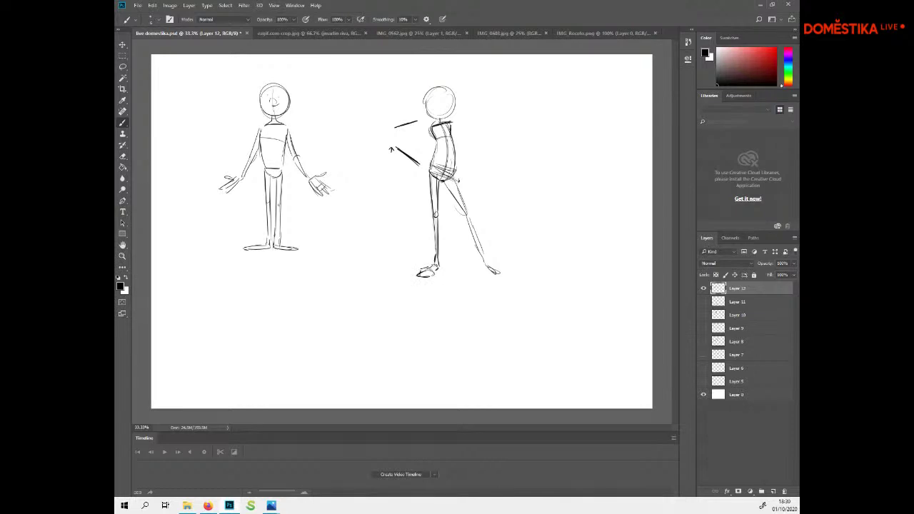
{"action": "left_click_drag", "start_coordinate": [433, 269], "coordinate": [424, 271]}
Delete part of the outstretched thigh and redraw that leg at a narrower angle with a marked knee
{"action": "key", "text": "l"}
{"action": "mouse_move", "coordinate": [445, 181]}
{"action": "left_mouse_down"}
{"action": "mouse_move", "coordinate": [462, 200]}
{"action": "mouse_move", "coordinate": [449, 199]}
{"action": "left_mouse_up"}
{"action": "key", "text": "Delete"}
{"action": "key", "text": "ctrl+d"}
{"action": "key", "text": "b"}
{"action": "left_click_drag", "start_coordinate": [441, 181], "coordinate": [476, 262]}
{"action": "left_click_drag", "start_coordinate": [458, 213], "coordinate": [472, 249]}
{"action": "mouse_move", "coordinate": [463, 222]}
{"action": "left_mouse_down"}
{"action": "mouse_move", "coordinate": [490, 280]}
{"action": "mouse_move", "coordinate": [461, 208]}
{"action": "mouse_move", "coordinate": [481, 215]}
{"action": "mouse_move", "coordinate": [494, 268]}
{"action": "mouse_move", "coordinate": [473, 290]}
{"action": "left_mouse_up"}
Delete the leftover lines of the old outstretched leg and its foot
{"action": "key", "text": "l"}
{"action": "key", "text": "Delete"}
{"action": "key", "text": "ctrl+d"}
{"action": "key", "text": "Delete"}
{"action": "key", "text": "ctrl+d"}
{"action": "key", "text": "Delete"}
{"action": "key", "text": "Delete"}
{"action": "key", "text": "ctrl+d"}
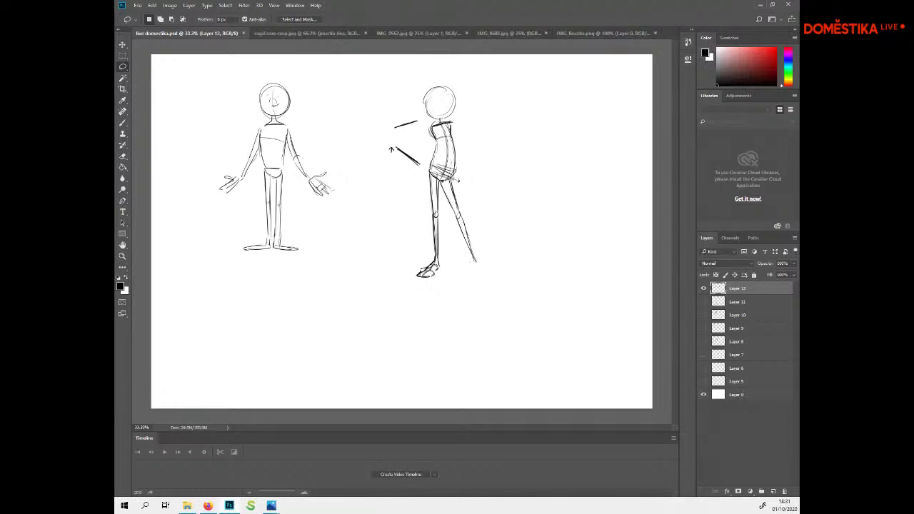
Draw an ankle and a rounded foot at the end of the redrawn leg
{"action": "key", "text": "b"}
{"action": "left_click_drag", "start_coordinate": [476, 261], "coordinate": [485, 269]}
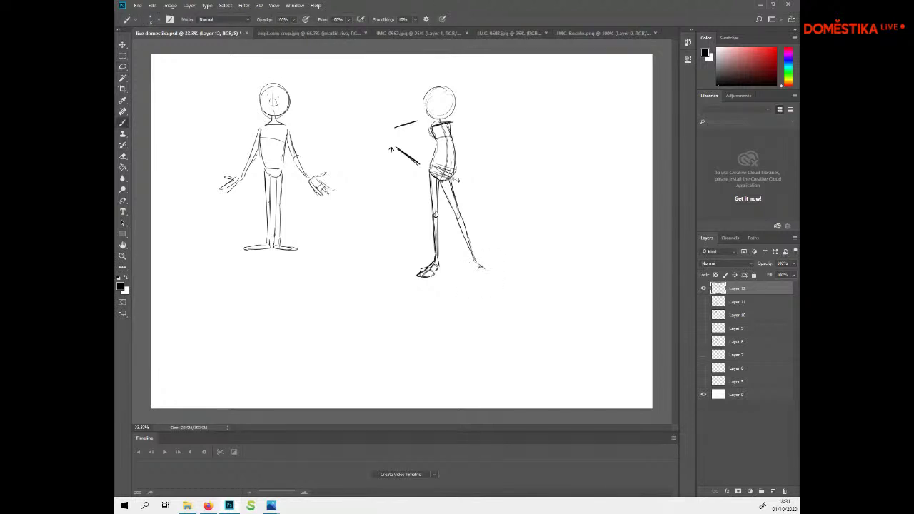
{"action": "left_click_drag", "start_coordinate": [493, 274], "coordinate": [500, 282]}
Start a separate leg study beside the second figure with thigh, knee and shin lines, deleting the unwanted strokes
{"action": "mouse_move", "coordinate": [599, 217]}
{"action": "left_mouse_down"}
{"action": "mouse_move", "coordinate": [597, 193]}
{"action": "mouse_move", "coordinate": [611, 203]}
{"action": "mouse_move", "coordinate": [603, 224]}
{"action": "left_mouse_up"}
{"action": "left_click_drag", "start_coordinate": [596, 190], "coordinate": [599, 233]}
{"action": "left_click_drag", "start_coordinate": [608, 167], "coordinate": [606, 187]}
{"action": "mouse_move", "coordinate": [592, 146]}
{"action": "left_mouse_down"}
{"action": "mouse_move", "coordinate": [596, 187]}
{"action": "mouse_move", "coordinate": [587, 186]}
{"action": "left_mouse_up"}
{"action": "mouse_move", "coordinate": [588, 146]}
{"action": "left_mouse_down"}
{"action": "mouse_move", "coordinate": [587, 172]}
{"action": "mouse_move", "coordinate": [615, 162]}
{"action": "left_mouse_up"}
{"action": "mouse_move", "coordinate": [581, 163]}
{"action": "left_mouse_down"}
{"action": "mouse_move", "coordinate": [605, 162]}
{"action": "mouse_move", "coordinate": [606, 220]}
{"action": "mouse_move", "coordinate": [622, 233]}
{"action": "left_mouse_up"}
{"action": "key", "text": "l"}
{"action": "key", "text": "Delete"}
{"action": "key", "text": "Delete"}
{"action": "key", "text": "ctrl+d"}
{"action": "key", "text": "b"}
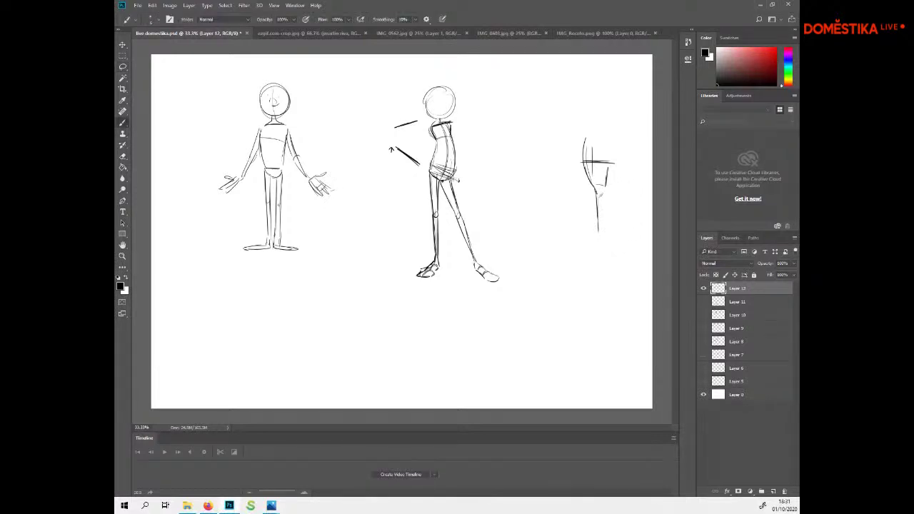
Draw the calf's bulging curve on the leg study and undo the extra contour curves on either side of it
{"action": "left_click_drag", "start_coordinate": [607, 191], "coordinate": [602, 245]}
{"action": "mouse_move", "coordinate": [568, 143]}
{"action": "left_mouse_down"}
{"action": "mouse_move", "coordinate": [582, 203]}
{"action": "mouse_move", "coordinate": [579, 239]}
{"action": "left_mouse_up"}
{"action": "left_click_drag", "start_coordinate": [611, 206], "coordinate": [603, 227]}
{"action": "left_click_drag", "start_coordinate": [620, 196], "coordinate": [619, 237]}
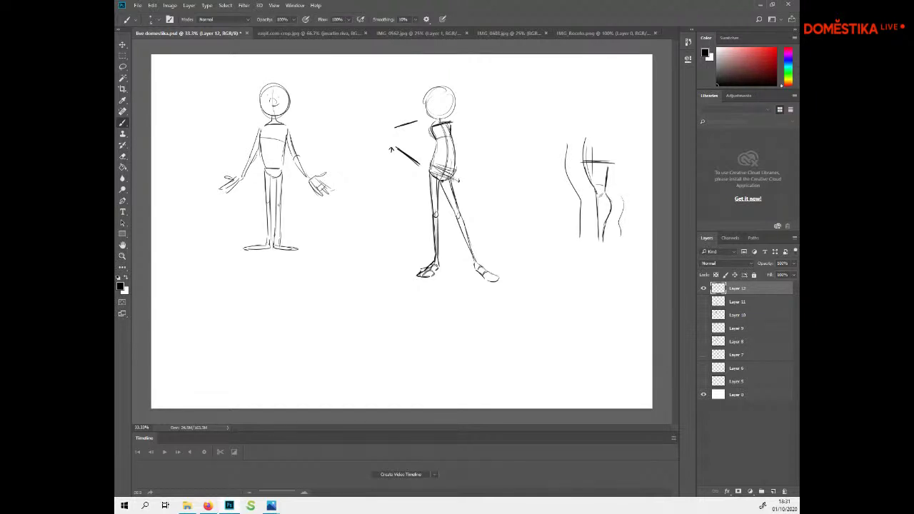
{"action": "key", "text": "ctrl+z"}
{"action": "key", "text": "ctrl+z"}
{"action": "key", "text": "ctrl+z"}
Finish the leg study with a foot in a high-heeled shoe resting on a ground line
{"action": "mouse_move", "coordinate": [571, 270]}
{"action": "left_mouse_down"}
{"action": "mouse_move", "coordinate": [606, 269]}
{"action": "mouse_move", "coordinate": [578, 269]}
{"action": "left_mouse_up"}
{"action": "left_click_drag", "start_coordinate": [603, 255], "coordinate": [603, 270]}
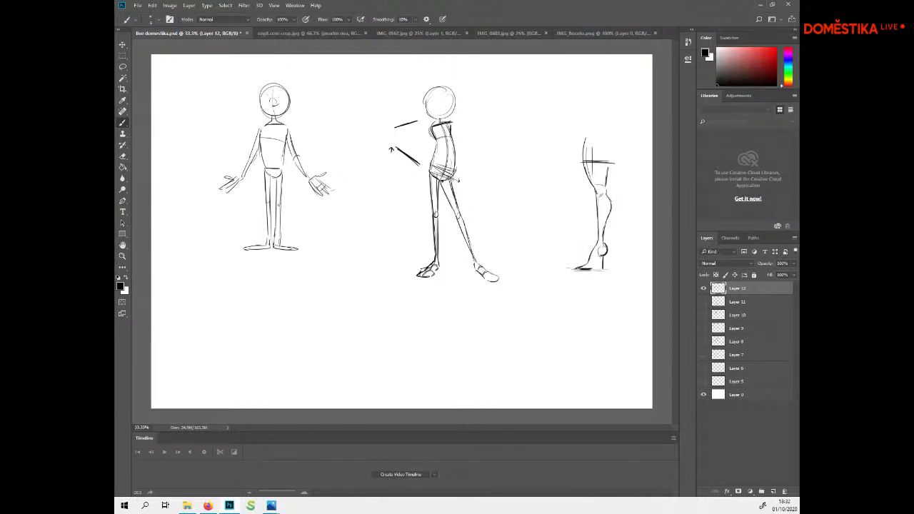
{"action": "left_click_drag", "start_coordinate": [599, 255], "coordinate": [598, 268]}
{"action": "mouse_move", "coordinate": [602, 298]}
{"action": "left_mouse_down"}
{"action": "mouse_move", "coordinate": [617, 300]}
{"action": "mouse_move", "coordinate": [607, 294]}
{"action": "left_mouse_up"}
{"action": "key", "text": "ctrl+z"}
{"action": "key", "text": "ctrl+z"}
{"action": "key", "text": "ctrl+z"}
Sketch a slab-shaped palm in perspective below the leg study, with a fingertip guide arc and a thumb on a round base
{"action": "mouse_move", "coordinate": [530, 313]}
{"action": "left_mouse_down"}
{"action": "mouse_move", "coordinate": [545, 325]}
{"action": "mouse_move", "coordinate": [513, 322]}
{"action": "mouse_move", "coordinate": [529, 333]}
{"action": "mouse_move", "coordinate": [544, 325]}
{"action": "left_mouse_up"}
{"action": "left_click_drag", "start_coordinate": [516, 327], "coordinate": [528, 335]}
{"action": "left_click_drag", "start_coordinate": [529, 335], "coordinate": [545, 328]}
{"action": "key", "text": "ctrl+z"}
{"action": "left_click_drag", "start_coordinate": [534, 333], "coordinate": [545, 328]}
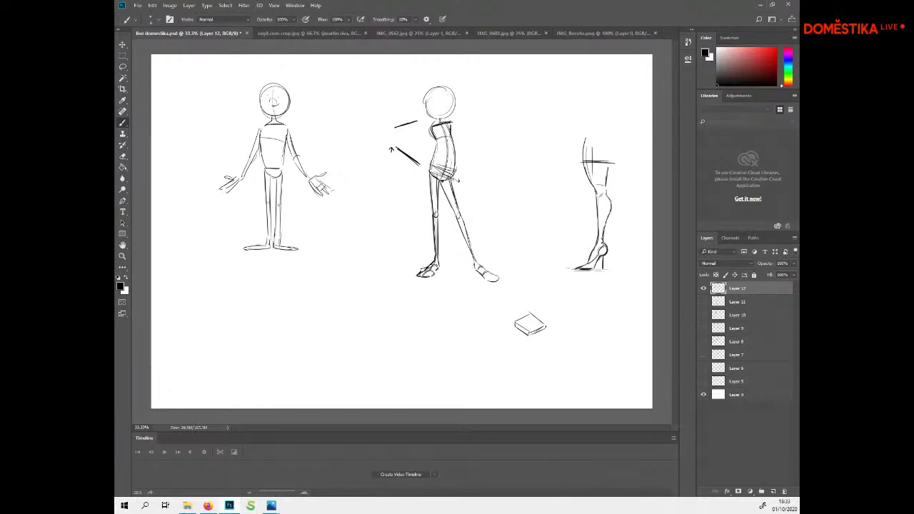
{"action": "left_click_drag", "start_coordinate": [530, 328], "coordinate": [570, 289]}
{"action": "left_click_drag", "start_coordinate": [529, 320], "coordinate": [522, 328]}
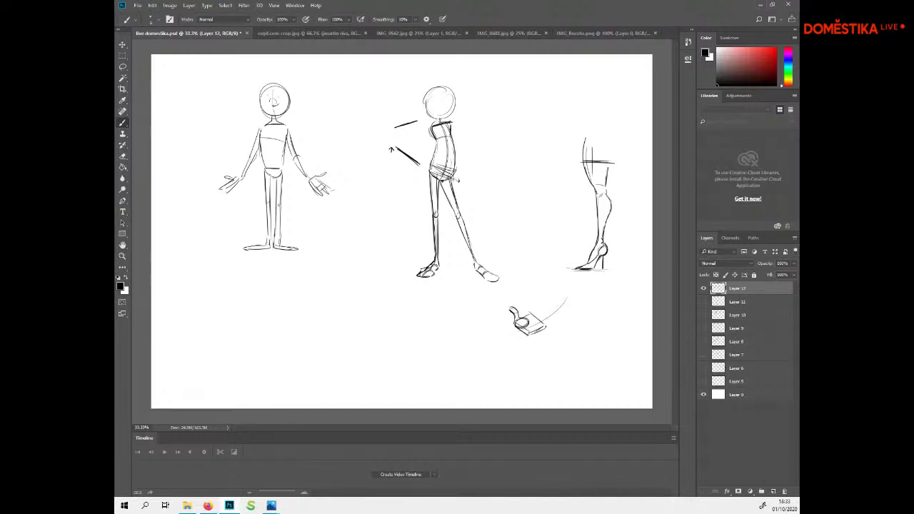
Draw the fingers extending from the slab palm and round off the palm's outer pad
{"action": "mouse_move", "coordinate": [548, 306]}
{"action": "left_mouse_down"}
{"action": "mouse_move", "coordinate": [559, 320]}
{"action": "mouse_move", "coordinate": [567, 310]}
{"action": "left_mouse_up"}
{"action": "mouse_move", "coordinate": [532, 313]}
{"action": "left_mouse_down"}
{"action": "mouse_move", "coordinate": [553, 298]}
{"action": "mouse_move", "coordinate": [546, 305]}
{"action": "mouse_move", "coordinate": [564, 306]}
{"action": "left_mouse_up"}
{"action": "left_click_drag", "start_coordinate": [555, 314], "coordinate": [561, 309]}
{"action": "left_click_drag", "start_coordinate": [544, 322], "coordinate": [556, 314]}
{"action": "mouse_move", "coordinate": [544, 315]}
{"action": "left_mouse_down"}
{"action": "mouse_move", "coordinate": [560, 301]}
{"action": "mouse_move", "coordinate": [554, 309]}
{"action": "left_mouse_up"}
{"action": "left_click_drag", "start_coordinate": [545, 311], "coordinate": [559, 302]}
{"action": "left_click_drag", "start_coordinate": [546, 326], "coordinate": [562, 315]}
{"action": "key", "text": "ctrl+z"}
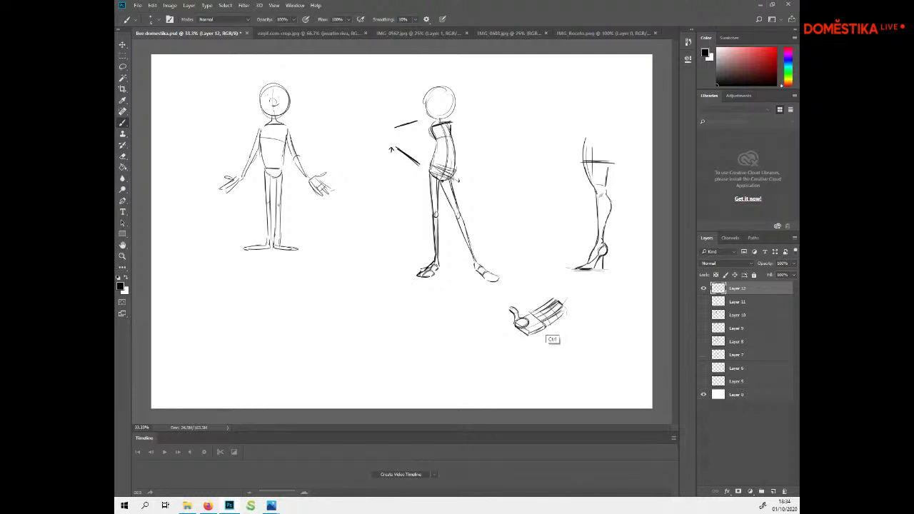
{"action": "left_click_drag", "start_coordinate": [550, 325], "coordinate": [563, 314]}
{"action": "left_click_drag", "start_coordinate": [526, 332], "coordinate": [538, 325]}
Sketch a second open hand below the slab hand, drawing its thumb and raised fingers
{"action": "left_click_drag", "start_coordinate": [461, 346], "coordinate": [465, 360]}
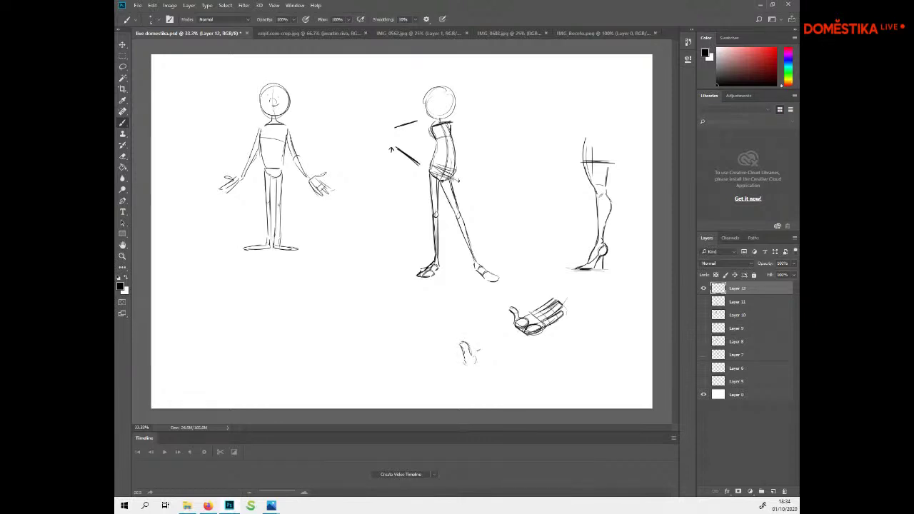
{"action": "left_click_drag", "start_coordinate": [480, 351], "coordinate": [495, 358]}
{"action": "left_click_drag", "start_coordinate": [507, 348], "coordinate": [502, 361]}
{"action": "left_click_drag", "start_coordinate": [504, 347], "coordinate": [502, 354]}
{"action": "key", "text": "ctrl+z"}
{"action": "mouse_move", "coordinate": [510, 338]}
{"action": "left_mouse_down"}
{"action": "mouse_move", "coordinate": [494, 352]}
{"action": "mouse_move", "coordinate": [505, 336]}
{"action": "left_mouse_up"}
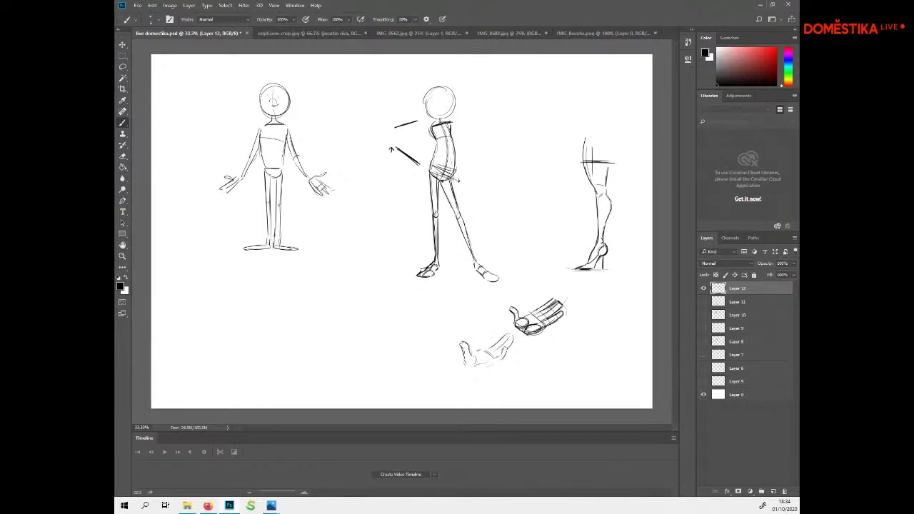
{"action": "left_click_drag", "start_coordinate": [490, 348], "coordinate": [501, 335]}
{"action": "key", "text": "ctrl+z"}
{"action": "left_click_drag", "start_coordinate": [482, 348], "coordinate": [493, 337]}
Close the second hand's palm edge and draw its wrist lines, undoing the misplaced strokes
{"action": "left_click_drag", "start_coordinate": [486, 364], "coordinate": [493, 372]}
{"action": "left_click_drag", "start_coordinate": [474, 371], "coordinate": [486, 373]}
{"action": "left_click_drag", "start_coordinate": [466, 363], "coordinate": [458, 373]}
{"action": "key", "text": "ctrl+z"}
{"action": "key", "text": "ctrl+z"}
{"action": "left_click_drag", "start_coordinate": [475, 371], "coordinate": [470, 390]}
{"action": "key", "text": "ctrl+z"}
{"action": "left_click_drag", "start_coordinate": [466, 367], "coordinate": [453, 386]}
Sketch three single-finger studies stacked beside the open hand, showing the finger from different sides
{"action": "left_click_drag", "start_coordinate": [414, 305], "coordinate": [422, 311]}
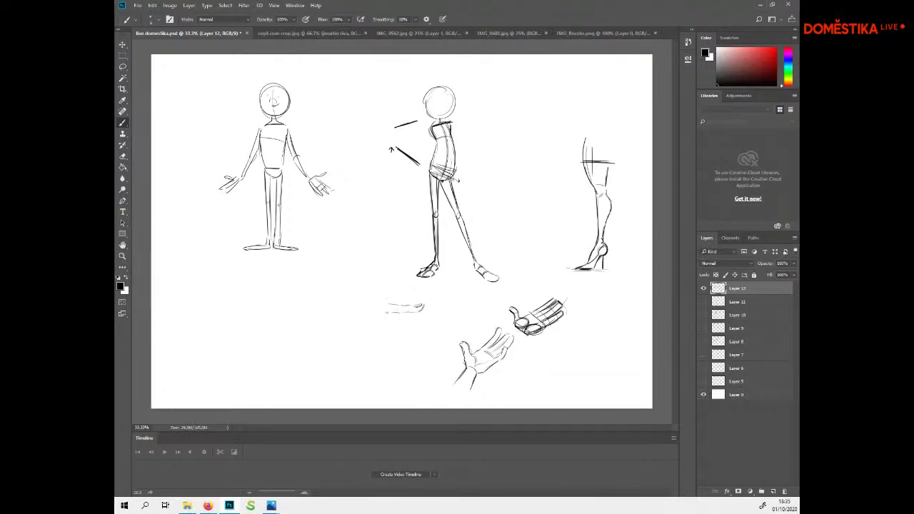
{"action": "left_click_drag", "start_coordinate": [387, 322], "coordinate": [414, 329]}
{"action": "key", "text": "ctrl+z"}
{"action": "left_click_drag", "start_coordinate": [383, 344], "coordinate": [406, 345]}
Draw a blocky closed fist beside the finger studies, with folded fingers and the thumb crossing the palm
{"action": "mouse_move", "coordinate": [342, 308]}
{"action": "left_mouse_down"}
{"action": "mouse_move", "coordinate": [338, 328]}
{"action": "mouse_move", "coordinate": [342, 307]}
{"action": "mouse_move", "coordinate": [310, 317]}
{"action": "mouse_move", "coordinate": [322, 326]}
{"action": "mouse_move", "coordinate": [311, 321]}
{"action": "mouse_move", "coordinate": [328, 308]}
{"action": "left_mouse_up"}
{"action": "left_click_drag", "start_coordinate": [299, 292], "coordinate": [314, 298]}
{"action": "key", "text": "e"}
{"action": "key", "text": "b"}
{"action": "key", "text": "e"}
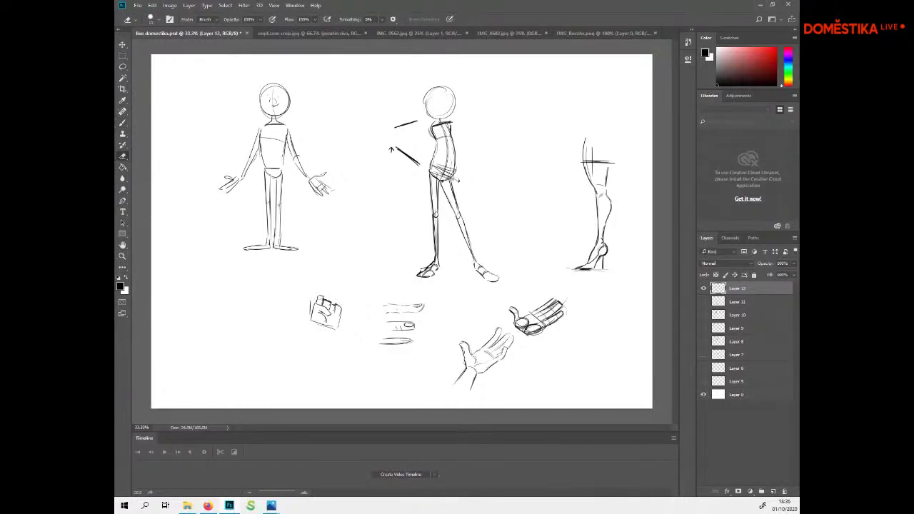
{"action": "key", "text": "b"}
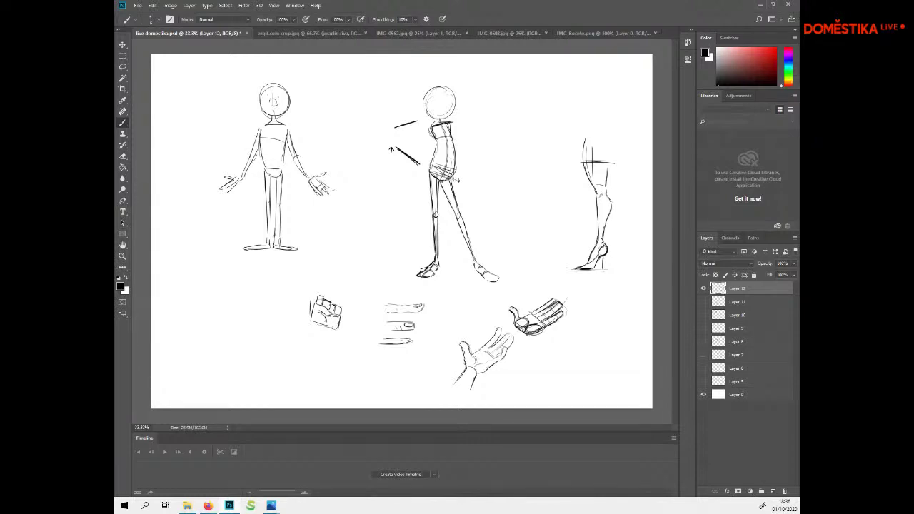
Draw a rod passing through the fist and erase the overlapping lines around the fingers
{"action": "left_click_drag", "start_coordinate": [312, 302], "coordinate": [293, 298]}
{"action": "mouse_move", "coordinate": [341, 318]}
{"action": "left_mouse_down"}
{"action": "mouse_move", "coordinate": [349, 314]}
{"action": "mouse_move", "coordinate": [345, 321]}
{"action": "left_mouse_up"}
{"action": "key", "text": "e"}
{"action": "left_click_drag", "start_coordinate": [332, 317], "coordinate": [339, 319]}
{"action": "key", "text": "b"}
{"action": "key", "text": "e"}
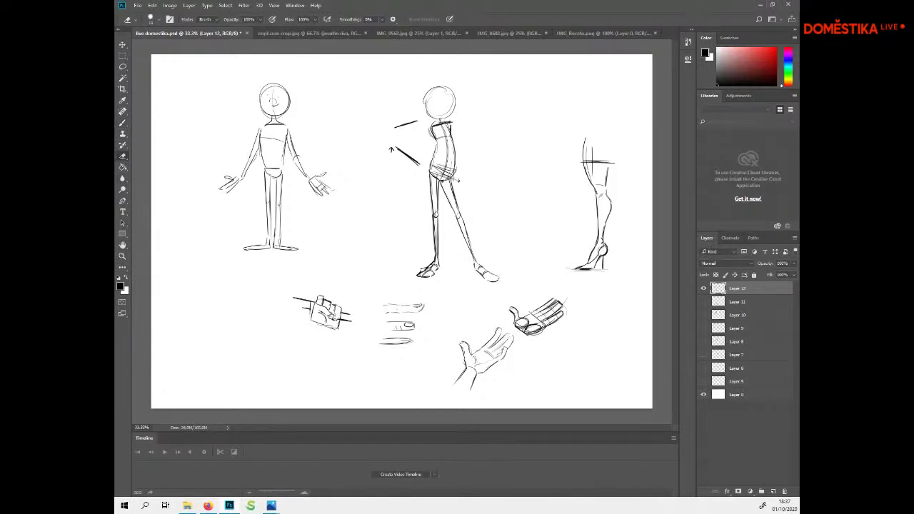
{"action": "key", "text": "b"}
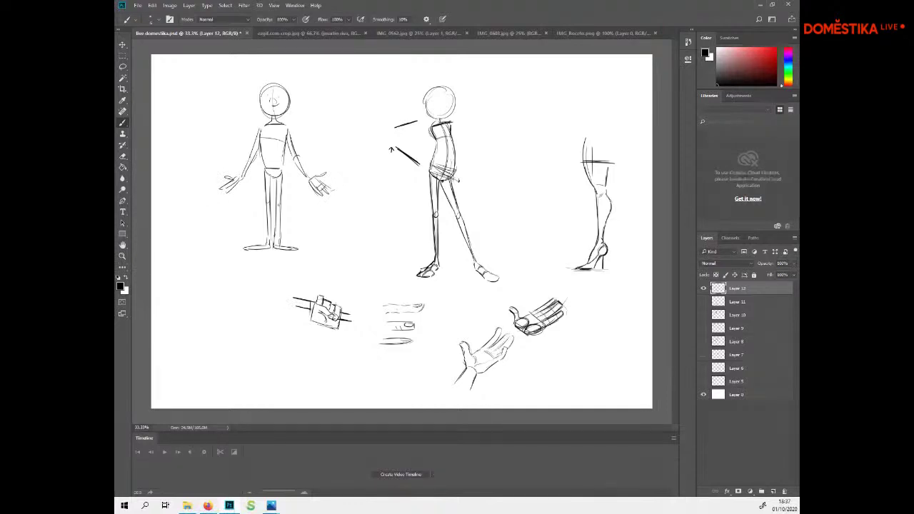
Shade the rod with hatching and draw the wrist lines below the fist
{"action": "left_click_drag", "start_coordinate": [310, 301], "coordinate": [307, 308]}
{"action": "mouse_move", "coordinate": [307, 300]}
{"action": "left_mouse_down"}
{"action": "mouse_move", "coordinate": [296, 306]}
{"action": "mouse_move", "coordinate": [356, 322]}
{"action": "left_mouse_up"}
{"action": "left_click_drag", "start_coordinate": [316, 322], "coordinate": [313, 341]}
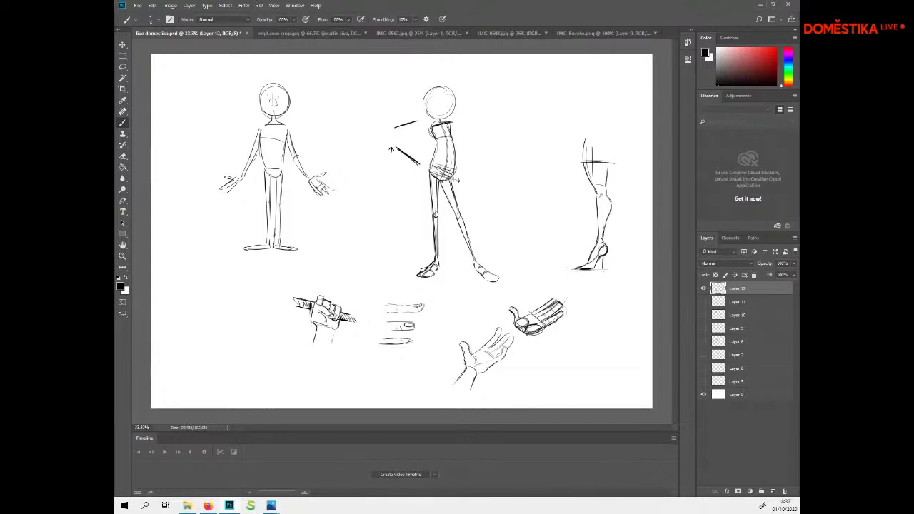
Erase and redraw the fist's finger and thumb lines where they wrap around the rod
{"action": "key", "text": "e"}
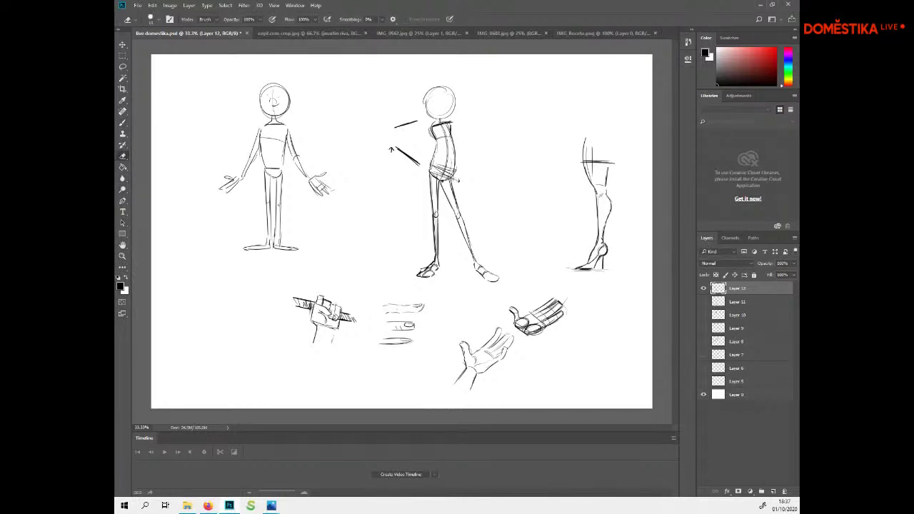
{"action": "key", "text": "b"}
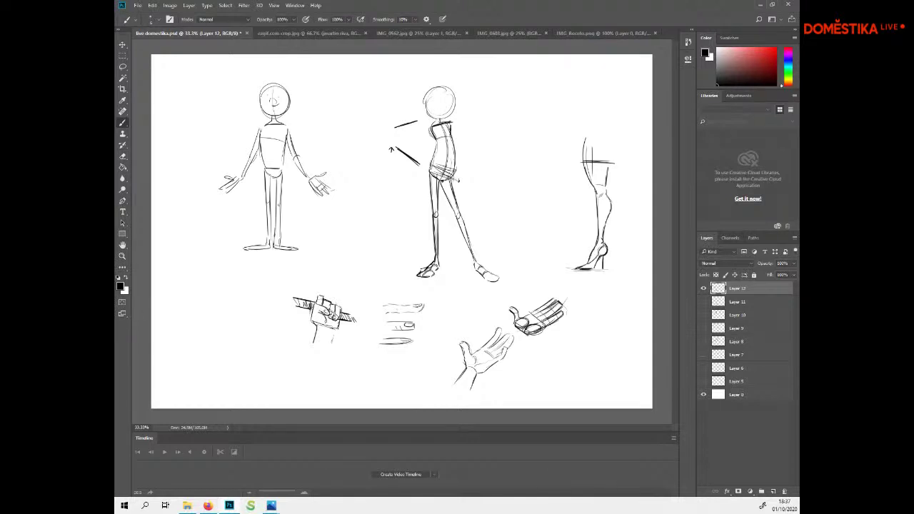
{"action": "key", "text": "e"}
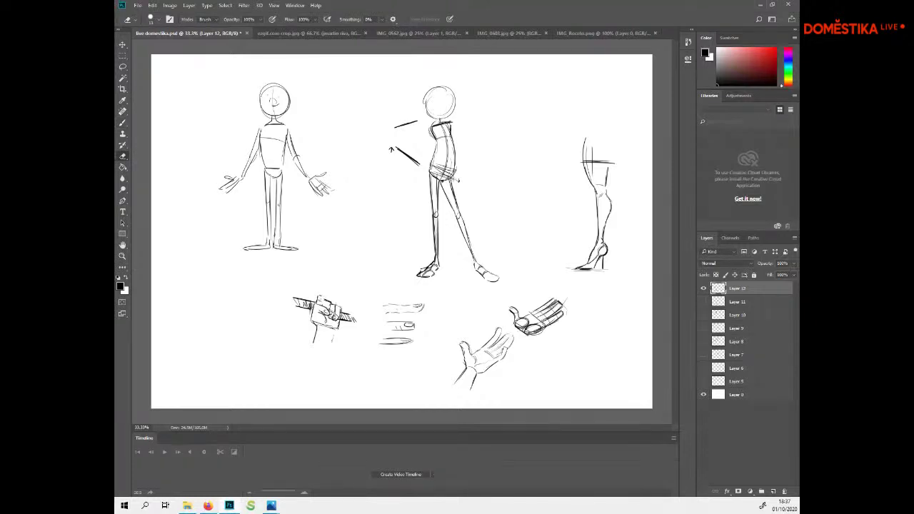
{"action": "key", "text": "b"}
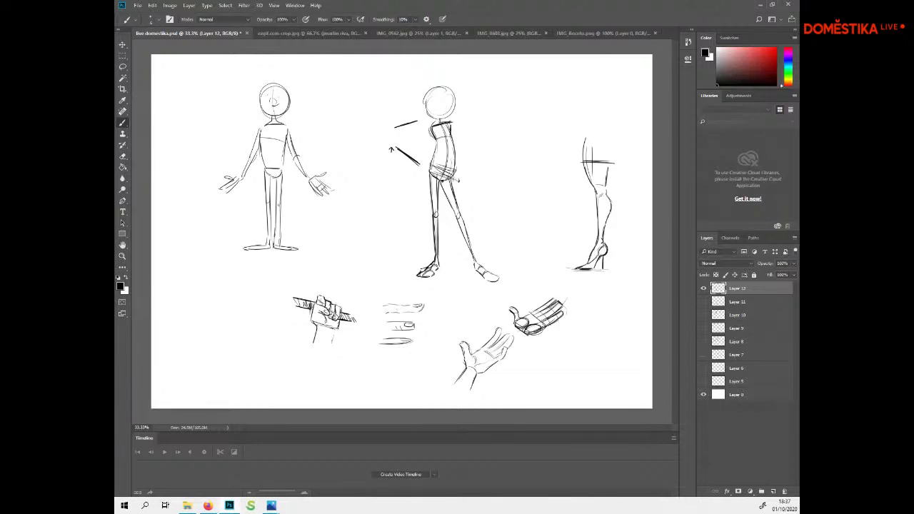
Sketch a small angled shape with a few short strokes between the two standing figures
{"action": "left_click_drag", "start_coordinate": [336, 259], "coordinate": [358, 268]}
{"action": "mouse_move", "coordinate": [358, 268]}
{"action": "left_mouse_down"}
{"action": "mouse_move", "coordinate": [332, 263]}
{"action": "mouse_move", "coordinate": [355, 283]}
{"action": "mouse_move", "coordinate": [320, 267]}
{"action": "mouse_move", "coordinate": [344, 234]}
{"action": "mouse_move", "coordinate": [355, 237]}
{"action": "mouse_move", "coordinate": [359, 272]}
{"action": "left_mouse_up"}
{"action": "left_click_drag", "start_coordinate": [344, 238], "coordinate": [344, 261]}
{"action": "left_click_drag", "start_coordinate": [348, 254], "coordinate": [357, 268]}
Hide Layer 12, switch to the ezgif.com-crop.jpg document and enlarge its character line-up for review
{"action": "left_click", "coordinate": [704, 289]}
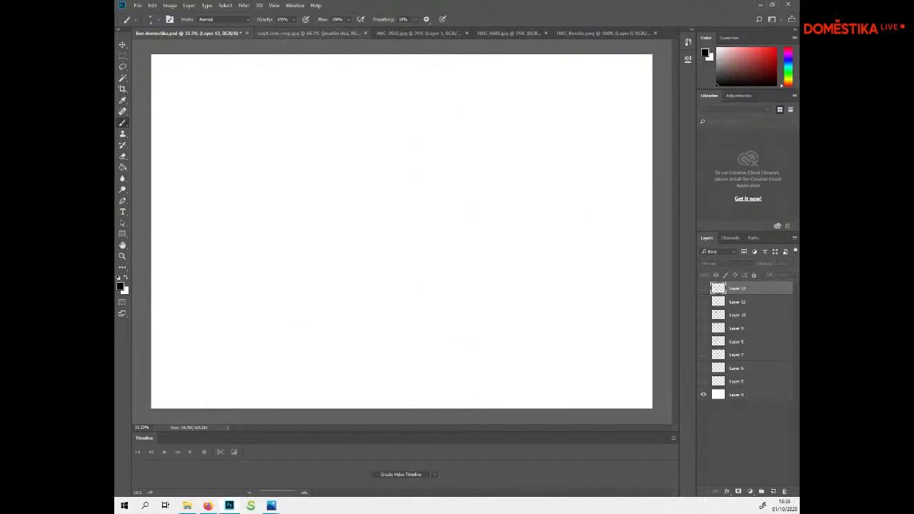
{"action": "left_click", "coordinate": [307, 32]}
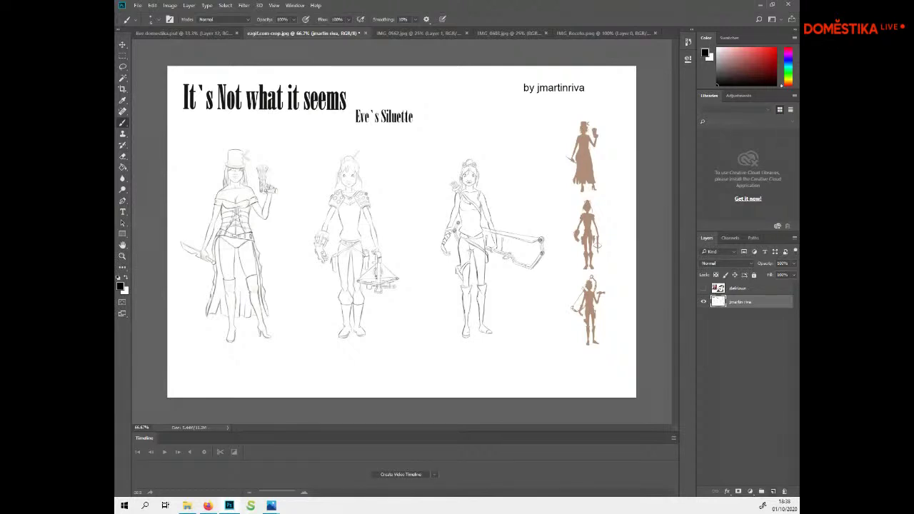
{"action": "key", "text": "ctrl+plus"}
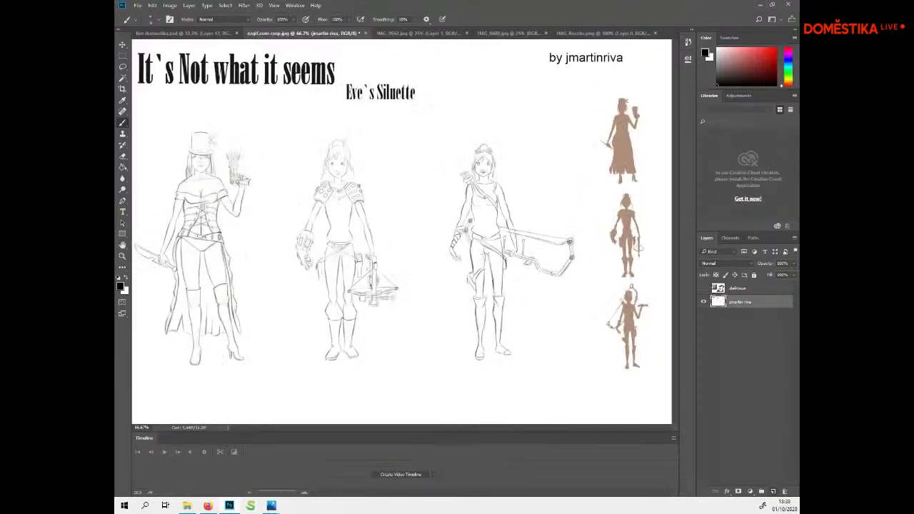
Add a new layer above the line-up drawing and set the foreground colour to red
{"action": "left_click_drag", "start_coordinate": [404, 171], "coordinate": [543, 159]}
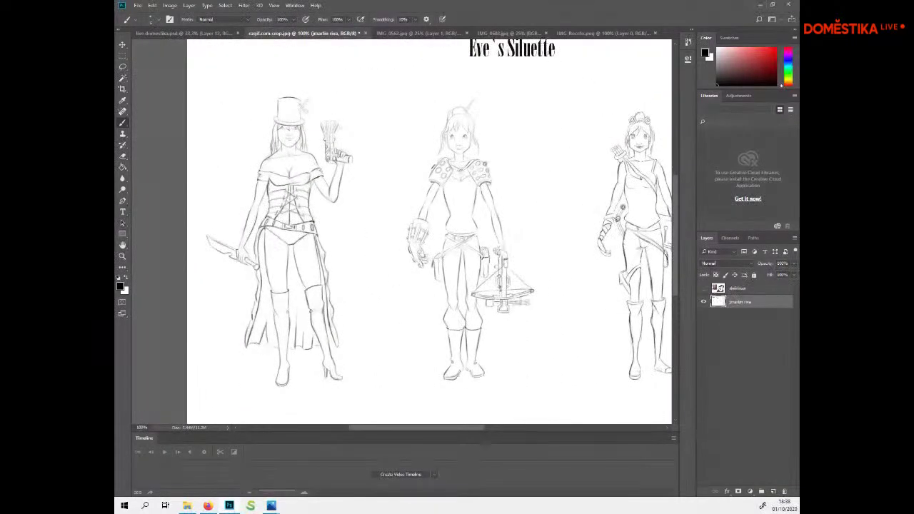
{"action": "left_click", "coordinate": [773, 492]}
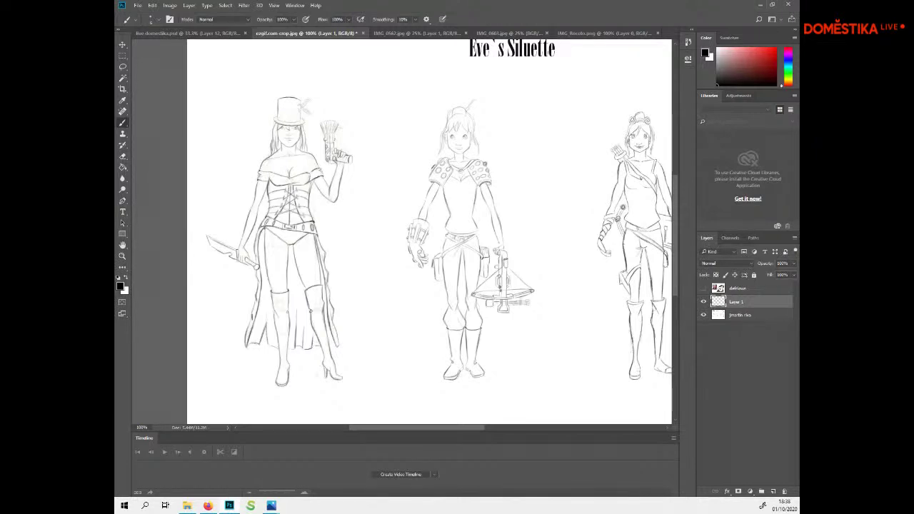
{"action": "left_click_drag", "start_coordinate": [312, 215], "coordinate": [270, 216]}
{"action": "key", "text": "ctrl+z"}
{"action": "key", "text": "ctrl+z"}
{"action": "left_click", "coordinate": [120, 287]}
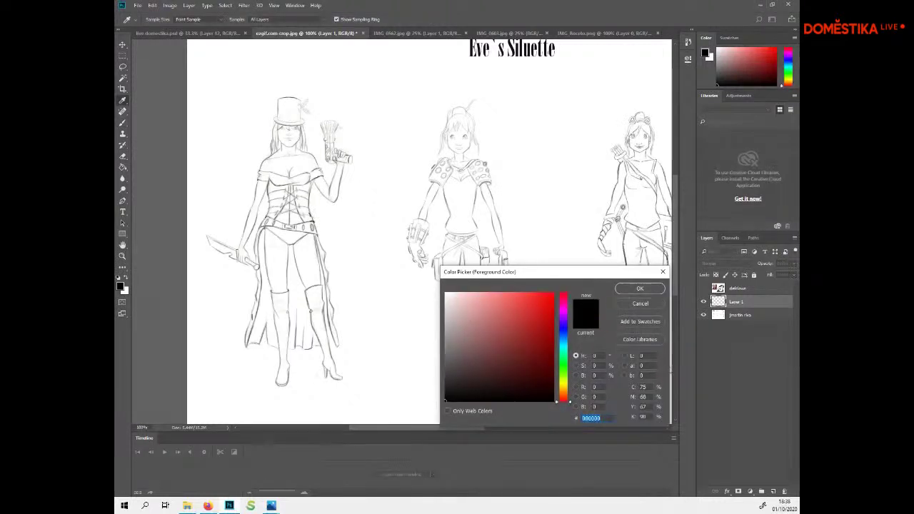
{"action": "left_click", "coordinate": [526, 309]}
{"action": "left_click", "coordinate": [639, 288]}
Trace the top-hat woman's belt, including its buckle details, in red
{"action": "left_click_drag", "start_coordinate": [313, 215], "coordinate": [266, 215]}
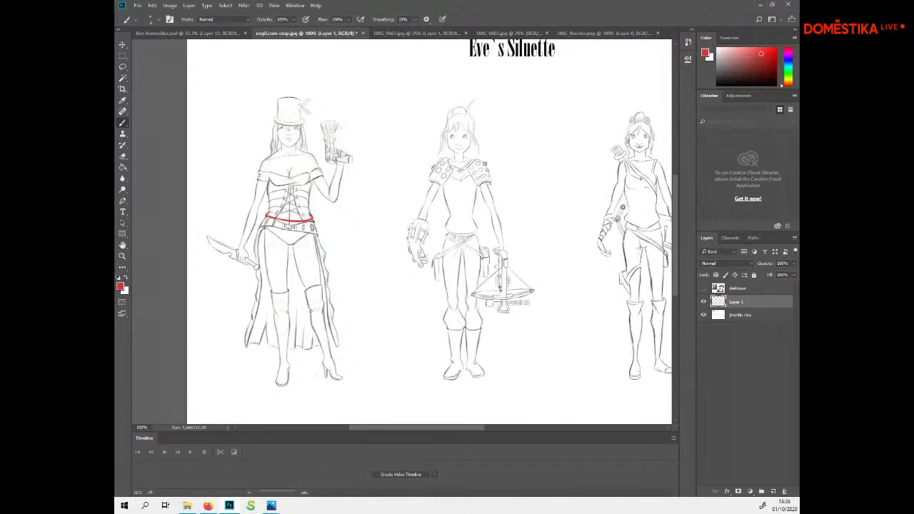
{"action": "mouse_move", "coordinate": [315, 232]}
{"action": "left_mouse_down"}
{"action": "mouse_move", "coordinate": [263, 225]}
{"action": "mouse_move", "coordinate": [315, 229]}
{"action": "left_mouse_up"}
{"action": "left_click_drag", "start_coordinate": [264, 213], "coordinate": [262, 223]}
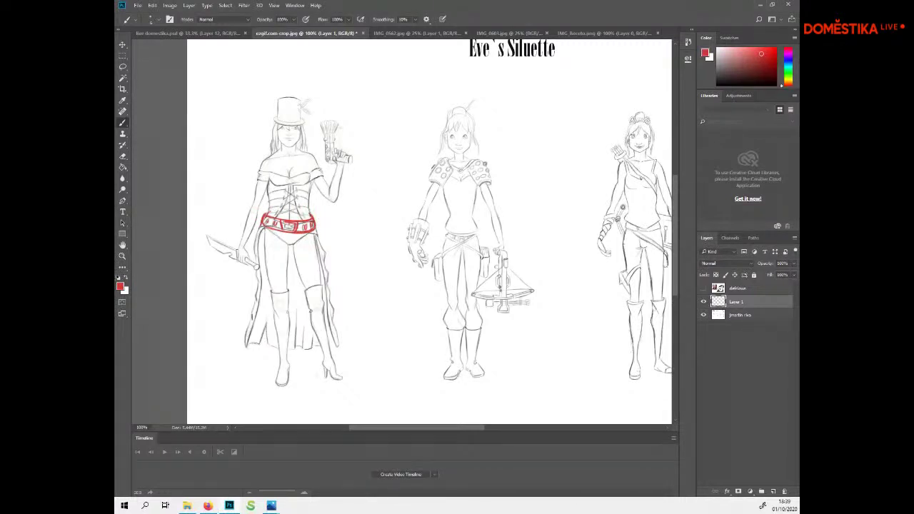
Draw a red curve down one side of the top-hat woman's torso and nudge it slightly outwards
{"action": "left_click_drag", "start_coordinate": [309, 166], "coordinate": [310, 188]}
{"action": "left_click_drag", "start_coordinate": [310, 189], "coordinate": [306, 205]}
{"action": "left_click", "coordinate": [123, 67]}
{"action": "left_click_drag", "start_coordinate": [308, 161], "coordinate": [308, 208]}
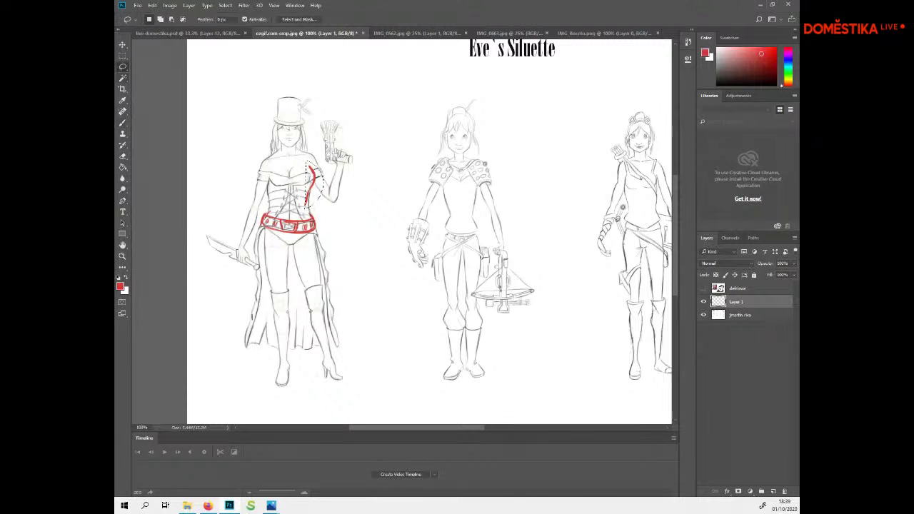
{"action": "left_click", "coordinate": [122, 44]}
{"action": "key", "text": "shift+Down"}
{"action": "key", "text": "shift+Down"}
{"action": "key", "text": "shift+Down"}
{"action": "key", "text": "Up"}
{"action": "key", "text": "Up"}
{"action": "key", "text": "Up"}
{"action": "key", "text": "Up"}
{"action": "key", "text": "Up"}
{"action": "key", "text": "Up"}
{"action": "key", "text": "Up"}
{"action": "key", "text": "Up"}
{"action": "key", "text": "Up"}
{"action": "key", "text": "Up"}
{"action": "key", "text": "Up"}
{"action": "key", "text": "Up"}
{"action": "key", "text": "Up"}
{"action": "key", "text": "Up"}
{"action": "key", "text": "Up"}
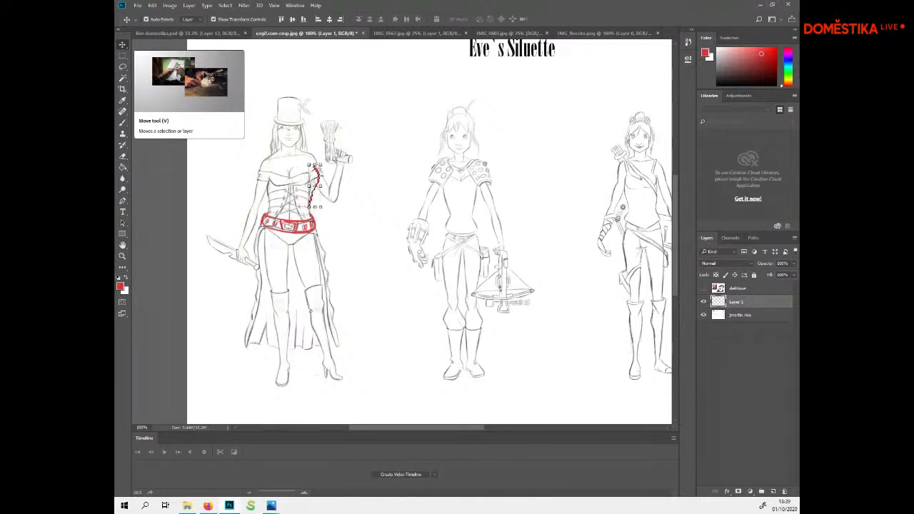
{"action": "key", "text": "ctrl+d"}
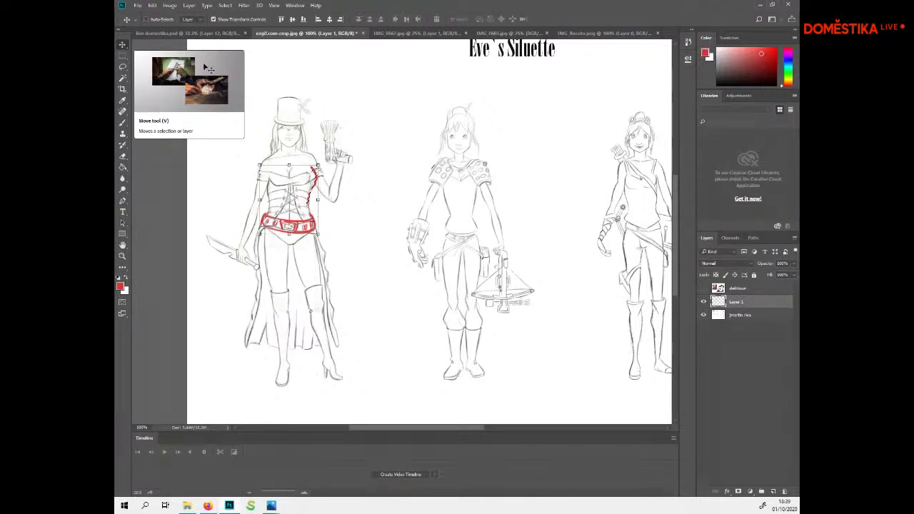
Draw a red waistline across the top-hat woman's corset and erase the traced belt
{"action": "key", "text": "b"}
{"action": "mouse_move", "coordinate": [311, 205]}
{"action": "left_mouse_down"}
{"action": "mouse_move", "coordinate": [318, 216]}
{"action": "mouse_move", "coordinate": [306, 231]}
{"action": "mouse_move", "coordinate": [264, 223]}
{"action": "mouse_move", "coordinate": [317, 215]}
{"action": "mouse_move", "coordinate": [271, 205]}
{"action": "left_mouse_up"}
{"action": "key", "text": "e"}
{"action": "key", "text": "b"}
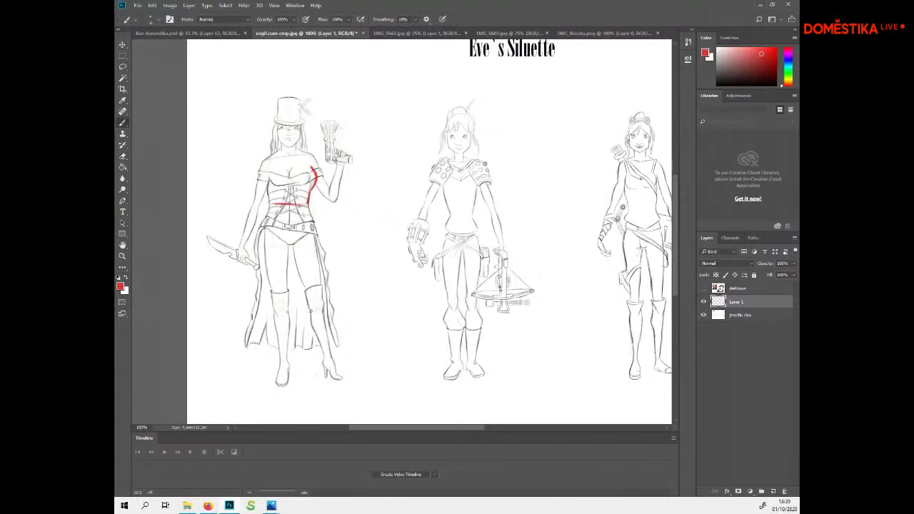
Mark the torso length beside the second and third women with vertical red bracket lines
{"action": "mouse_move", "coordinate": [507, 186]}
{"action": "left_mouse_down"}
{"action": "mouse_move", "coordinate": [510, 231]}
{"action": "mouse_move", "coordinate": [511, 183]}
{"action": "left_mouse_up"}
{"action": "left_click_drag", "start_coordinate": [605, 181], "coordinate": [607, 227]}
{"action": "left_click_drag", "start_coordinate": [598, 180], "coordinate": [610, 179]}
Draw the top-hat woman's V-shaped pelvis and outline the thigh on her knife side in red
{"action": "mouse_move", "coordinate": [306, 210]}
{"action": "left_mouse_down"}
{"action": "mouse_move", "coordinate": [289, 228]}
{"action": "mouse_move", "coordinate": [275, 214]}
{"action": "mouse_move", "coordinate": [258, 243]}
{"action": "left_mouse_up"}
{"action": "key", "text": "ctrl+z"}
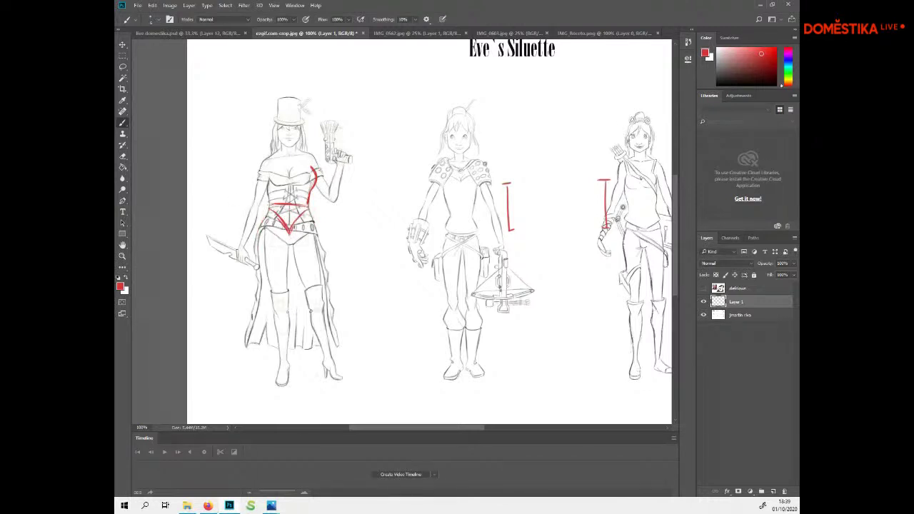
{"action": "mouse_move", "coordinate": [308, 205]}
{"action": "left_mouse_down"}
{"action": "mouse_move", "coordinate": [270, 208]}
{"action": "mouse_move", "coordinate": [256, 261]}
{"action": "left_mouse_up"}
{"action": "mouse_move", "coordinate": [288, 229]}
{"action": "left_mouse_down"}
{"action": "mouse_move", "coordinate": [283, 280]}
{"action": "mouse_move", "coordinate": [273, 289]}
{"action": "left_mouse_up"}
Sketch the knee and lower leg on the knife side in red, redoing the shin strokes
{"action": "mouse_move", "coordinate": [260, 255]}
{"action": "left_mouse_down"}
{"action": "mouse_move", "coordinate": [284, 291]}
{"action": "mouse_move", "coordinate": [292, 353]}
{"action": "left_mouse_up"}
{"action": "left_click_drag", "start_coordinate": [271, 287], "coordinate": [291, 368]}
{"action": "key", "text": "ctrl+z"}
{"action": "key", "text": "ctrl+z"}
{"action": "key", "text": "ctrl+z"}
{"action": "left_click_drag", "start_coordinate": [291, 323], "coordinate": [293, 369]}
{"action": "left_click_drag", "start_coordinate": [271, 288], "coordinate": [289, 369]}
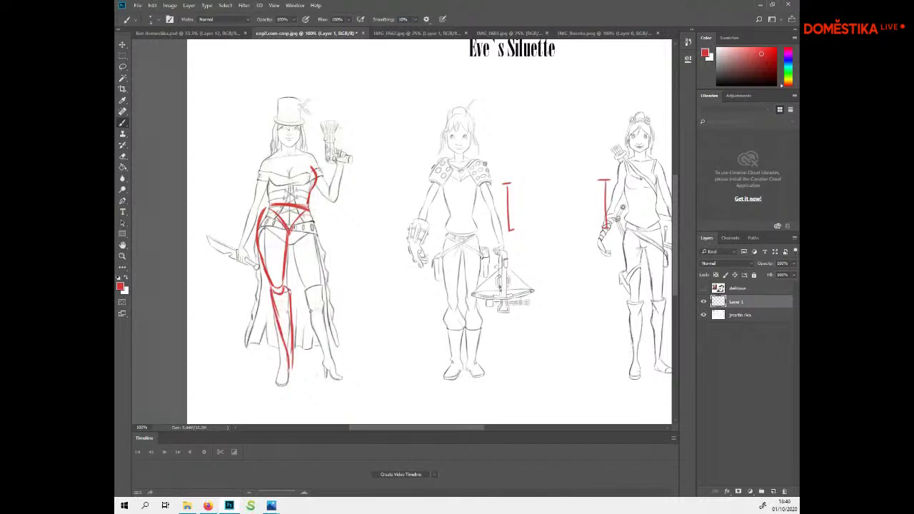
Redraw the knife-side calf lines down to the ankle and outline the shoe in red
{"action": "key", "text": "ctrl+z"}
{"action": "key", "text": "ctrl+z"}
{"action": "key", "text": "ctrl+z"}
{"action": "left_click_drag", "start_coordinate": [276, 310], "coordinate": [289, 355]}
{"action": "key", "text": "ctrl+z"}
{"action": "key", "text": "ctrl+z"}
{"action": "mouse_move", "coordinate": [292, 366]}
{"action": "left_mouse_down"}
{"action": "mouse_move", "coordinate": [291, 382]}
{"action": "mouse_move", "coordinate": [276, 387]}
{"action": "mouse_move", "coordinate": [284, 368]}
{"action": "mouse_move", "coordinate": [291, 383]}
{"action": "left_mouse_up"}
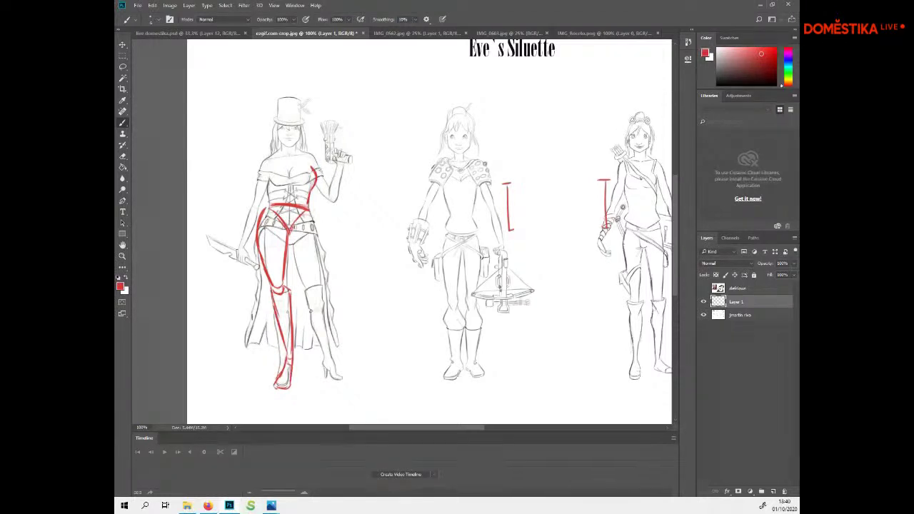
Outline the thigh and knee on the top-hat woman's pistol side in red
{"action": "mouse_move", "coordinate": [291, 207]}
{"action": "left_mouse_down"}
{"action": "mouse_move", "coordinate": [307, 213]}
{"action": "mouse_move", "coordinate": [328, 284]}
{"action": "mouse_move", "coordinate": [315, 292]}
{"action": "mouse_move", "coordinate": [323, 287]}
{"action": "left_mouse_up"}
{"action": "left_click_drag", "start_coordinate": [290, 236], "coordinate": [335, 325]}
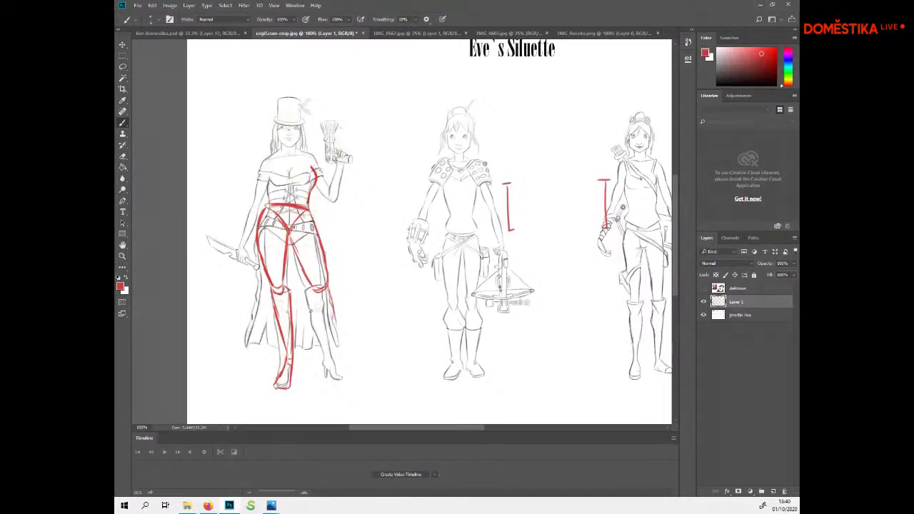
{"action": "key", "text": "ctrl+z"}
Add the boot-top band above the pistol-side knee and outline the lower leg in red
{"action": "mouse_move", "coordinate": [306, 274]}
{"action": "left_mouse_down"}
{"action": "mouse_move", "coordinate": [326, 264]}
{"action": "mouse_move", "coordinate": [337, 339]}
{"action": "left_mouse_up"}
{"action": "mouse_move", "coordinate": [330, 303]}
{"action": "left_mouse_down"}
{"action": "mouse_move", "coordinate": [339, 361]}
{"action": "mouse_move", "coordinate": [306, 313]}
{"action": "mouse_move", "coordinate": [331, 352]}
{"action": "left_mouse_up"}
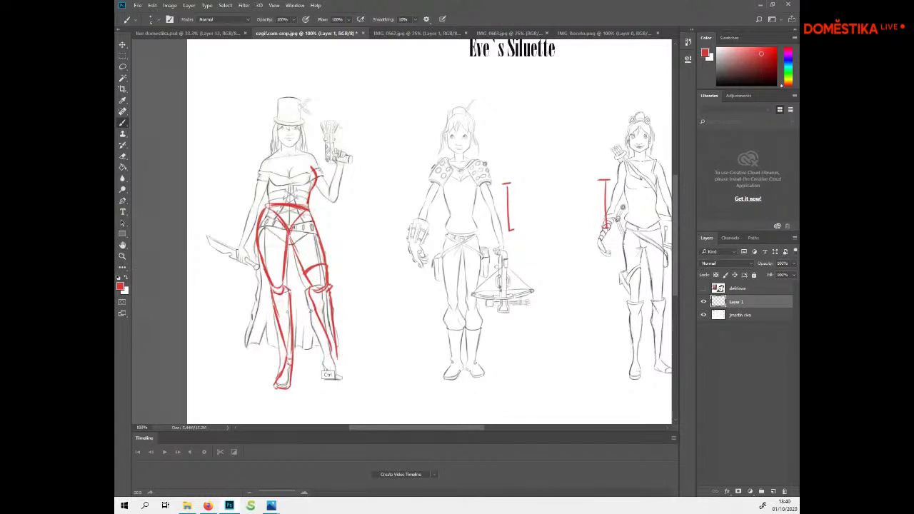
{"action": "left_click_drag", "start_coordinate": [319, 319], "coordinate": [326, 362]}
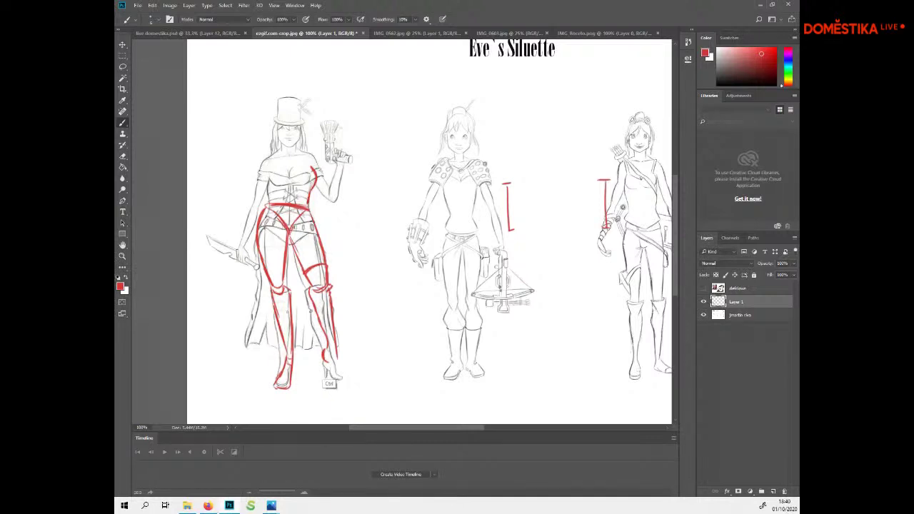
{"action": "mouse_move", "coordinate": [326, 393]}
{"action": "left_mouse_down"}
{"action": "mouse_move", "coordinate": [348, 392]}
{"action": "mouse_move", "coordinate": [342, 397]}
{"action": "left_mouse_up"}
{"action": "key", "text": "ctrl+z"}
{"action": "key", "text": "ctrl+z"}
{"action": "left_click_drag", "start_coordinate": [326, 351], "coordinate": [347, 381]}
{"action": "key", "text": "ctrl+z"}
{"action": "left_click_drag", "start_coordinate": [339, 366], "coordinate": [336, 381]}
{"action": "key", "text": "l"}
{"action": "mouse_move", "coordinate": [316, 370]}
{"action": "left_mouse_down"}
{"action": "mouse_move", "coordinate": [327, 349]}
{"action": "mouse_move", "coordinate": [315, 368]}
{"action": "left_mouse_up"}
{"action": "key", "text": "Delete"}
{"action": "key", "text": "ctrl+d"}
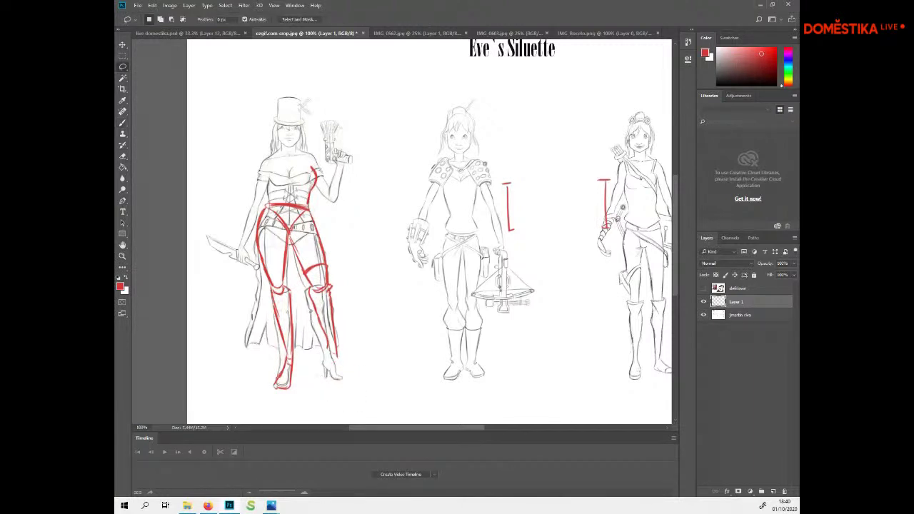
Draw the ankle and high-heeled shoe of the pistol-side leg in red
{"action": "key", "text": "b"}
{"action": "mouse_move", "coordinate": [333, 372]}
{"action": "left_mouse_down"}
{"action": "mouse_move", "coordinate": [344, 371]}
{"action": "mouse_move", "coordinate": [333, 385]}
{"action": "mouse_move", "coordinate": [328, 377]}
{"action": "mouse_move", "coordinate": [347, 381]}
{"action": "mouse_move", "coordinate": [327, 370]}
{"action": "mouse_move", "coordinate": [325, 378]}
{"action": "mouse_move", "coordinate": [340, 362]}
{"action": "mouse_move", "coordinate": [335, 350]}
{"action": "mouse_move", "coordinate": [347, 382]}
{"action": "left_mouse_up"}
{"action": "key", "text": "e"}
{"action": "key", "text": "b"}
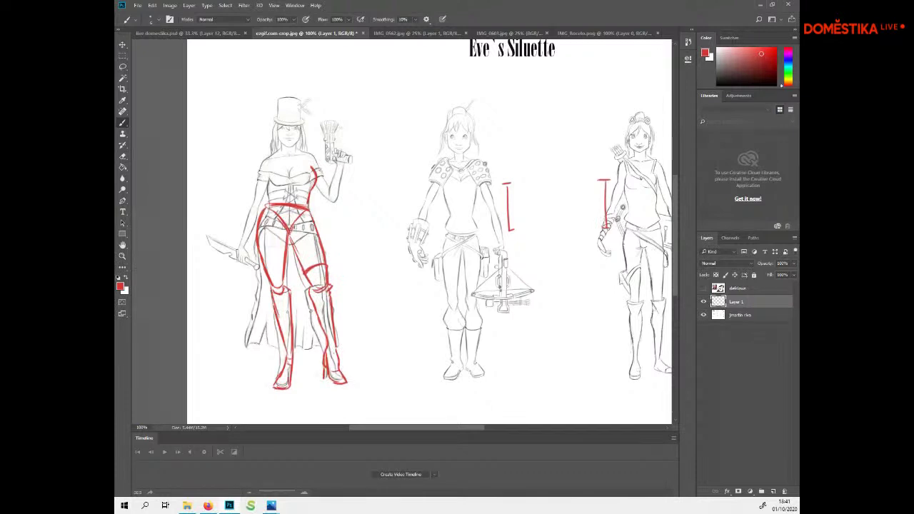
Draw a lower curved waistline in red and delete the earlier straight one above it
{"action": "left_click_drag", "start_coordinate": [267, 208], "coordinate": [309, 212]}
{"action": "key", "text": "l"}
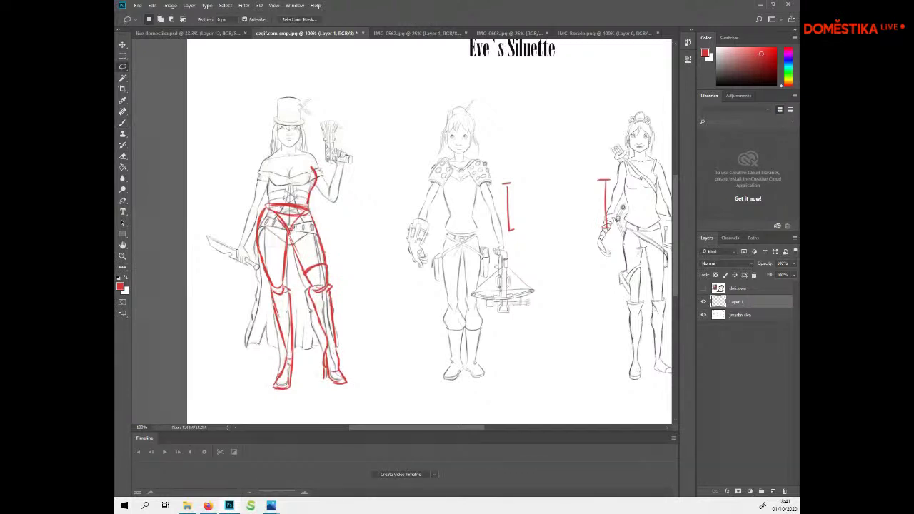
{"action": "left_click_drag", "start_coordinate": [267, 206], "coordinate": [269, 203]}
{"action": "key", "text": "Delete"}
{"action": "key", "text": "b"}
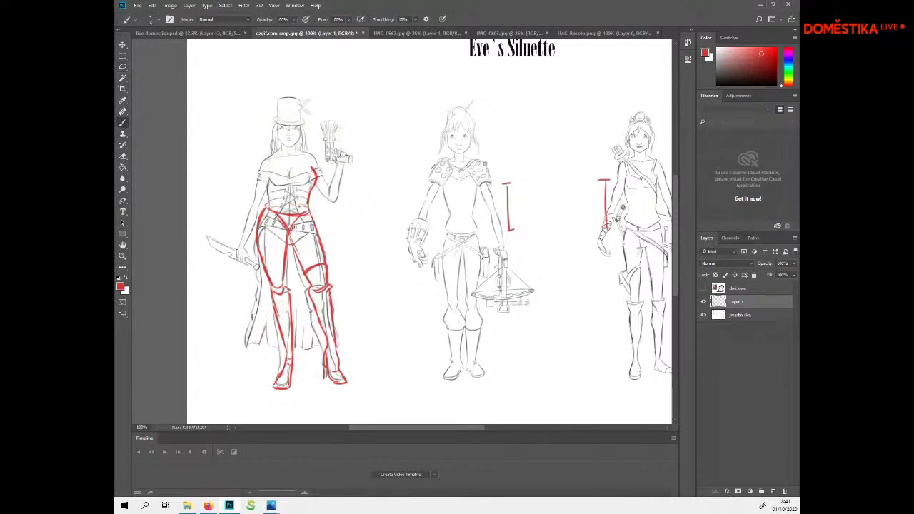
Close the waist band and outline the top-hat woman's torso, bust and upper chest in red
{"action": "left_click_drag", "start_coordinate": [266, 208], "coordinate": [307, 211]}
{"action": "mouse_move", "coordinate": [268, 179]}
{"action": "left_mouse_down"}
{"action": "mouse_move", "coordinate": [276, 201]}
{"action": "mouse_move", "coordinate": [265, 211]}
{"action": "mouse_move", "coordinate": [310, 189]}
{"action": "mouse_move", "coordinate": [284, 172]}
{"action": "mouse_move", "coordinate": [309, 158]}
{"action": "left_mouse_up"}
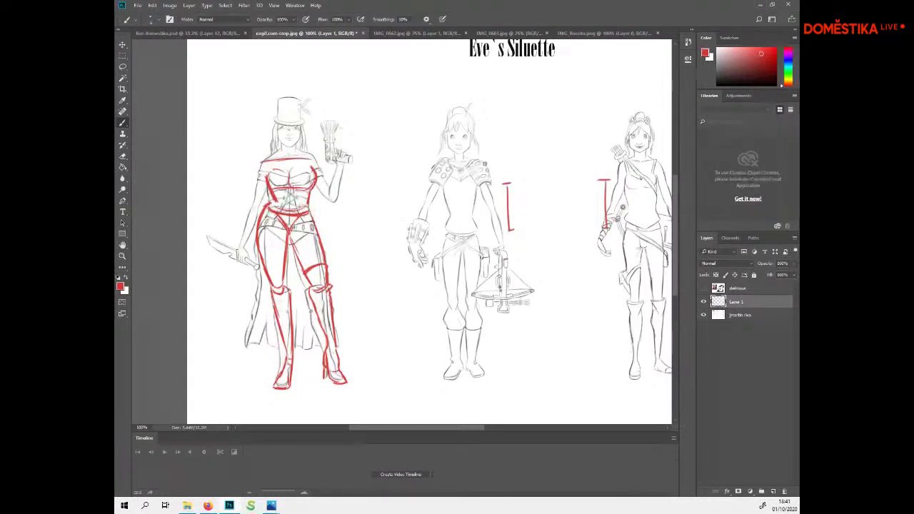
Nudge the whole red sketch slightly upwards over the top-hat woman
{"action": "left_click", "coordinate": [122, 44]}
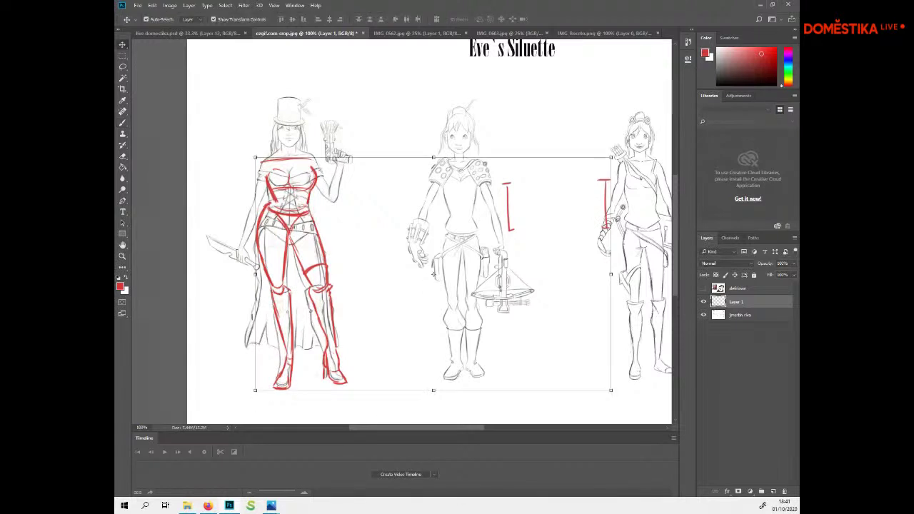
{"action": "key", "text": "Up"}
{"action": "key", "text": "Up"}
{"action": "key", "text": "Up"}
{"action": "key", "text": "Up"}
{"action": "key", "text": "Up"}
{"action": "key", "text": "Up"}
{"action": "key", "text": "Up"}
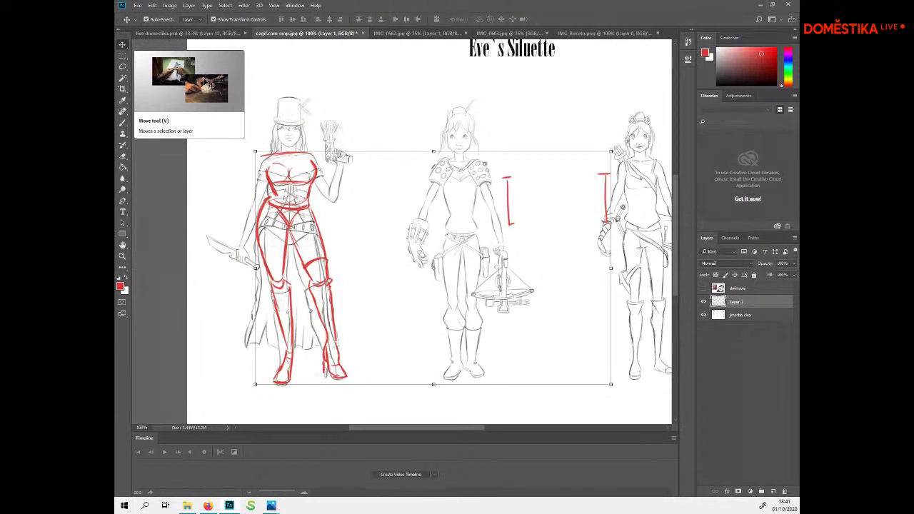
Outline the top-hat woman's raised arm and her hand holding the pistol in red
{"action": "key", "text": "b"}
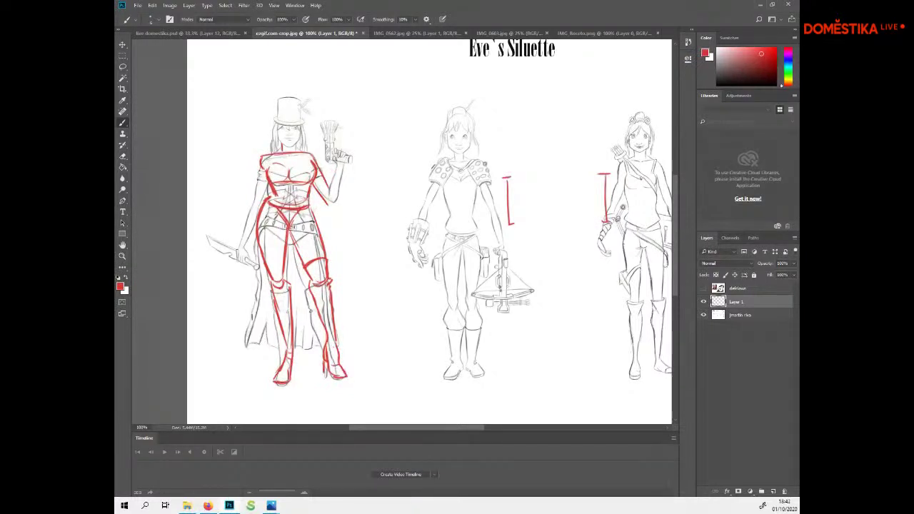
{"action": "left_click_drag", "start_coordinate": [342, 163], "coordinate": [334, 204]}
{"action": "left_click_drag", "start_coordinate": [335, 164], "coordinate": [330, 187]}
{"action": "left_click_drag", "start_coordinate": [337, 167], "coordinate": [326, 200]}
{"action": "key", "text": "e"}
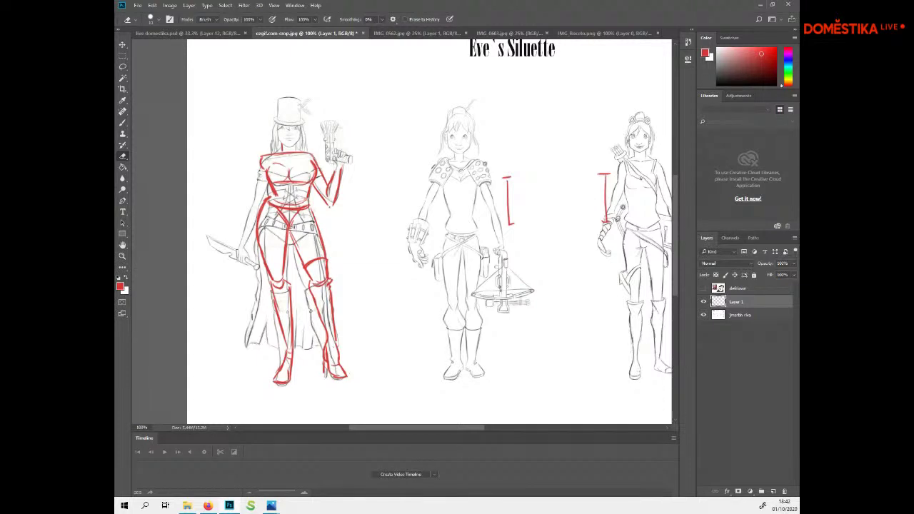
{"action": "key", "text": "b"}
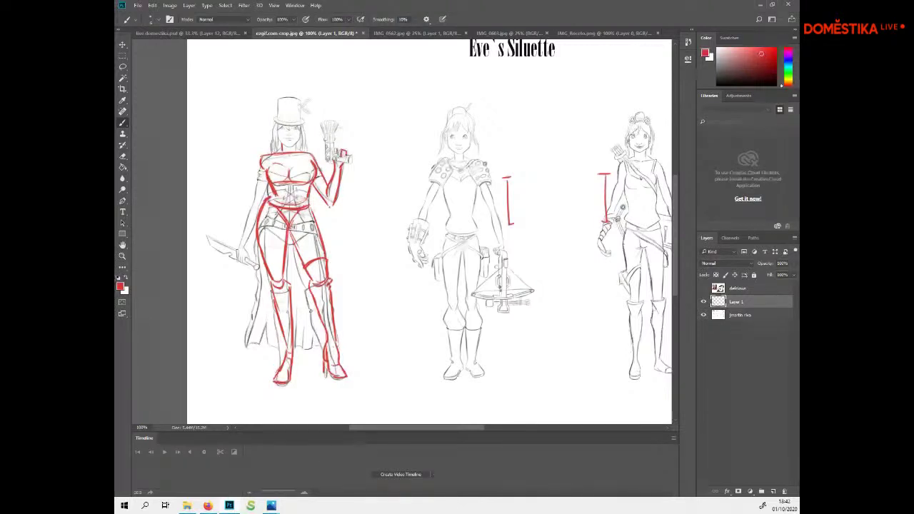
{"action": "left_click_drag", "start_coordinate": [333, 135], "coordinate": [326, 160]}
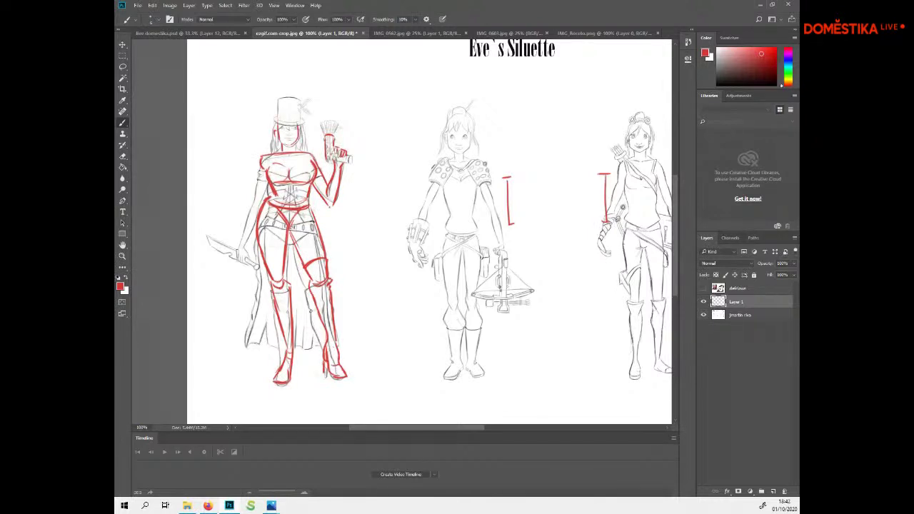
Draw the top hat's curved brim and tall crown in red
{"action": "left_click_drag", "start_coordinate": [306, 122], "coordinate": [272, 127]}
{"action": "mouse_move", "coordinate": [298, 99]}
{"action": "left_mouse_down"}
{"action": "mouse_move", "coordinate": [301, 120]}
{"action": "mouse_move", "coordinate": [276, 98]}
{"action": "mouse_move", "coordinate": [279, 120]}
{"action": "mouse_move", "coordinate": [302, 119]}
{"action": "left_mouse_up"}
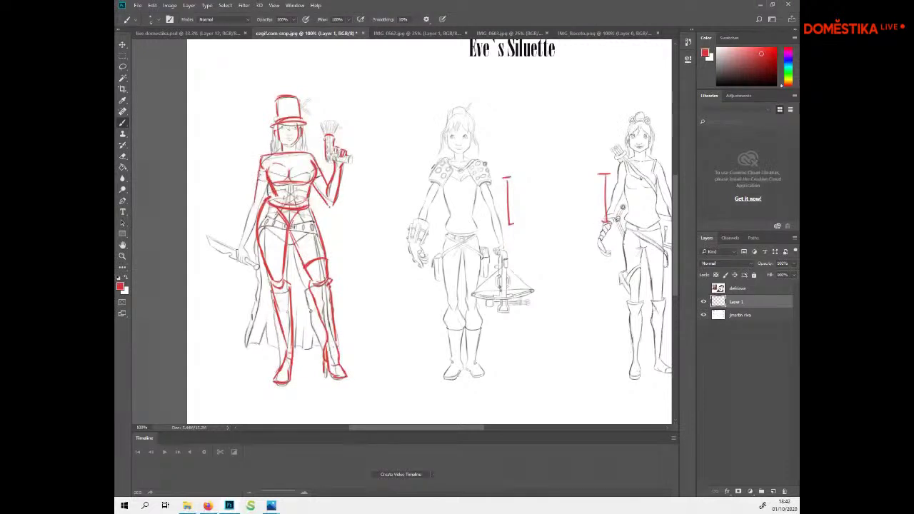
Add the hip line, the corset's front panel and the bust curves to the red sketch
{"action": "left_click_drag", "start_coordinate": [309, 207], "coordinate": [320, 228]}
{"action": "left_click_drag", "start_coordinate": [281, 183], "coordinate": [281, 200]}
{"action": "left_click_drag", "start_coordinate": [316, 168], "coordinate": [289, 176]}
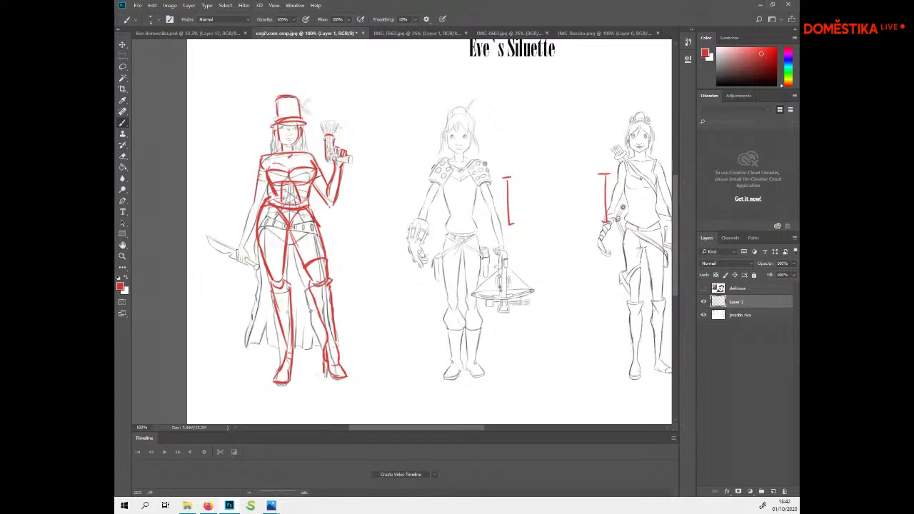
Add a new layer beneath the red sketch and fill it with white
{"action": "left_click", "coordinate": [122, 44]}
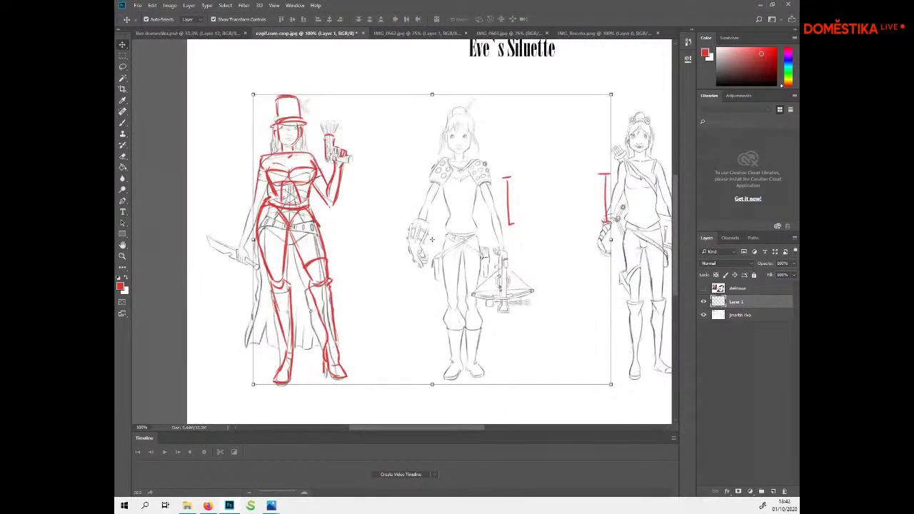
{"action": "left_click", "coordinate": [773, 492]}
{"action": "left_click_drag", "start_coordinate": [739, 302], "coordinate": [739, 321]}
{"action": "key", "text": "x"}
{"action": "key", "text": "g"}
{"action": "left_click", "coordinate": [443, 166]}
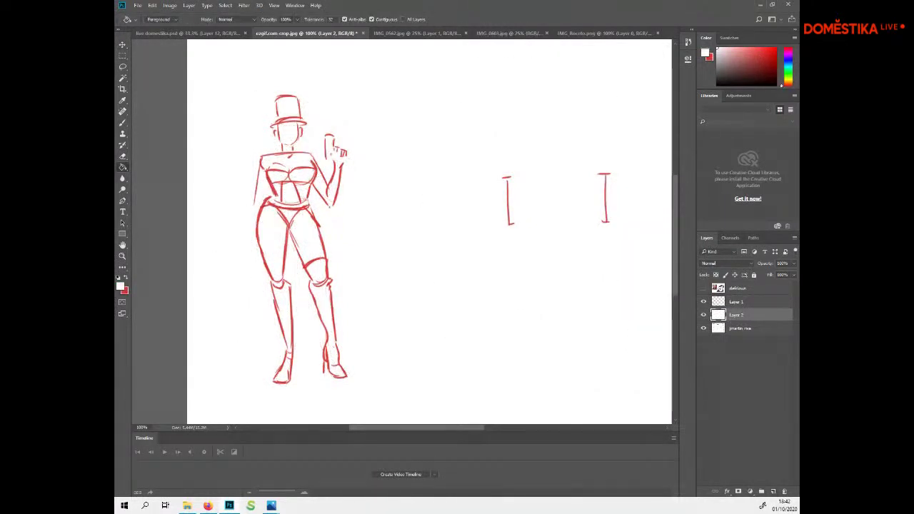
Compare the red sketch with the original line-up by toggling Layer 1 and Layer 2 visibility
{"action": "left_click", "coordinate": [122, 45]}
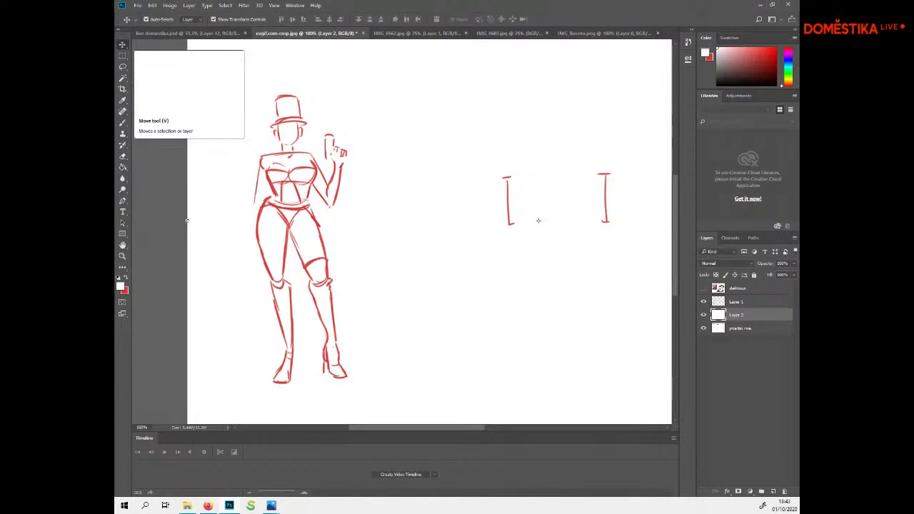
{"action": "left_click", "coordinate": [704, 315]}
{"action": "left_click", "coordinate": [704, 315]}
{"action": "left_click", "coordinate": [704, 315]}
{"action": "left_click", "coordinate": [704, 303]}
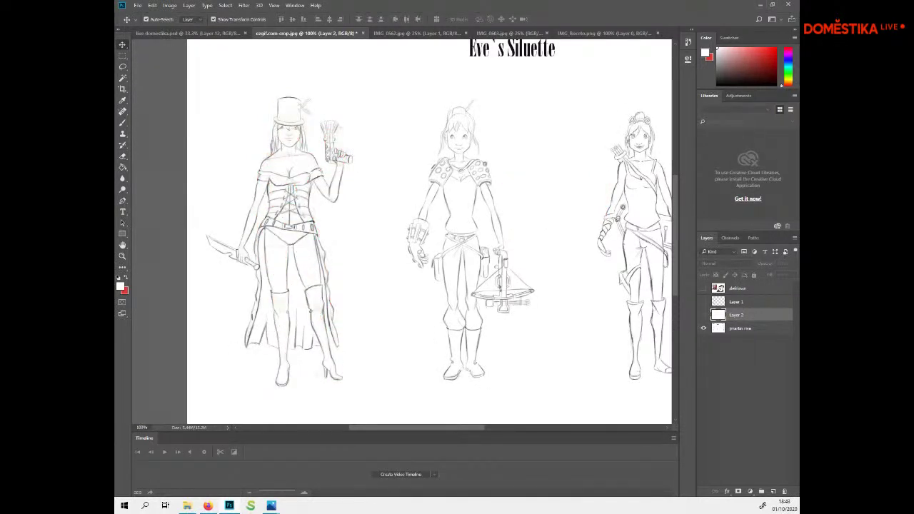
{"action": "left_click", "coordinate": [704, 315]}
{"action": "left_click", "coordinate": [704, 301]}
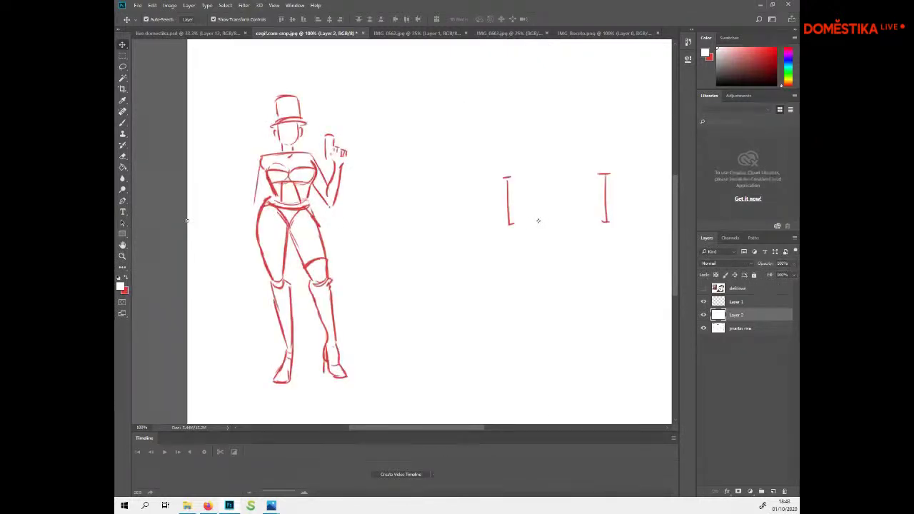
Hide Layer 1 and Layer 2 and bring the original line-up with its title into view
{"action": "left_click", "coordinate": [704, 301]}
{"action": "left_click", "coordinate": [703, 314]}
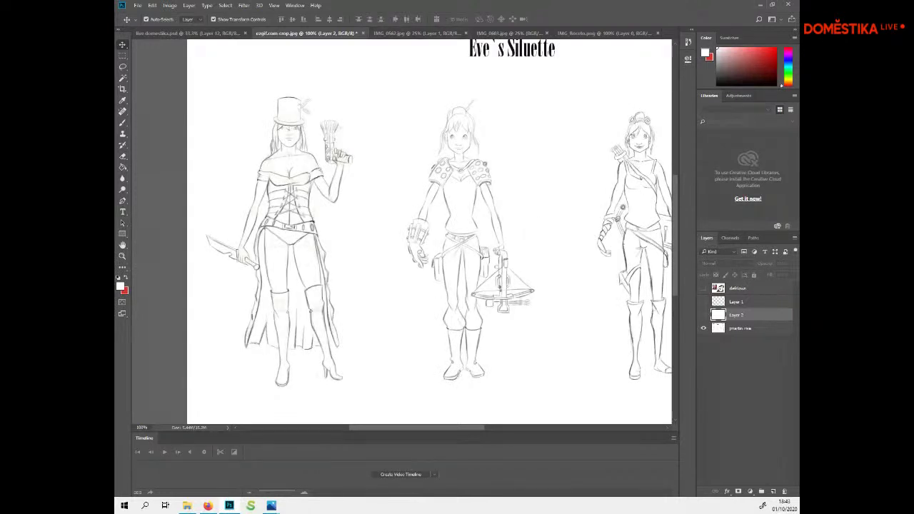
{"action": "left_click_drag", "start_coordinate": [429, 214], "coordinate": [360, 260]}
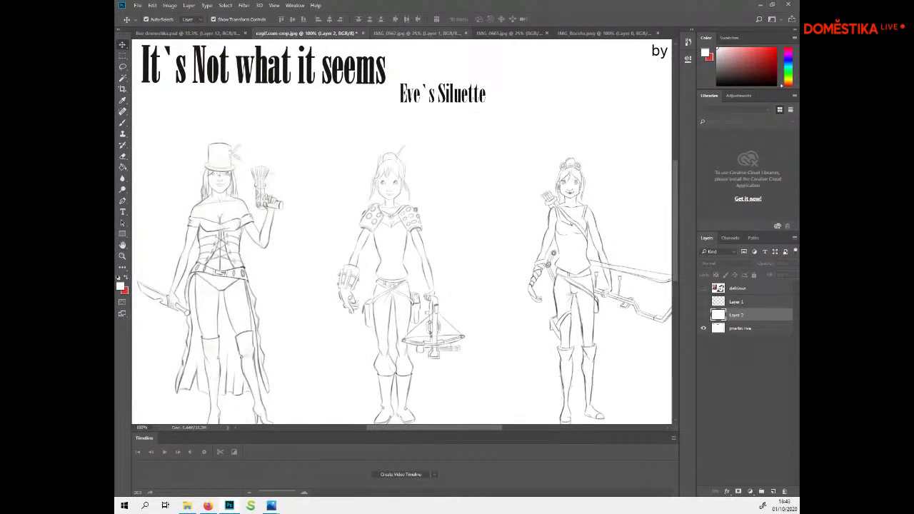
Switch to IMG_0562.jpg and add a new layer above the photographed pencil sketches
{"action": "left_click", "coordinate": [416, 33]}
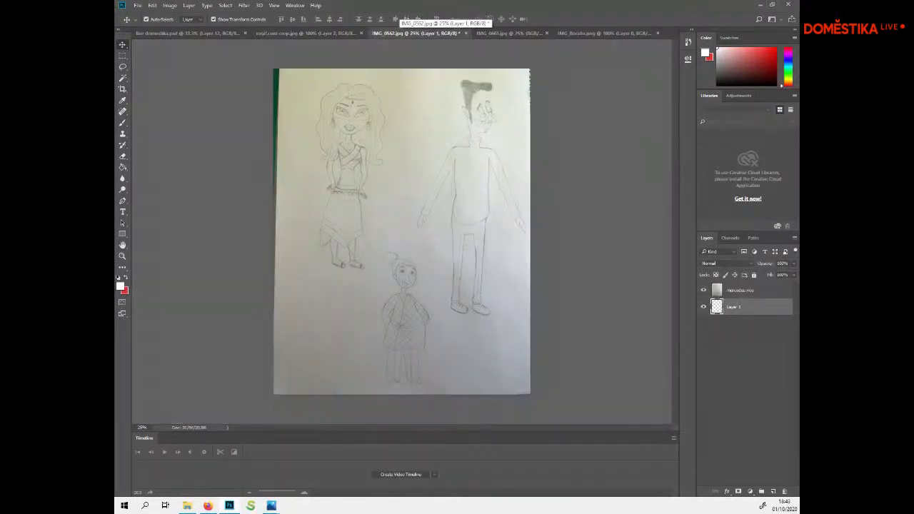
{"action": "left_click", "coordinate": [774, 491]}
{"action": "key", "text": "b"}
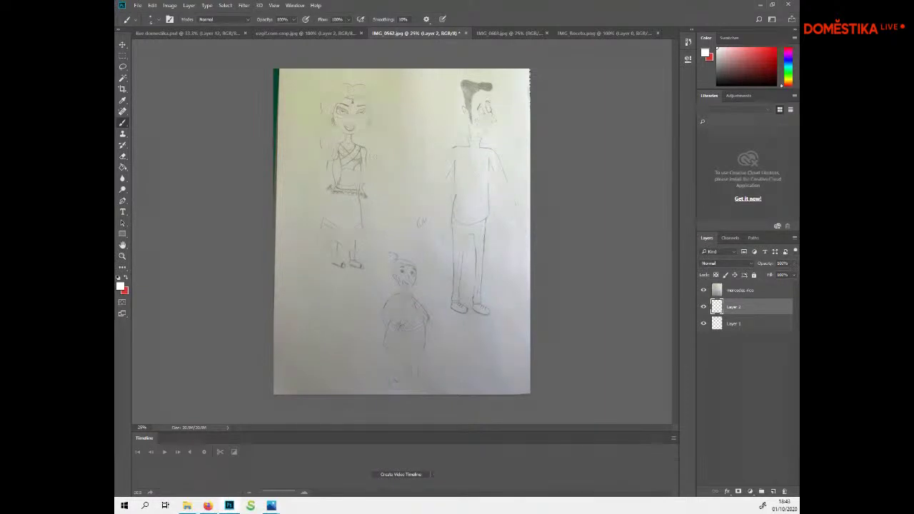
{"action": "left_click_drag", "start_coordinate": [743, 307], "coordinate": [743, 287]}
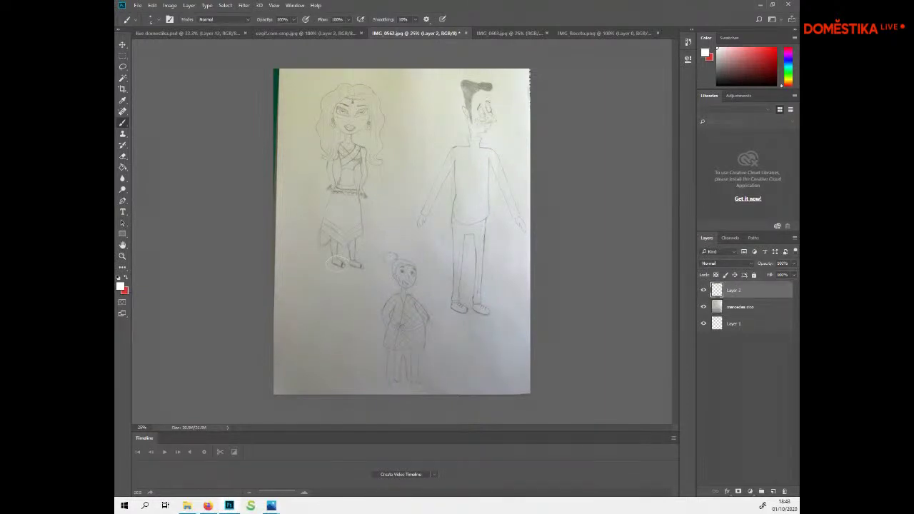
{"action": "key", "text": "ctrl+bracketleft"}
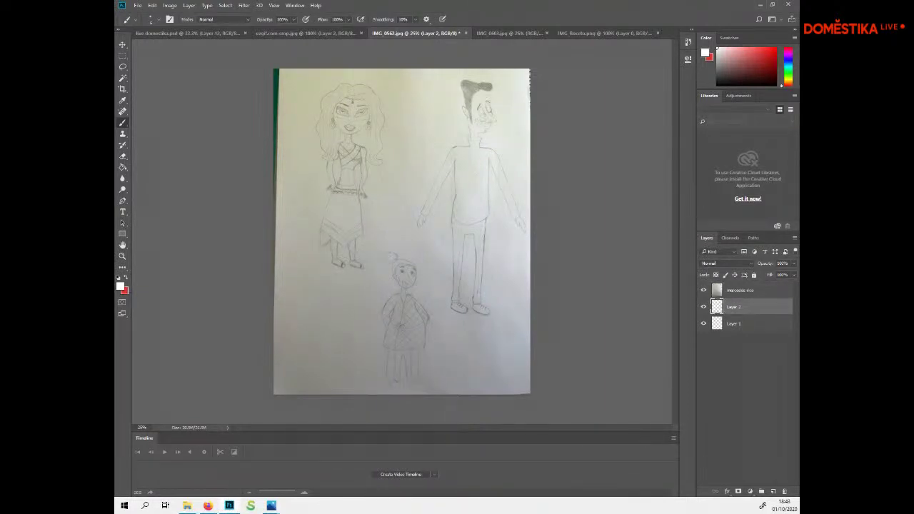
{"action": "key", "text": "ctrl+bracketright"}
{"action": "key", "text": "ctrl+z"}
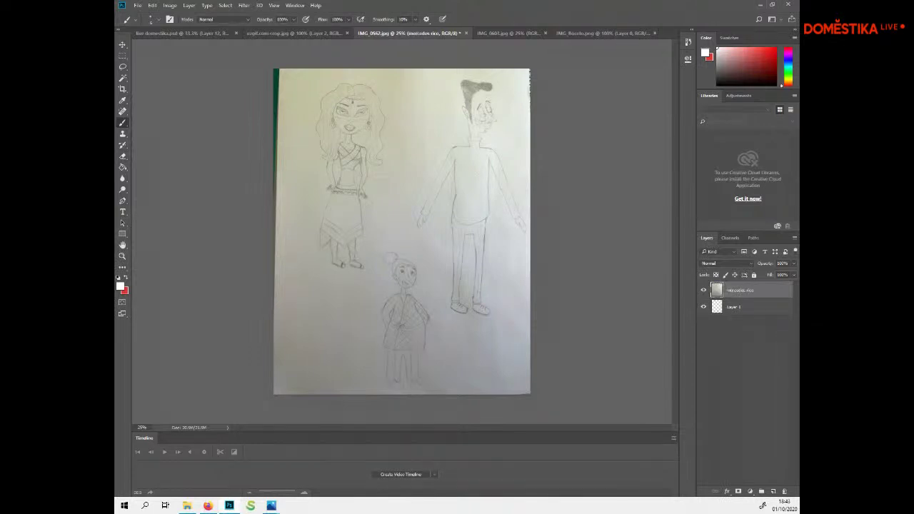
{"action": "key", "text": "ctrl+z"}
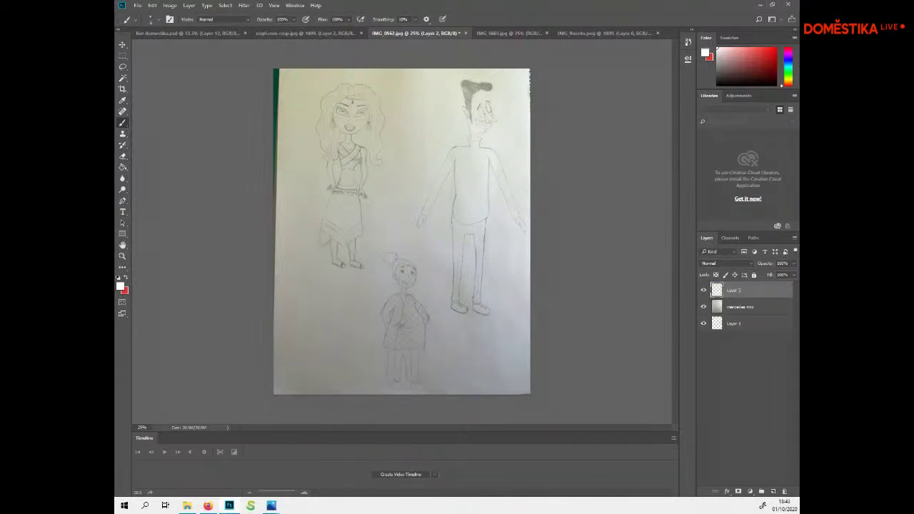
Make red the brush colour and sketch the long-haired woman's hips, waist and one leg with its foot over the pencil drawing
{"action": "key", "text": "ctrl+bracketleft"}
{"action": "key", "text": "ctrl+bracketright"}
{"action": "key", "text": "ctrl+bracketleft"}
{"action": "key", "text": "x"}
{"action": "key", "text": "ctrl+bracketright"}
{"action": "key", "text": "ctrl+bracketleft"}
{"action": "left_click_drag", "start_coordinate": [332, 270], "coordinate": [334, 258]}
{"action": "left_click_drag", "start_coordinate": [330, 238], "coordinate": [332, 263]}
{"action": "left_click_drag", "start_coordinate": [338, 240], "coordinate": [340, 262]}
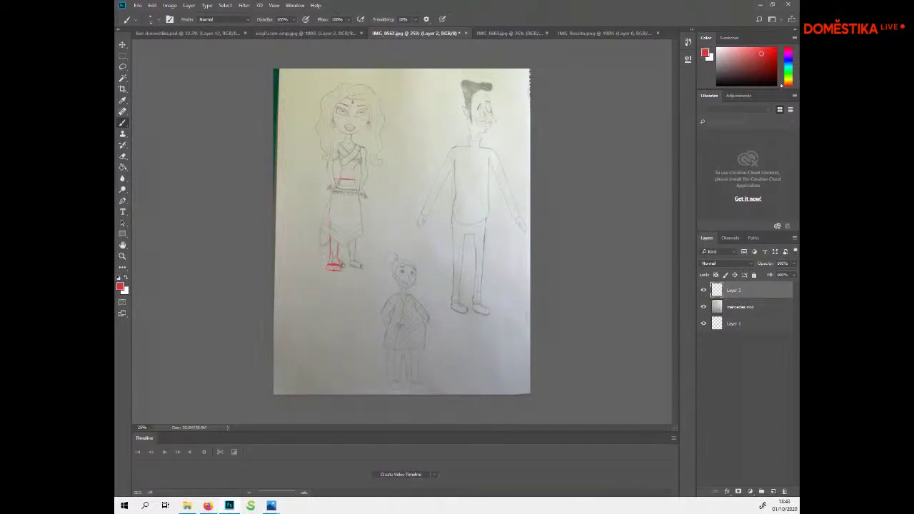
{"action": "key", "text": "ctrl+z"}
{"action": "mouse_move", "coordinate": [345, 184]}
{"action": "left_mouse_down"}
{"action": "mouse_move", "coordinate": [333, 216]}
{"action": "mouse_move", "coordinate": [338, 256]}
{"action": "left_mouse_up"}
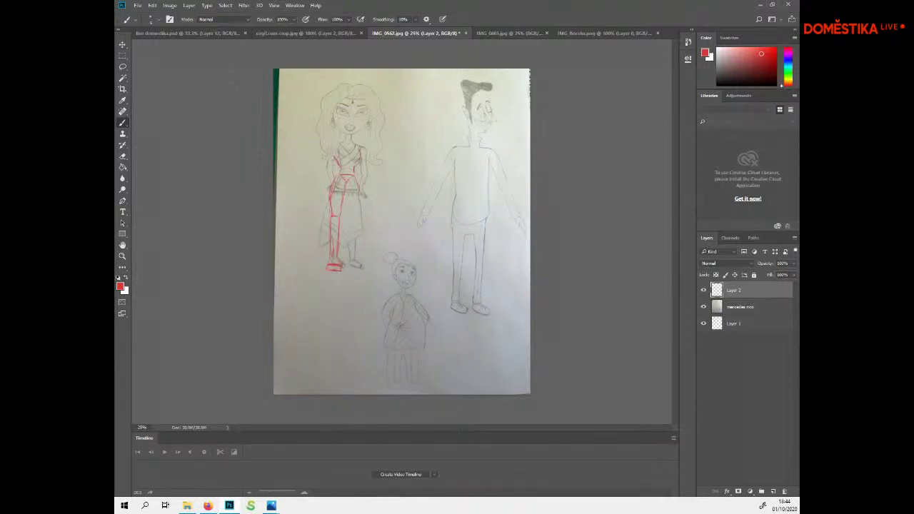
{"action": "left_click", "coordinate": [123, 78]}
{"action": "left_click", "coordinate": [122, 67]}
{"action": "mouse_move", "coordinate": [331, 210]}
{"action": "left_mouse_down"}
{"action": "mouse_move", "coordinate": [331, 254]}
{"action": "mouse_move", "coordinate": [329, 211]}
{"action": "left_mouse_up"}
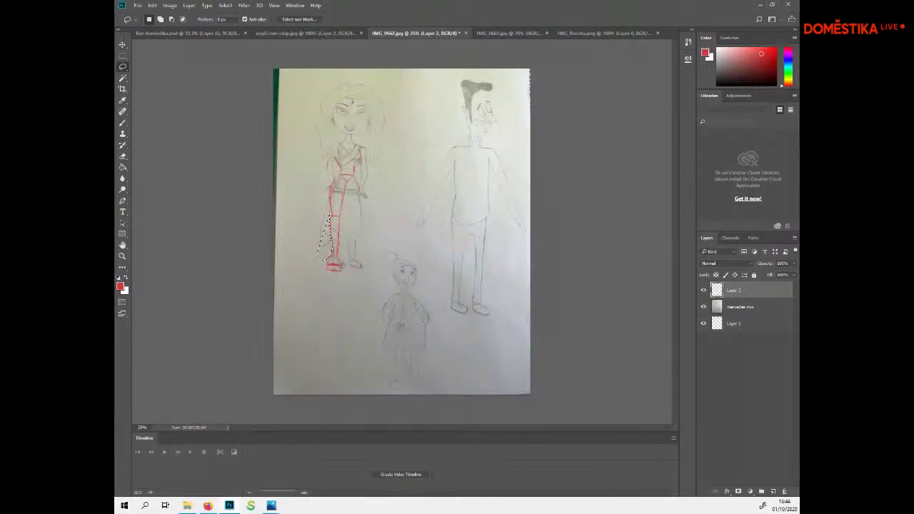
{"action": "key", "text": "ctrl+d"}
{"action": "key", "text": "b"}
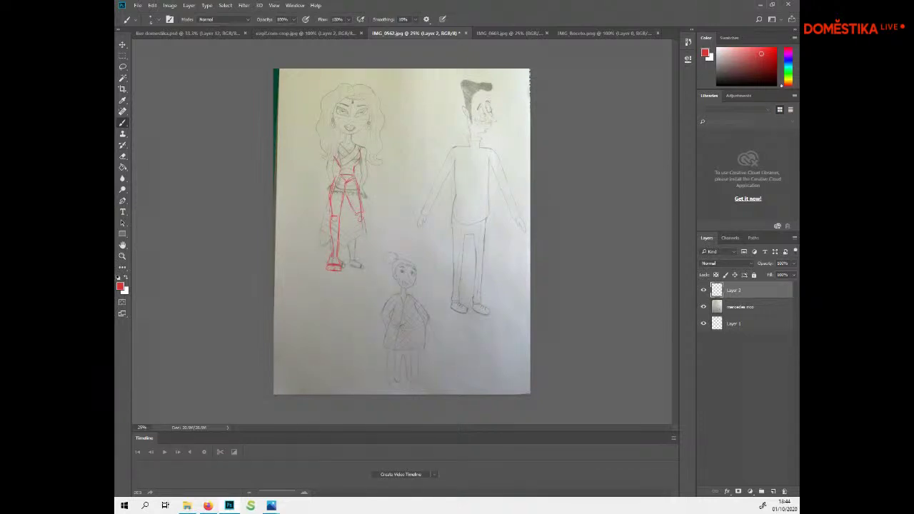
Draw the woman's second leg angled outward with its foot, and add the shoulder line and torso side in red
{"action": "left_click_drag", "start_coordinate": [368, 229], "coordinate": [369, 252]}
{"action": "key", "text": "ctrl+plus"}
{"action": "key", "text": "ctrl+plus"}
{"action": "left_click_drag", "start_coordinate": [336, 214], "coordinate": [374, 301]}
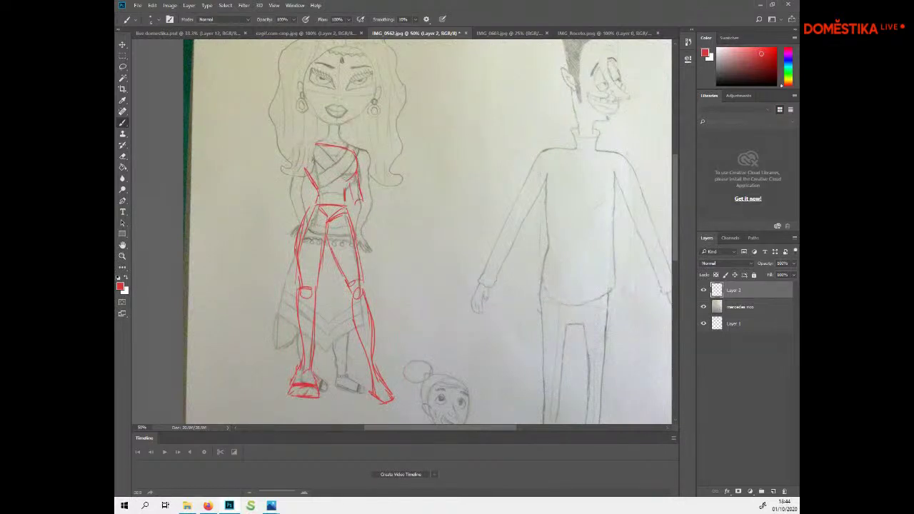
Finish the woman's forearm and hand, and add the two neck lines in red
{"action": "left_click_drag", "start_coordinate": [355, 205], "coordinate": [370, 254]}
{"action": "left_click_drag", "start_coordinate": [338, 126], "coordinate": [337, 145]}
{"action": "left_click_drag", "start_coordinate": [328, 126], "coordinate": [329, 143]}
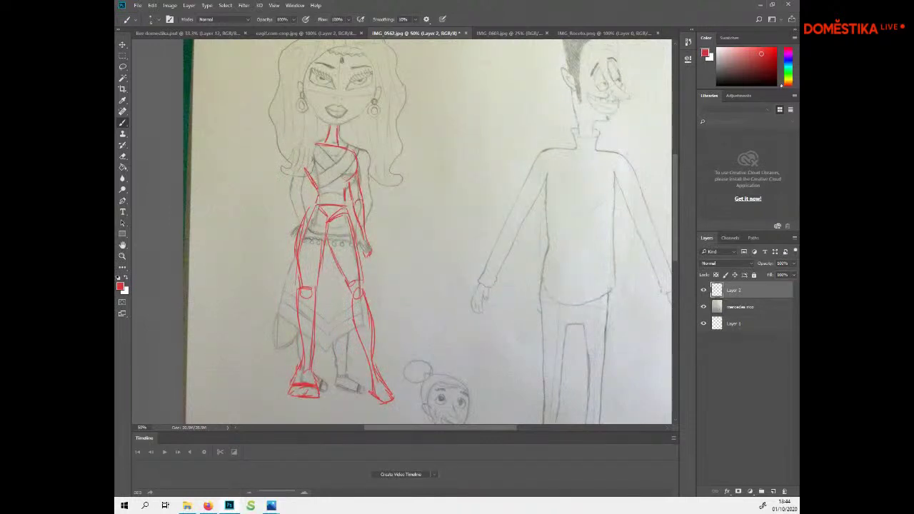
Scale the red figure up with Free Transform to about 126% width and 114% height
{"action": "key", "text": "ctrl+minus"}
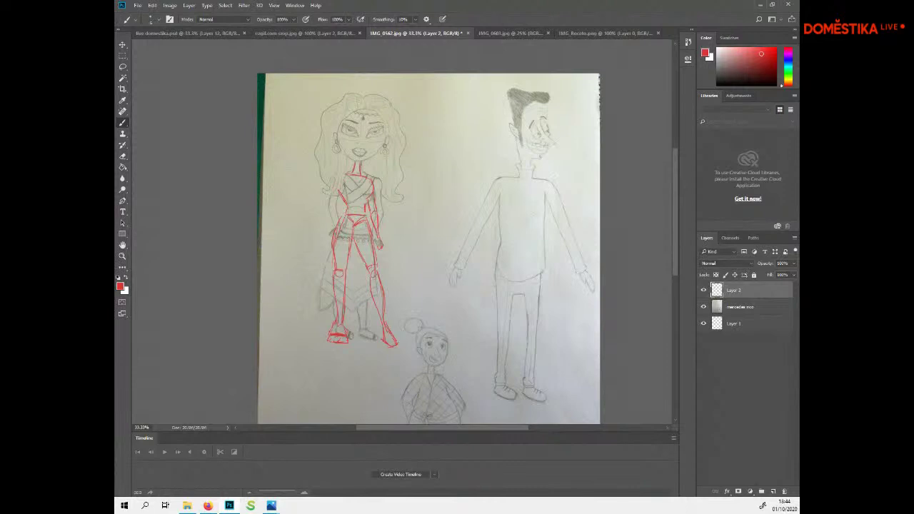
{"action": "key", "text": "ctrl+t"}
{"action": "mouse_move", "coordinate": [325, 164]}
{"action": "left_mouse_down"}
{"action": "mouse_move", "coordinate": [300, 120]}
{"action": "mouse_move", "coordinate": [308, 134]}
{"action": "left_mouse_up"}
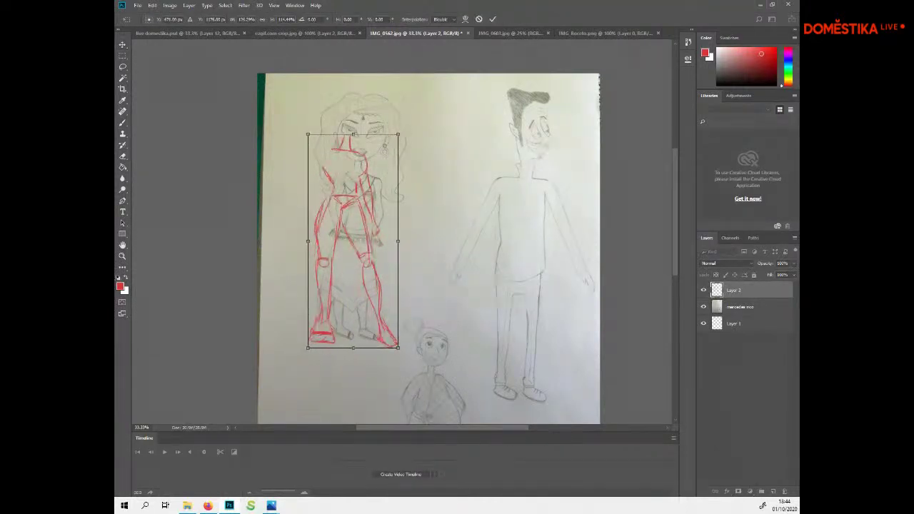
Move the enlarged red figure so its neck meets the woman's chin, and apply the transformation
{"action": "key", "text": "shift+Right"}
{"action": "key", "text": "shift+Right"}
{"action": "key", "text": "shift+Right"}
{"action": "key", "text": "shift+Right"}
{"action": "key", "text": "shift+Right"}
{"action": "key", "text": "shift+Right"}
{"action": "key", "text": "shift+Right"}
{"action": "key", "text": "shift+Right"}
{"action": "key", "text": "shift+Right"}
{"action": "key", "text": "shift+Down"}
{"action": "key", "text": "shift+Down"}
{"action": "key", "text": "shift+Down"}
{"action": "key", "text": "shift+Down"}
{"action": "key", "text": "shift+Down"}
{"action": "key", "text": "shift+Down"}
{"action": "key", "text": "shift+Down"}
{"action": "key", "text": "shift+Down"}
{"action": "key", "text": "shift+Down"}
{"action": "key", "text": "shift+Down"}
{"action": "key", "text": "shift+Down"}
{"action": "key", "text": "shift+Down"}
{"action": "key", "text": "shift+Down"}
{"action": "key", "text": "shift+Down"}
{"action": "key", "text": "shift+Down"}
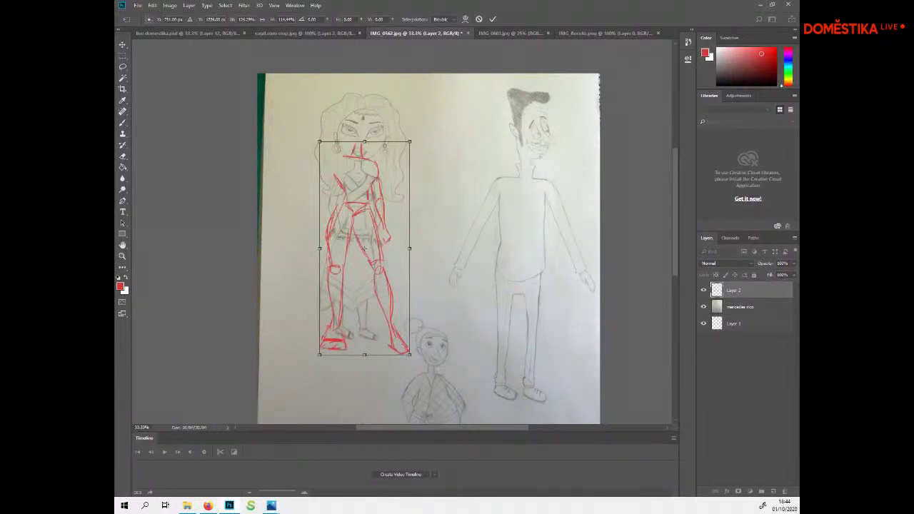
{"action": "key", "text": "shift+Down"}
{"action": "key", "text": "shift+Down"}
{"action": "key", "text": "shift+Down"}
{"action": "key", "text": "shift+Left"}
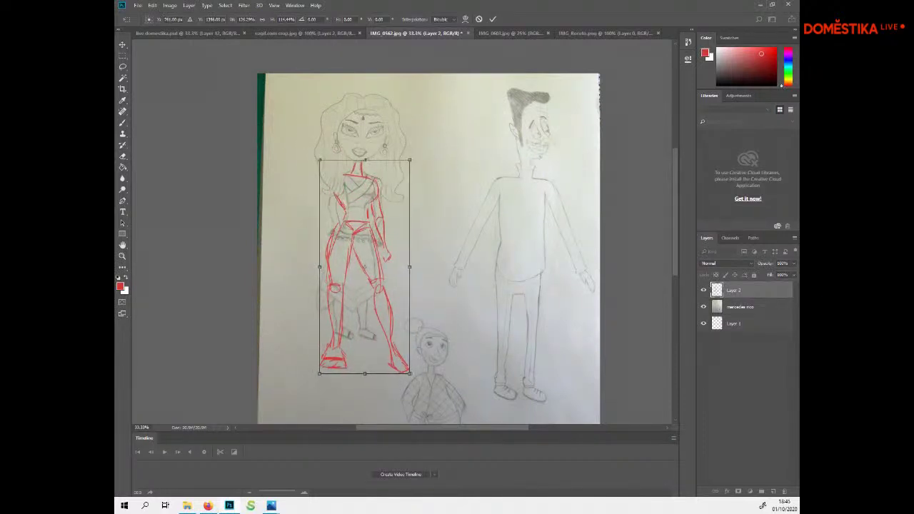
{"action": "key", "text": "shift+Up"}
{"action": "key", "text": "shift+Up"}
{"action": "key", "text": "shift+Up"}
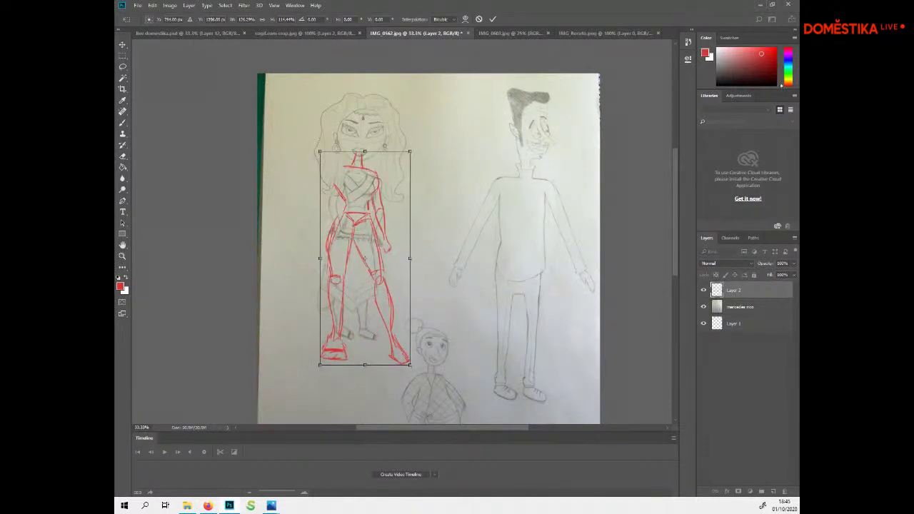
{"action": "key", "text": "shift+Down"}
{"action": "left_click", "coordinate": [122, 134]}
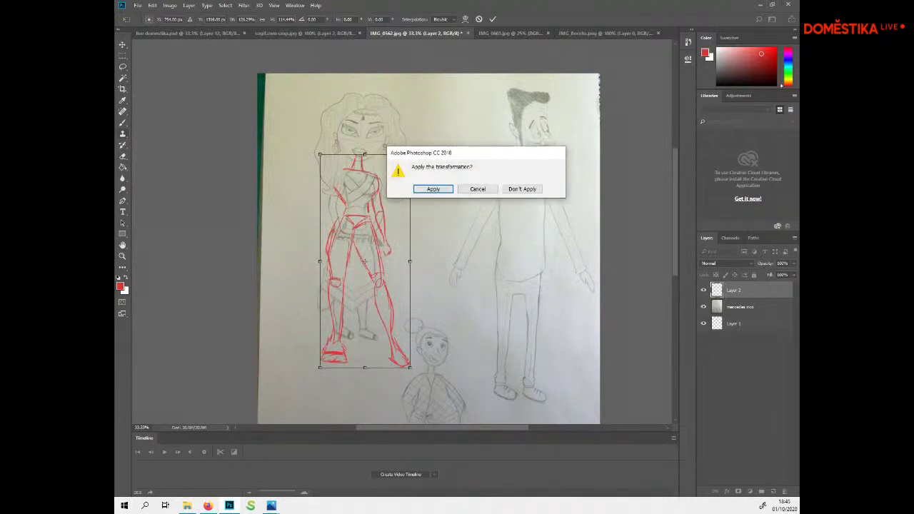
{"action": "key", "text": "Escape"}
{"action": "left_click", "coordinate": [122, 156]}
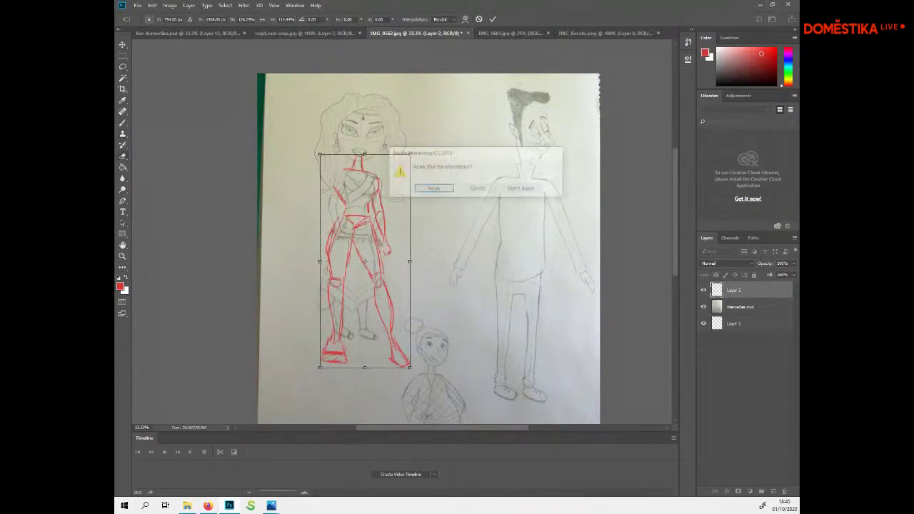
{"action": "key", "text": "Escape"}
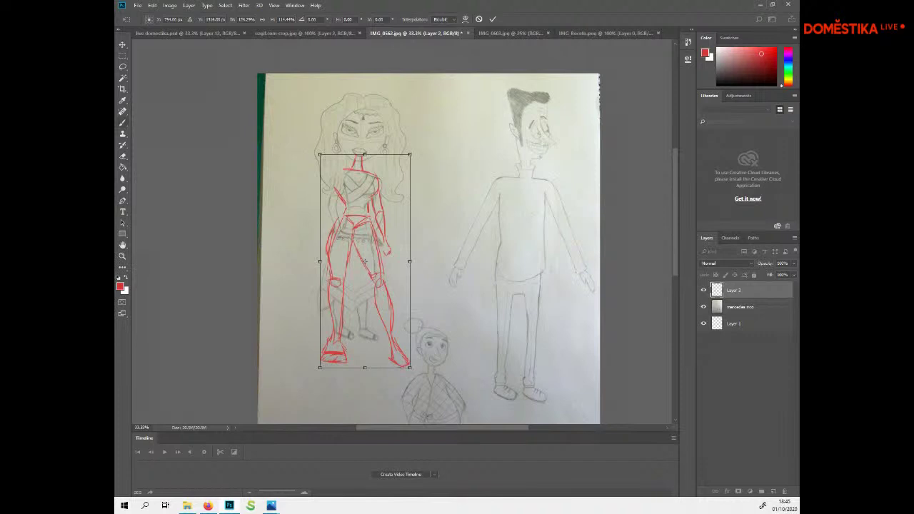
{"action": "key", "text": "b"}
{"action": "key", "text": "Return"}
{"action": "key", "text": "b"}
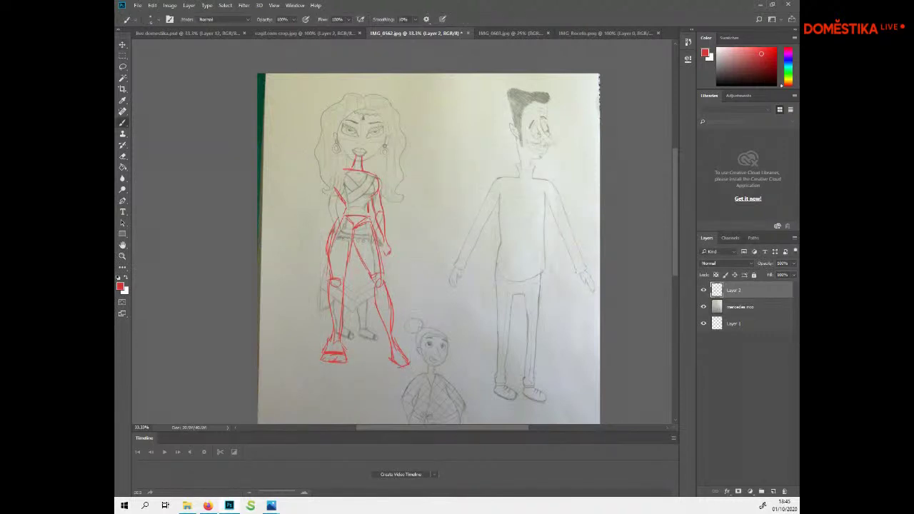
Lasso the top of the red neck where it overlaps the woman's face, delete it and deselect
{"action": "left_click", "coordinate": [123, 67]}
{"action": "mouse_move", "coordinate": [368, 158]}
{"action": "left_mouse_down"}
{"action": "mouse_move", "coordinate": [340, 162]}
{"action": "mouse_move", "coordinate": [368, 153]}
{"action": "left_mouse_up"}
{"action": "key", "text": "Delete"}
{"action": "key", "text": "ctrl+d"}
Draw the woman's round head outline with ears and the eye shapes in red
{"action": "key", "text": "b"}
{"action": "left_click_drag", "start_coordinate": [357, 153], "coordinate": [376, 157]}
{"action": "key", "text": "ctrl+z"}
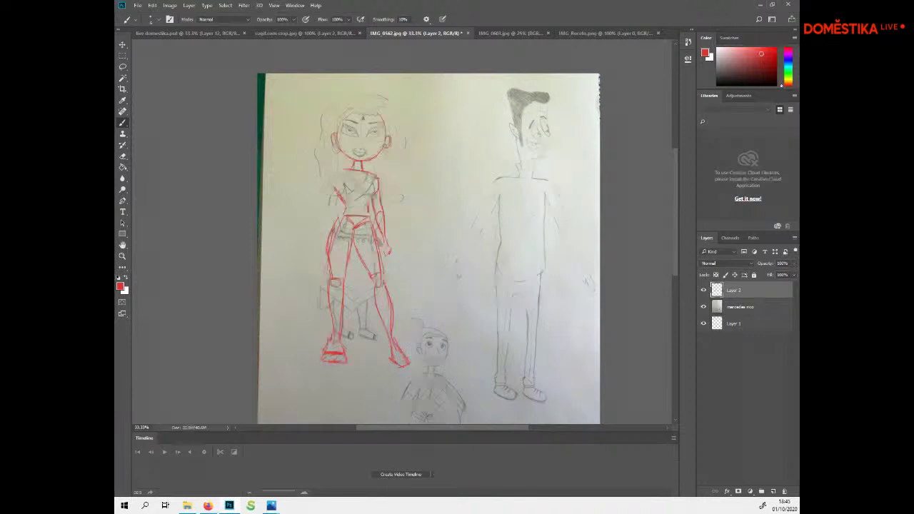
{"action": "left_click_drag", "start_coordinate": [383, 139], "coordinate": [343, 137]}
{"action": "left_click_drag", "start_coordinate": [343, 141], "coordinate": [369, 143]}
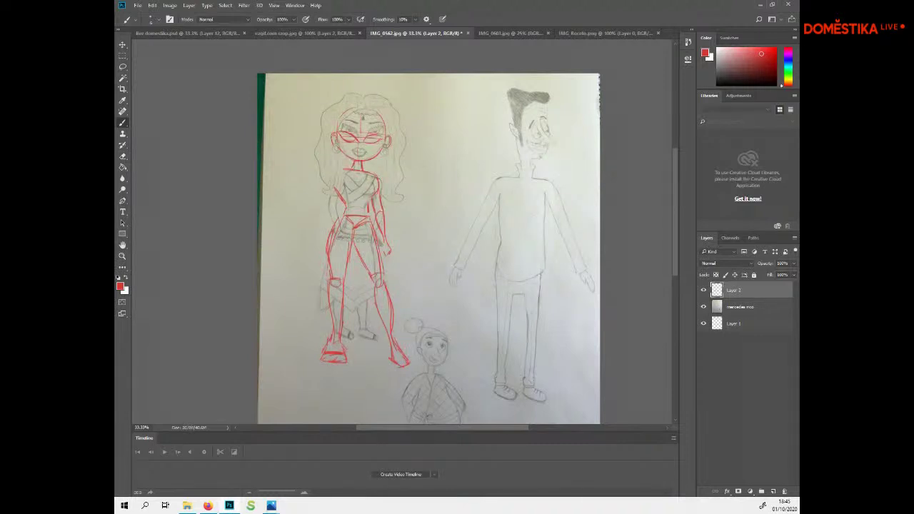
Compare the red overlay with the pencil sketch by toggling Layer 2, and add the forehead mark and remaining arm
{"action": "left_click", "coordinate": [704, 291]}
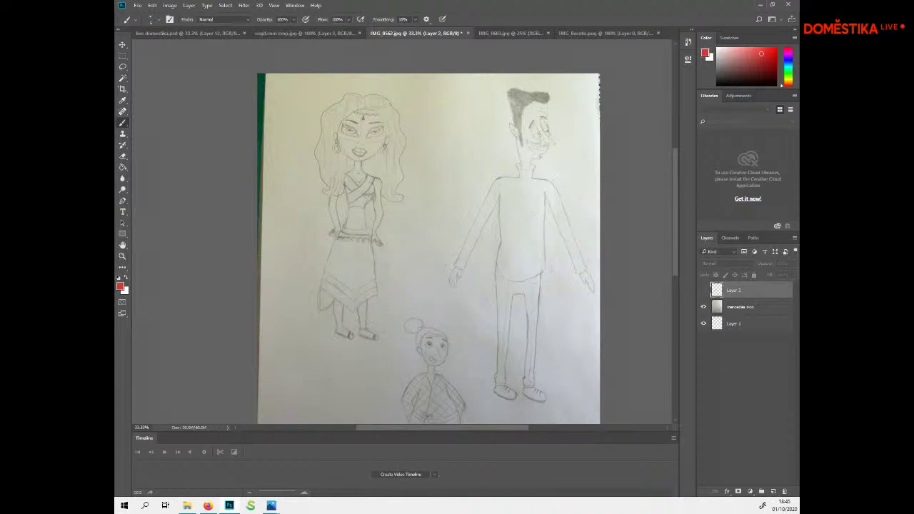
{"action": "key", "text": "ctrl+comma"}
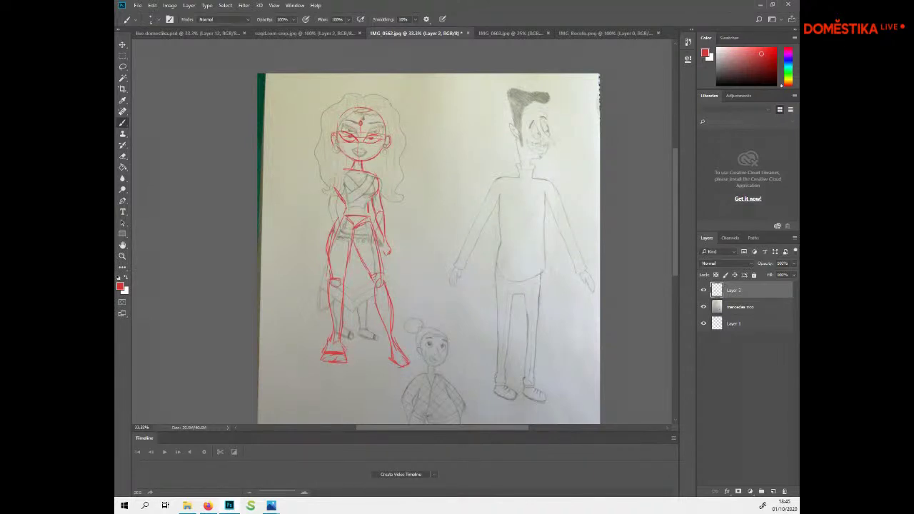
{"action": "left_click_drag", "start_coordinate": [329, 198], "coordinate": [328, 229]}
Trace the tall man's head in red, including the jaw, hairline, eyes, nose and ear
{"action": "mouse_move", "coordinate": [518, 142]}
{"action": "left_mouse_down"}
{"action": "mouse_move", "coordinate": [519, 164]}
{"action": "mouse_move", "coordinate": [537, 170]}
{"action": "left_mouse_up"}
{"action": "mouse_move", "coordinate": [545, 105]}
{"action": "left_mouse_down"}
{"action": "mouse_move", "coordinate": [547, 122]}
{"action": "mouse_move", "coordinate": [517, 125]}
{"action": "left_mouse_up"}
{"action": "left_click_drag", "start_coordinate": [541, 135], "coordinate": [552, 142]}
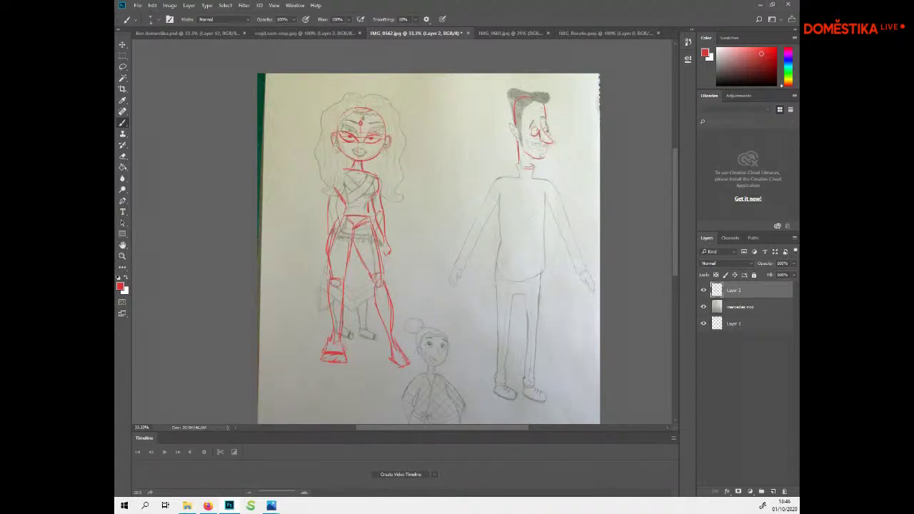
{"action": "left_click_drag", "start_coordinate": [510, 130], "coordinate": [513, 142]}
Draw the tall man's torso, curved hip lines and first leg in red
{"action": "mouse_move", "coordinate": [534, 182]}
{"action": "left_mouse_down"}
{"action": "mouse_move", "coordinate": [518, 166]}
{"action": "mouse_move", "coordinate": [551, 185]}
{"action": "mouse_move", "coordinate": [541, 263]}
{"action": "mouse_move", "coordinate": [505, 267]}
{"action": "mouse_move", "coordinate": [543, 262]}
{"action": "left_mouse_up"}
{"action": "left_click_drag", "start_coordinate": [499, 186], "coordinate": [496, 319]}
{"action": "mouse_move", "coordinate": [514, 287]}
{"action": "left_mouse_down"}
{"action": "mouse_move", "coordinate": [494, 357]}
{"action": "mouse_move", "coordinate": [496, 397]}
{"action": "left_mouse_up"}
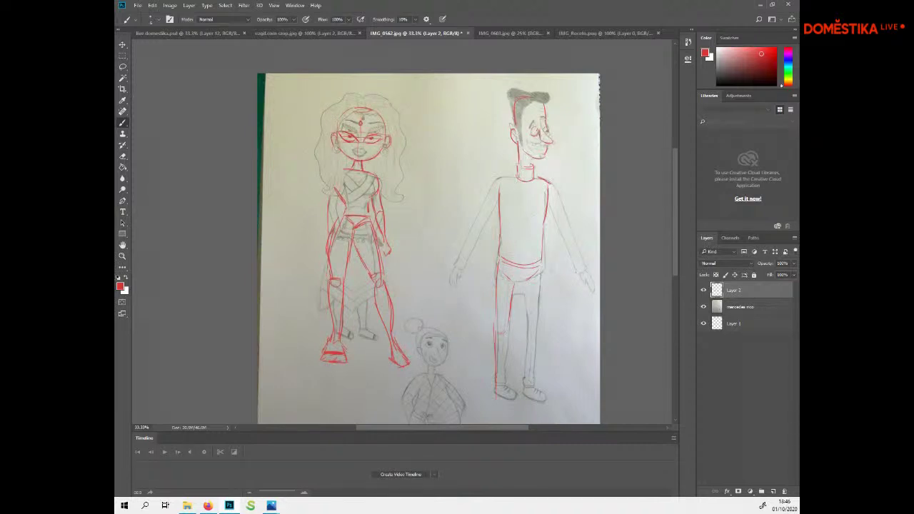
Complete the man's first shin and draw its foot in red below the original shoe
{"action": "mouse_move", "coordinate": [486, 350]}
{"action": "left_mouse_down"}
{"action": "mouse_move", "coordinate": [459, 255]}
{"action": "mouse_move", "coordinate": [476, 296]}
{"action": "left_mouse_up"}
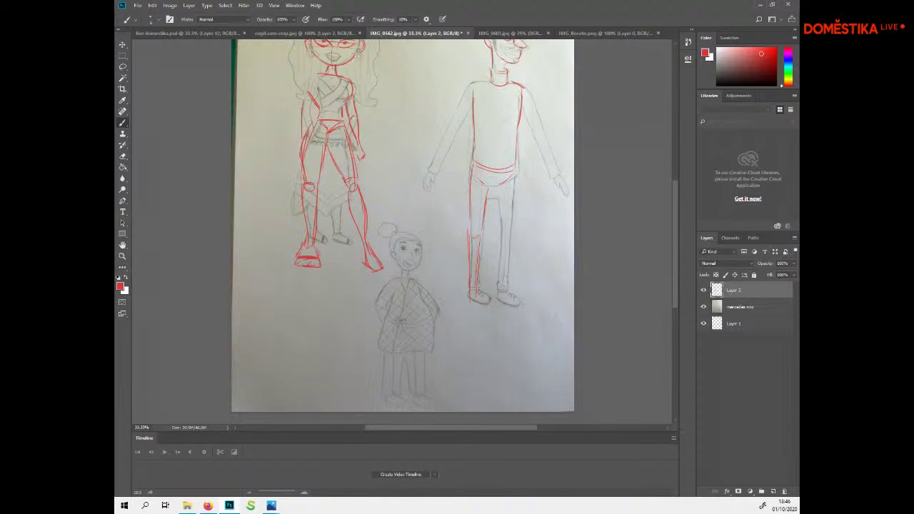
{"action": "left_click_drag", "start_coordinate": [511, 326], "coordinate": [531, 330]}
{"action": "key", "text": "ctrl+z"}
{"action": "key", "text": "ctrl+z"}
{"action": "mouse_move", "coordinate": [477, 304]}
{"action": "left_mouse_down"}
{"action": "mouse_move", "coordinate": [480, 325]}
{"action": "mouse_move", "coordinate": [462, 321]}
{"action": "left_mouse_up"}
Draw the man's second leg stepping outward, with a knee line and an angled foot, in red
{"action": "left_click_drag", "start_coordinate": [519, 185], "coordinate": [522, 229]}
{"action": "mouse_move", "coordinate": [511, 192]}
{"action": "left_mouse_down"}
{"action": "mouse_move", "coordinate": [507, 240]}
{"action": "mouse_move", "coordinate": [531, 291]}
{"action": "left_mouse_up"}
{"action": "left_click_drag", "start_coordinate": [527, 259], "coordinate": [533, 297]}
{"action": "mouse_move", "coordinate": [512, 247]}
{"action": "left_mouse_down"}
{"action": "mouse_move", "coordinate": [526, 297]}
{"action": "mouse_move", "coordinate": [560, 327]}
{"action": "mouse_move", "coordinate": [540, 320]}
{"action": "mouse_move", "coordinate": [560, 328]}
{"action": "mouse_move", "coordinate": [564, 309]}
{"action": "left_mouse_up"}
{"action": "key", "text": "ctrl+z"}
{"action": "key", "text": "ctrl+z"}
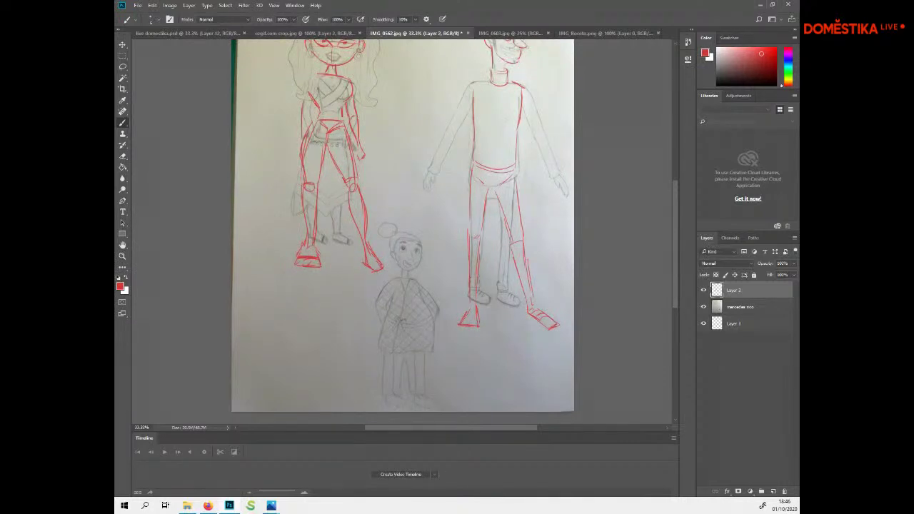
Draw the man's arm with an elbow line, forearm and hand in red, closer to the body than the original
{"action": "left_click_drag", "start_coordinate": [474, 82], "coordinate": [451, 129]}
{"action": "mouse_move", "coordinate": [453, 119]}
{"action": "left_mouse_down"}
{"action": "mouse_move", "coordinate": [449, 136]}
{"action": "mouse_move", "coordinate": [460, 136]}
{"action": "mouse_move", "coordinate": [437, 176]}
{"action": "left_mouse_up"}
{"action": "left_click_drag", "start_coordinate": [446, 143], "coordinate": [438, 176]}
{"action": "left_click_drag", "start_coordinate": [457, 143], "coordinate": [446, 177]}
{"action": "left_click_drag", "start_coordinate": [449, 165], "coordinate": [443, 183]}
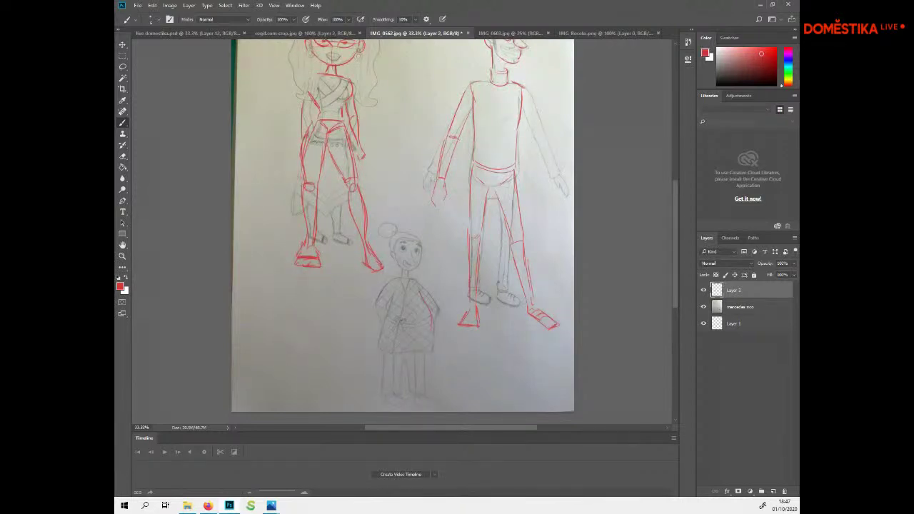
Outline the small robed figure's rounded body and curved hem in red
{"action": "left_click_drag", "start_coordinate": [432, 320], "coordinate": [428, 358]}
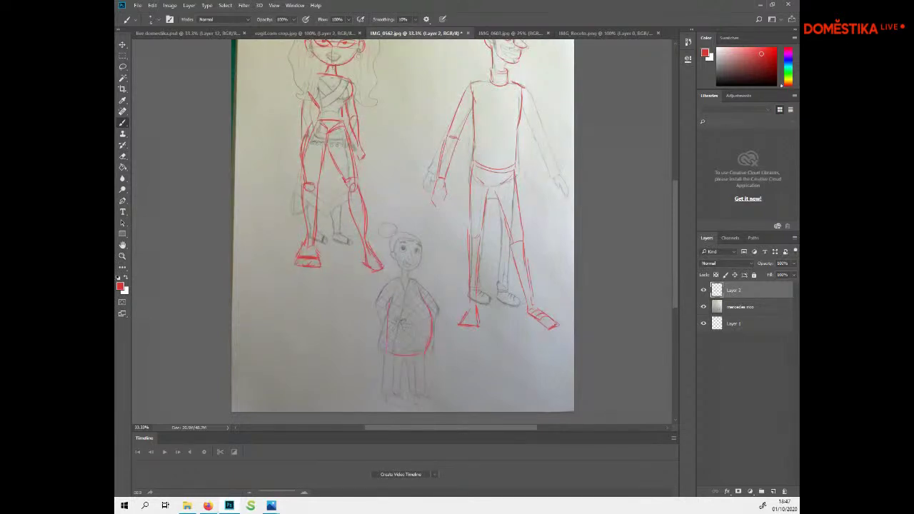
{"action": "left_click_drag", "start_coordinate": [388, 319], "coordinate": [386, 350]}
{"action": "scroll", "coordinate": [403, 232], "scroll_direction": "up", "scroll_amount": 7}
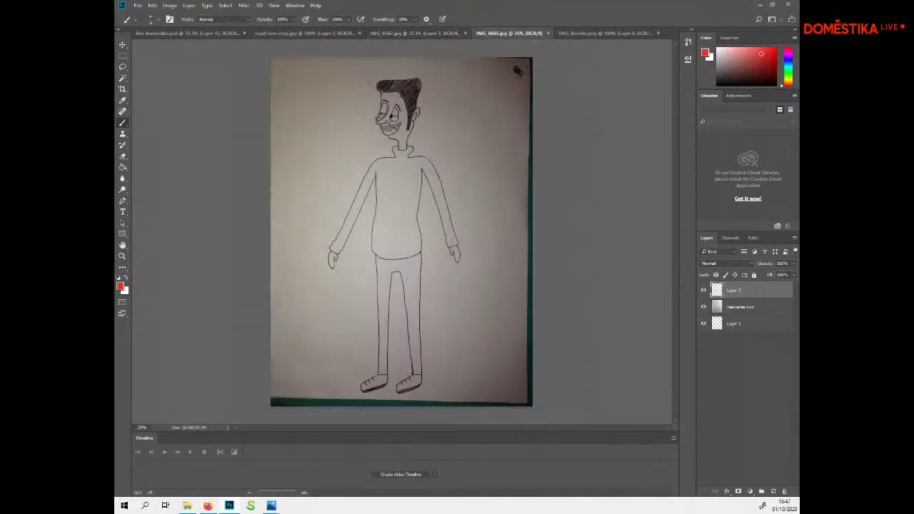
Look over the man drawing in IMG_0603.jpg and return to the "It`s Not what it seems" line-up document
{"action": "left_click", "coordinate": [509, 33]}
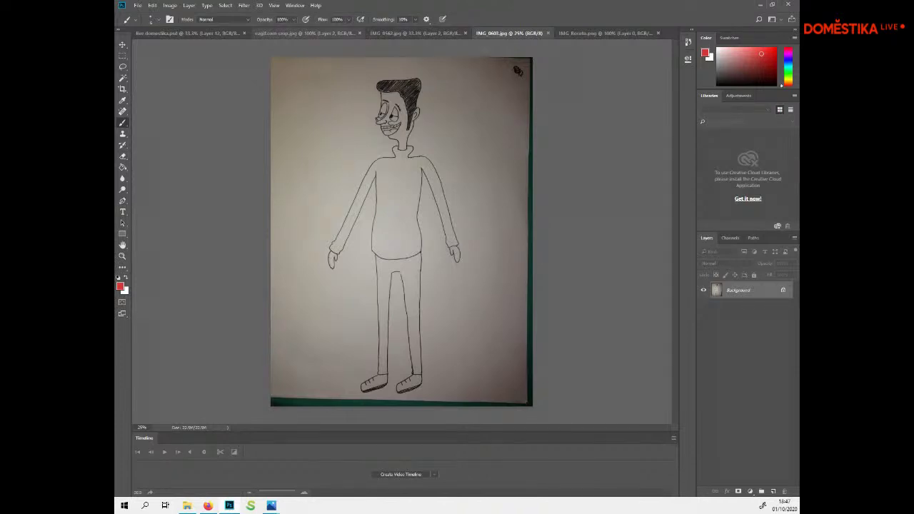
{"action": "left_click", "coordinate": [303, 33]}
{"action": "left_click", "coordinate": [188, 33]}
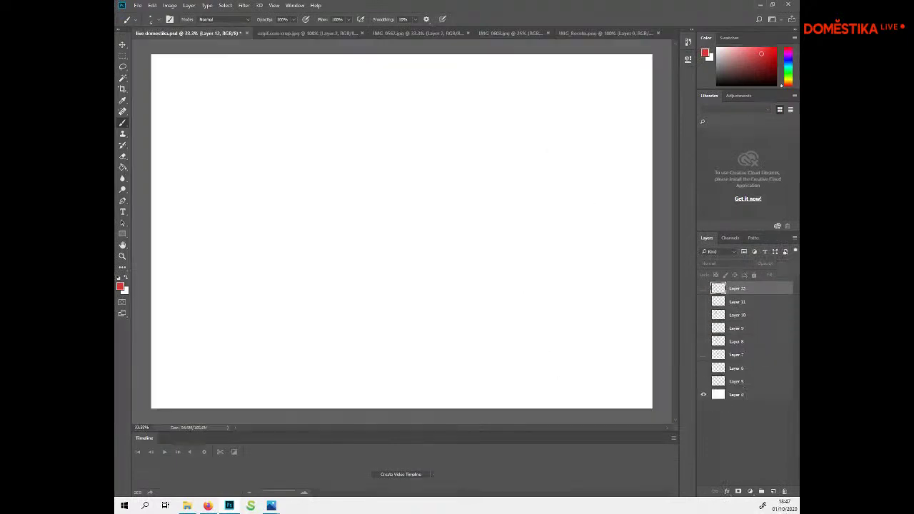
{"action": "left_click", "coordinate": [308, 33]}
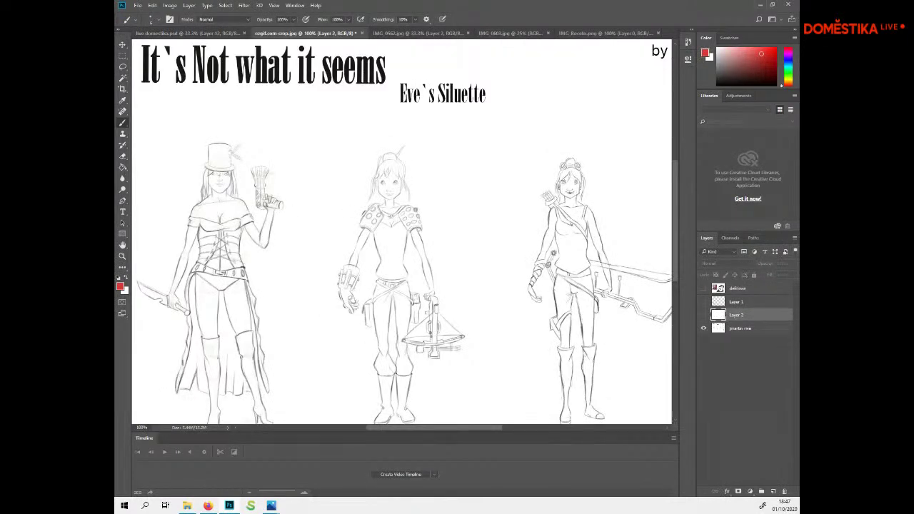
Show the hidden illustration layer of the pointing couple and lower its opacity to about 43%
{"action": "left_click", "coordinate": [704, 288]}
{"action": "key", "text": "ctrl+minus"}
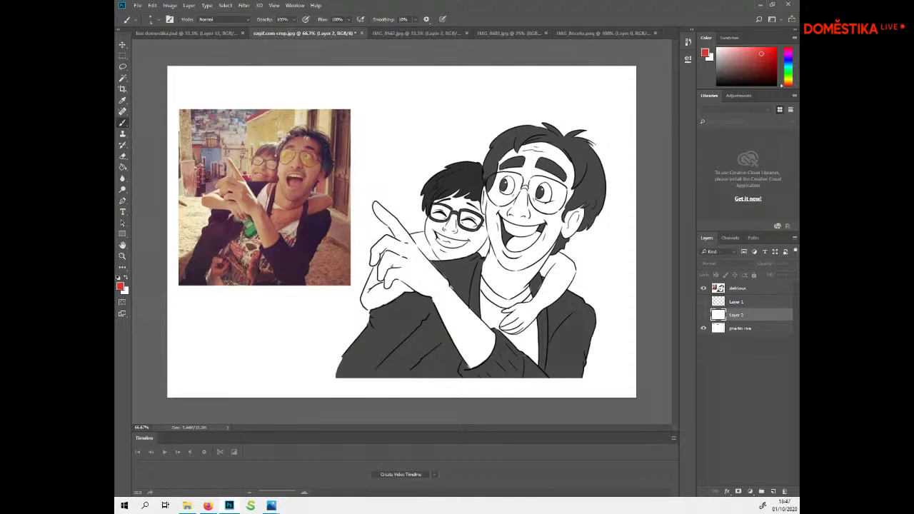
{"action": "left_click", "coordinate": [739, 288]}
{"action": "left_click", "coordinate": [793, 263]}
{"action": "mouse_move", "coordinate": [793, 274]}
{"action": "left_mouse_down"}
{"action": "mouse_move", "coordinate": [761, 274]}
{"action": "mouse_move", "coordinate": [771, 274]}
{"action": "left_mouse_up"}
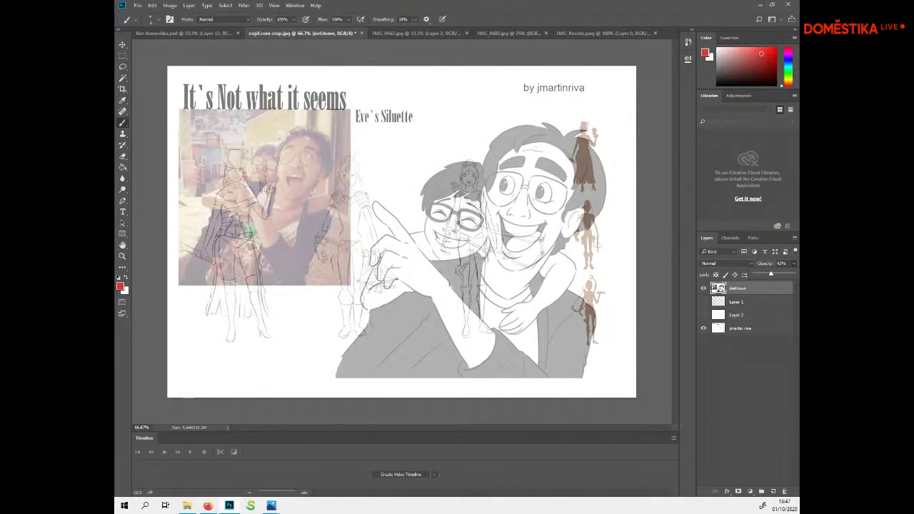
Move the white Layer 2 above Layer 1, make it visible, and add a new empty layer over it
{"action": "left_click_drag", "start_coordinate": [739, 315], "coordinate": [739, 296]}
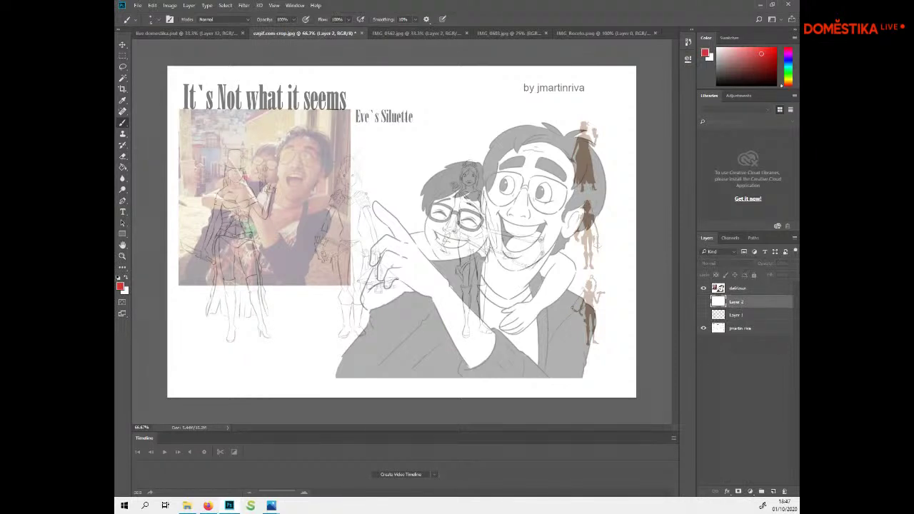
{"action": "left_click", "coordinate": [703, 301]}
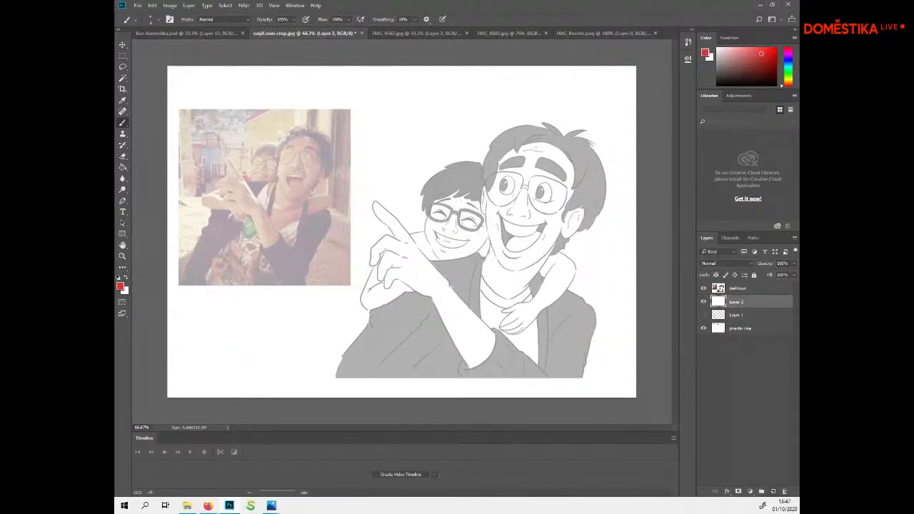
{"action": "left_click", "coordinate": [774, 492]}
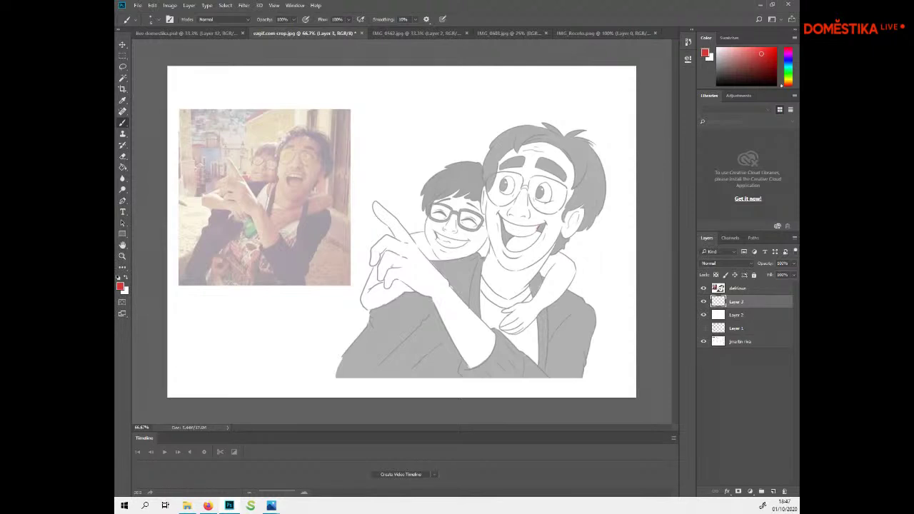
Draw black lines in the man's open mouth on the new layer and darken them with minimum Hue/Saturation lightness
{"action": "key", "text": "d"}
{"action": "mouse_move", "coordinate": [537, 229]}
{"action": "left_mouse_down"}
{"action": "mouse_move", "coordinate": [508, 229]}
{"action": "mouse_move", "coordinate": [508, 245]}
{"action": "left_mouse_up"}
{"action": "key", "text": "ctrl+z"}
{"action": "key", "text": "ctrl+z"}
{"action": "left_click_drag", "start_coordinate": [504, 248], "coordinate": [536, 239]}
{"action": "key", "text": "ctrl+u"}
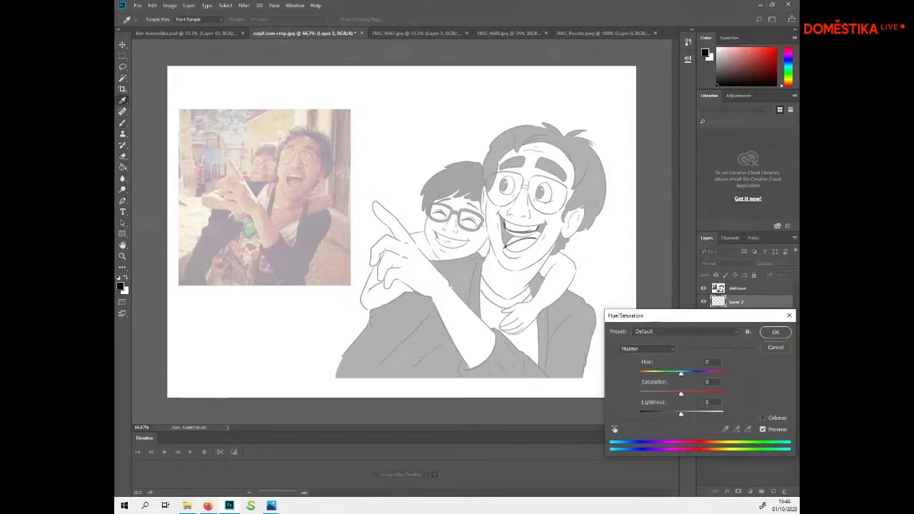
{"action": "left_click_drag", "start_coordinate": [682, 414], "coordinate": [639, 414]}
{"action": "key", "text": "Return"}
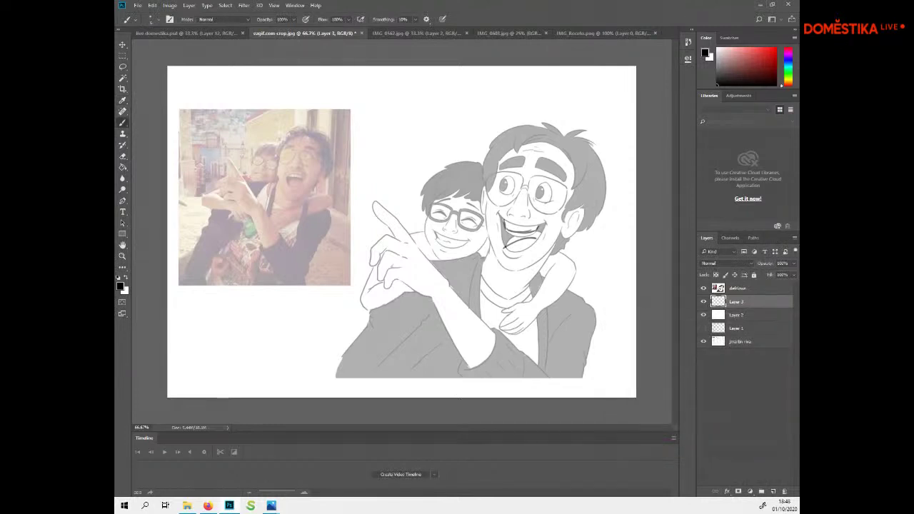
Toggle the mouth-line layer to compare the drawing with and without it, and set the brush smoothing to 100%
{"action": "left_click", "coordinate": [704, 302]}
{"action": "left_click", "coordinate": [704, 302]}
{"action": "left_click", "coordinate": [704, 302]}
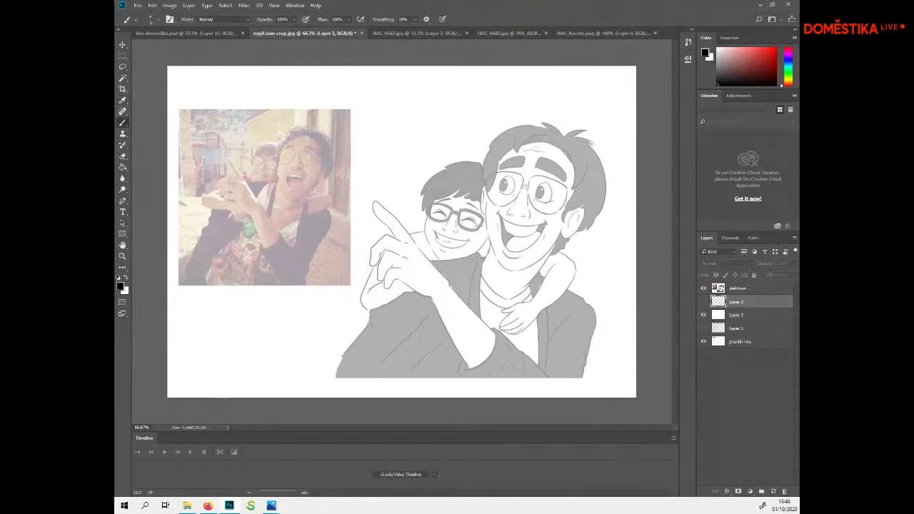
{"action": "left_click", "coordinate": [704, 301]}
{"action": "left_click_drag", "start_coordinate": [416, 30], "coordinate": [451, 30]}
Lasso the strokes around the man's mouth, delete them, and return to the brush
{"action": "left_click", "coordinate": [123, 67]}
{"action": "left_click_drag", "start_coordinate": [515, 198], "coordinate": [483, 275]}
{"action": "key", "text": "Delete"}
{"action": "key", "text": "b"}
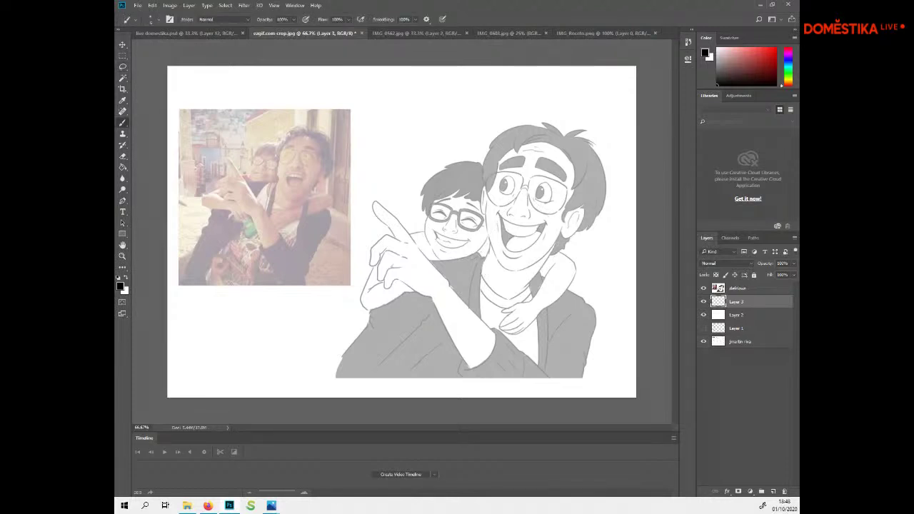
Mark the corner of the man's open mouth in black and add a new layer above the illustration
{"action": "left_click_drag", "start_coordinate": [540, 226], "coordinate": [529, 232]}
{"action": "key", "text": "ctrl+shift+alt+n"}
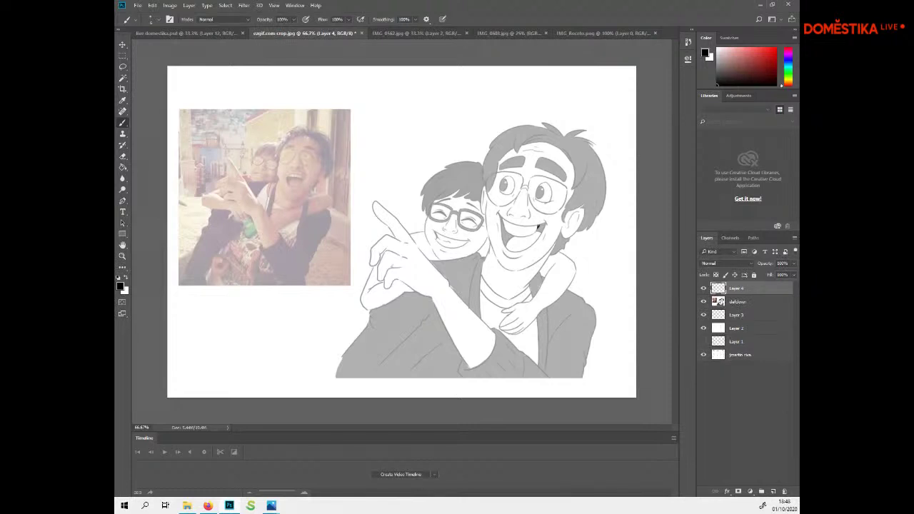
Try a few black strokes inside the man's open mouth on the new layer and undo them
{"action": "left_click_drag", "start_coordinate": [534, 232], "coordinate": [512, 234]}
{"action": "left_click_drag", "start_coordinate": [515, 233], "coordinate": [506, 226]}
{"action": "key", "text": "ctrl+z"}
{"action": "key", "text": "ctrl+z"}
{"action": "left_click", "coordinate": [122, 101]}
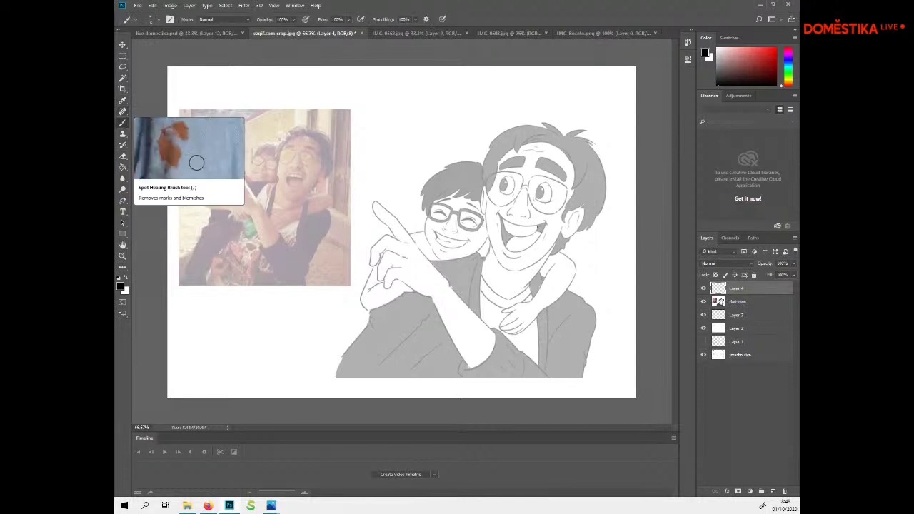
{"action": "key", "text": "b"}
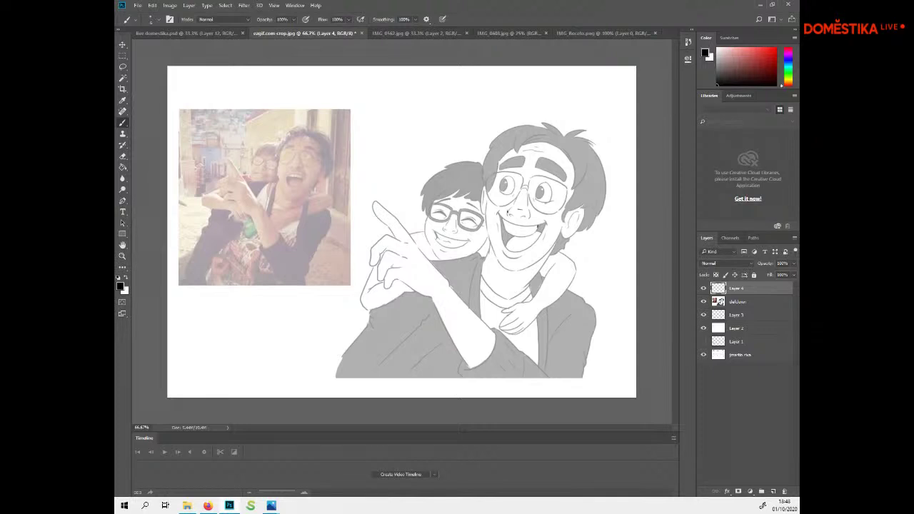
Sketch trial strokes at the man's nose and around the edge of the photo, and undo them
{"action": "left_click_drag", "start_coordinate": [523, 214], "coordinate": [530, 220]}
{"action": "left_click_drag", "start_coordinate": [385, 145], "coordinate": [359, 229]}
{"action": "left_click_drag", "start_coordinate": [355, 166], "coordinate": [350, 188]}
{"action": "key", "text": "ctrl+z"}
{"action": "key", "text": "ctrl+z"}
{"action": "key", "text": "ctrl+z"}
{"action": "key", "text": "ctrl+z"}
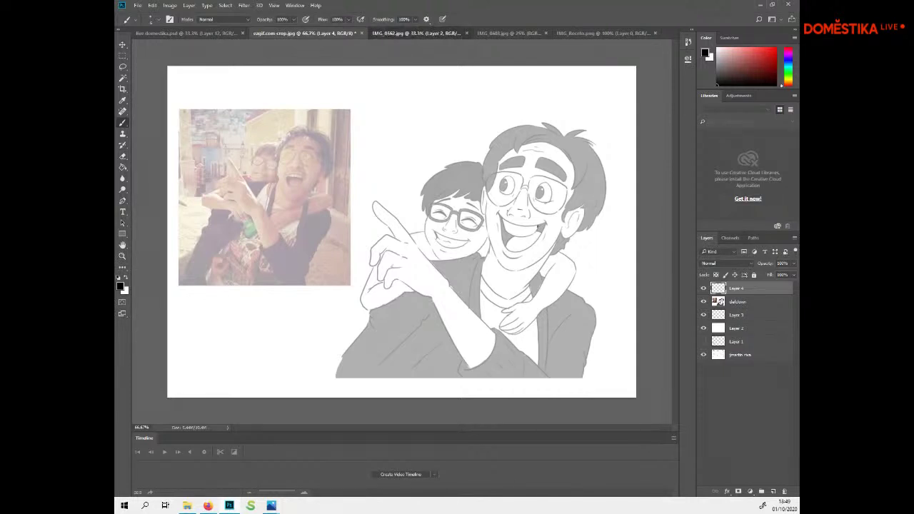
Look through the open character drawings, return to live domestika.psd and show its hidden sketch layers
{"action": "left_click", "coordinate": [418, 33]}
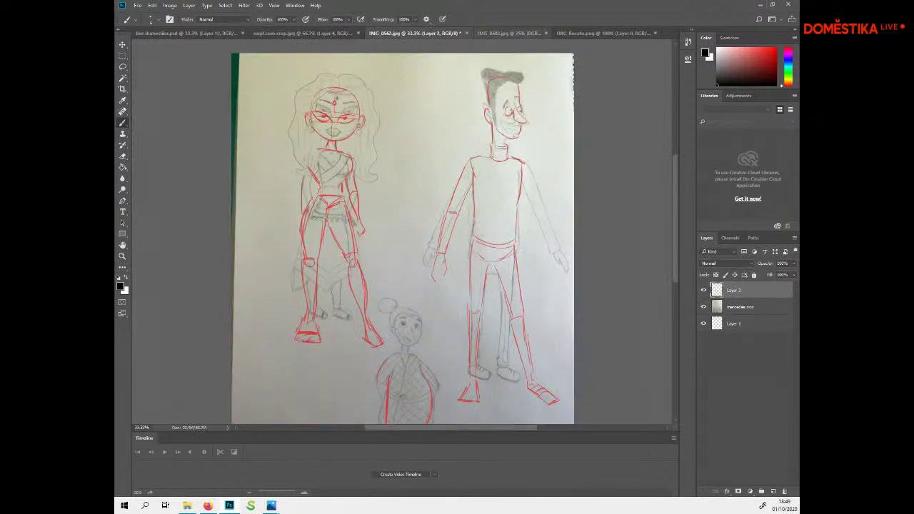
{"action": "left_click", "coordinate": [507, 33]}
{"action": "left_click", "coordinate": [186, 33]}
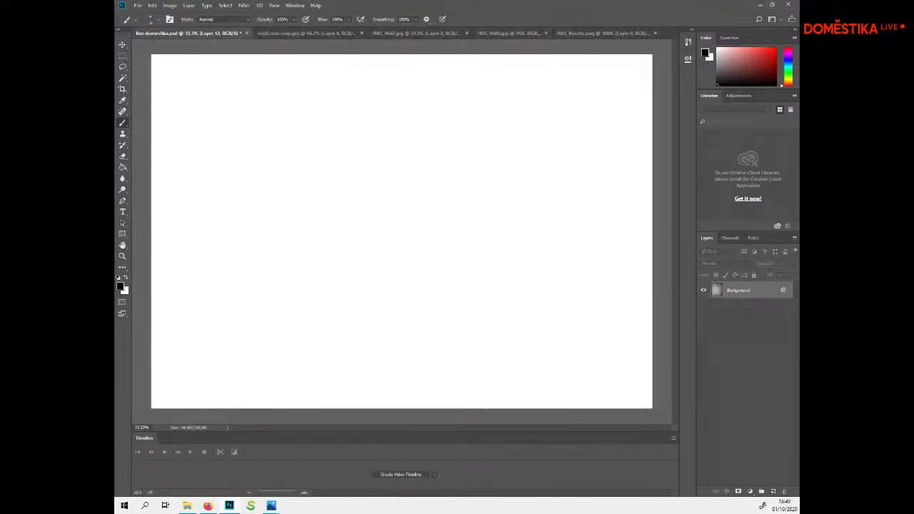
{"action": "left_click_drag", "start_coordinate": [704, 288], "coordinate": [704, 356]}
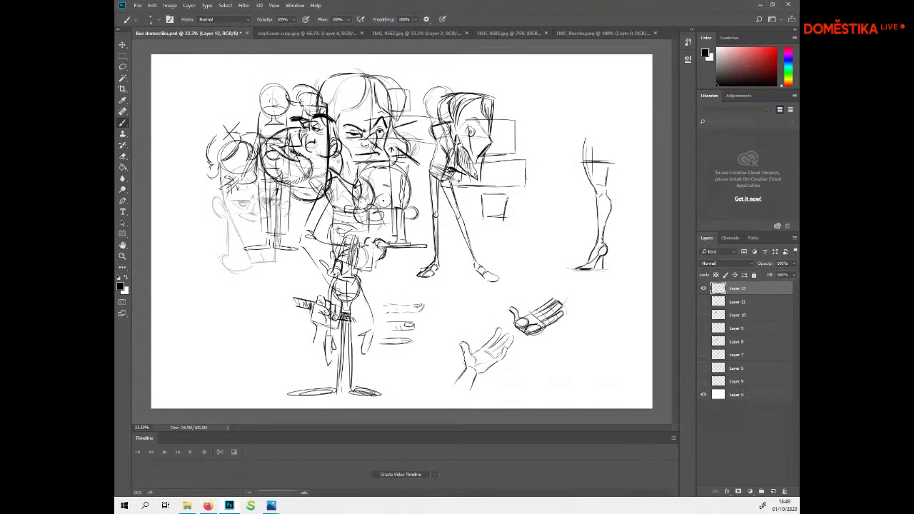